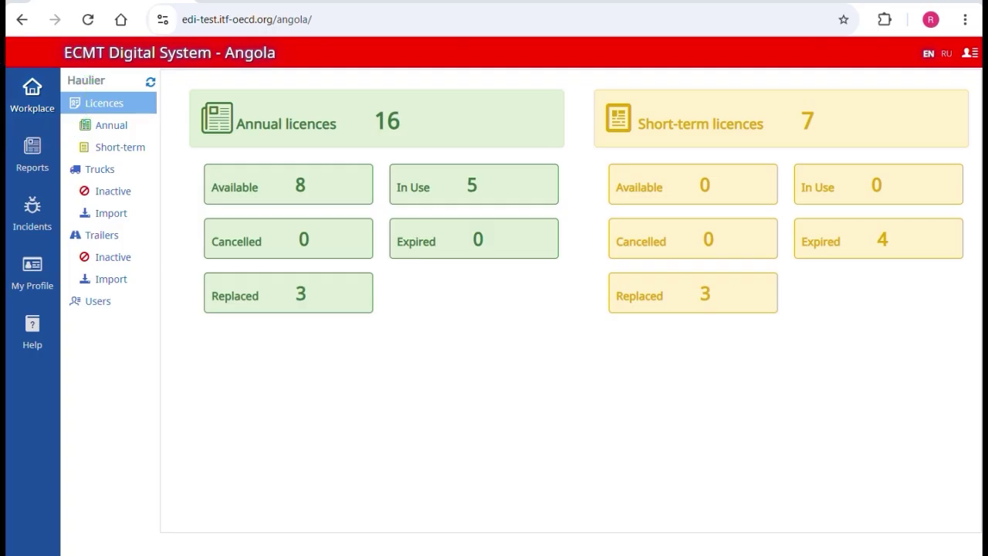
left_click(31, 107)
left_click(28, 151)
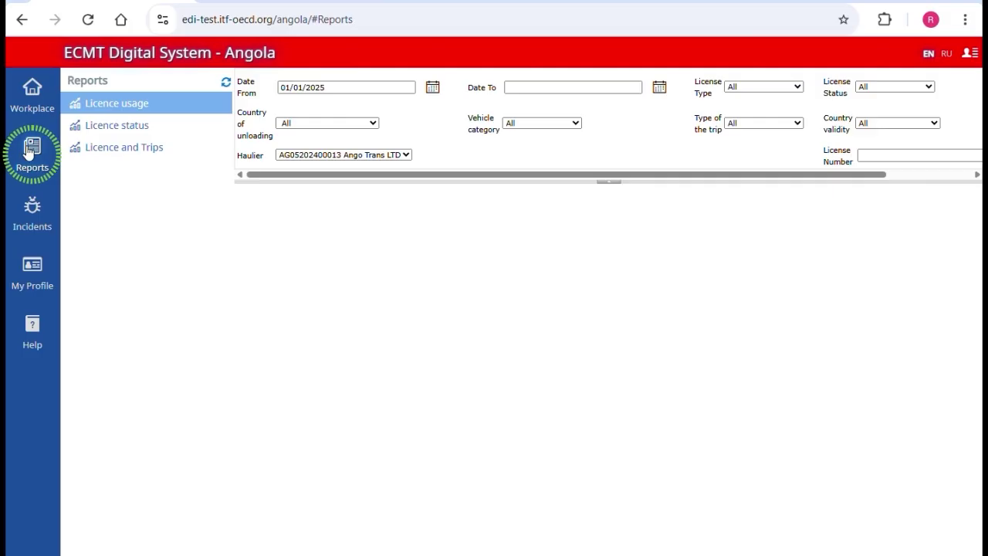
left_click(32, 207)
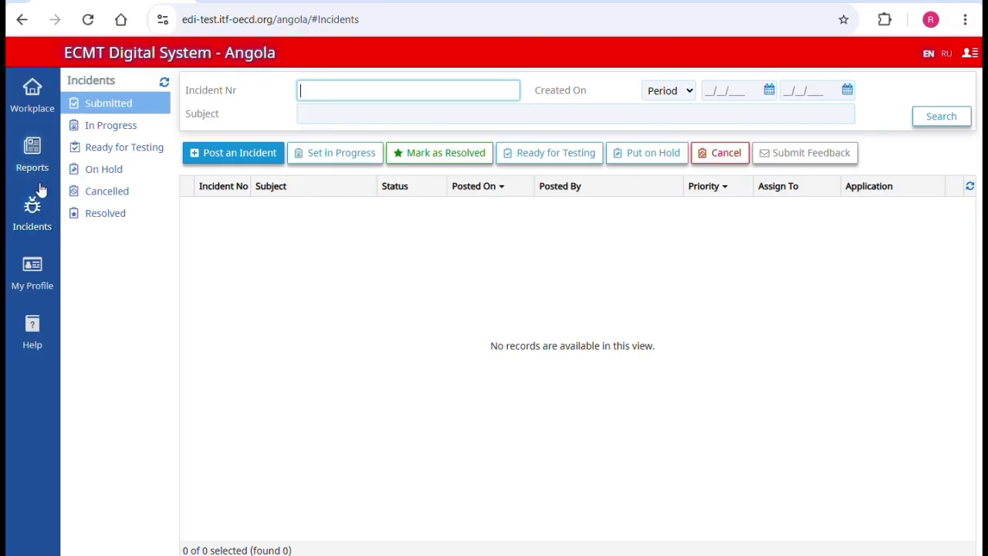
left_click(32, 266)
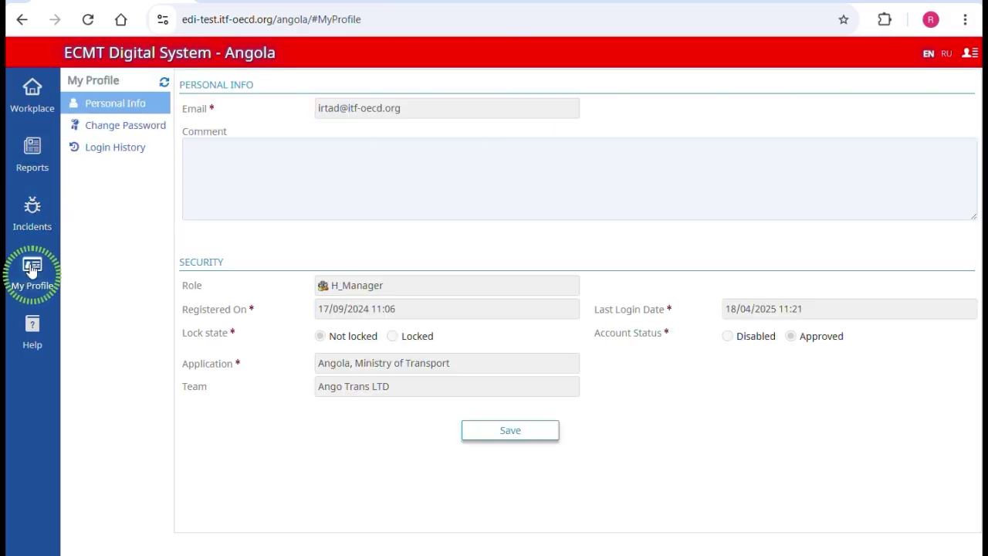
left_click(24, 324)
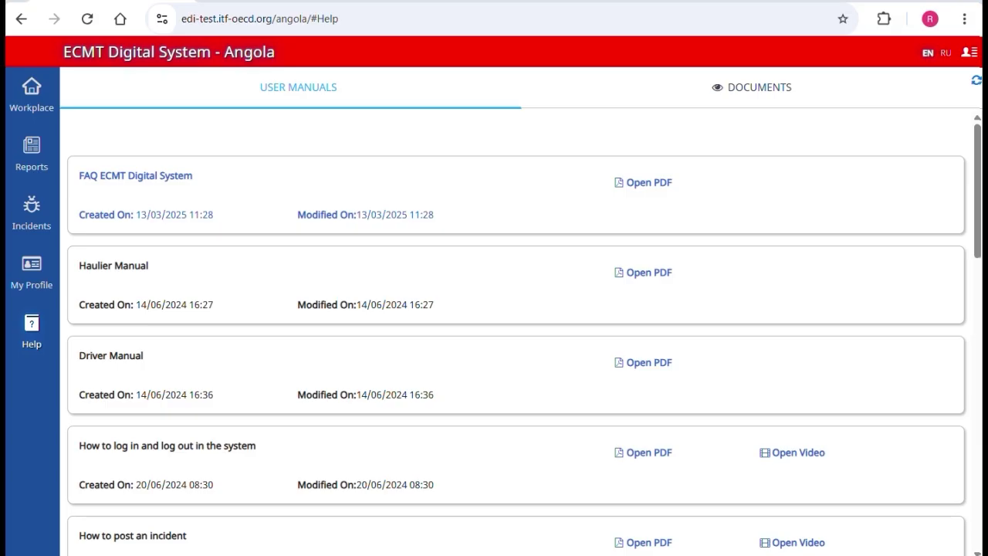
left_click(20, 274)
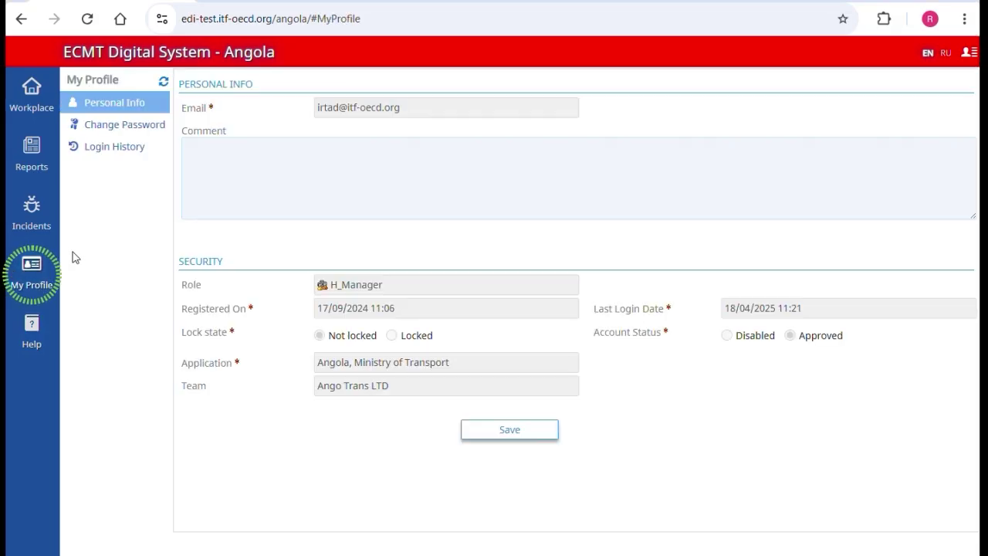
left_click(131, 125)
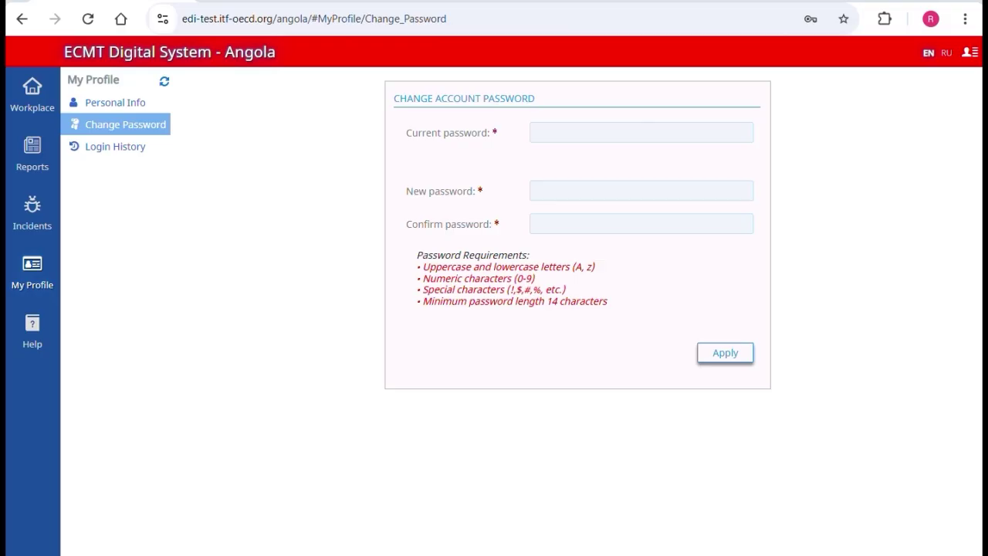
left_click(29, 108)
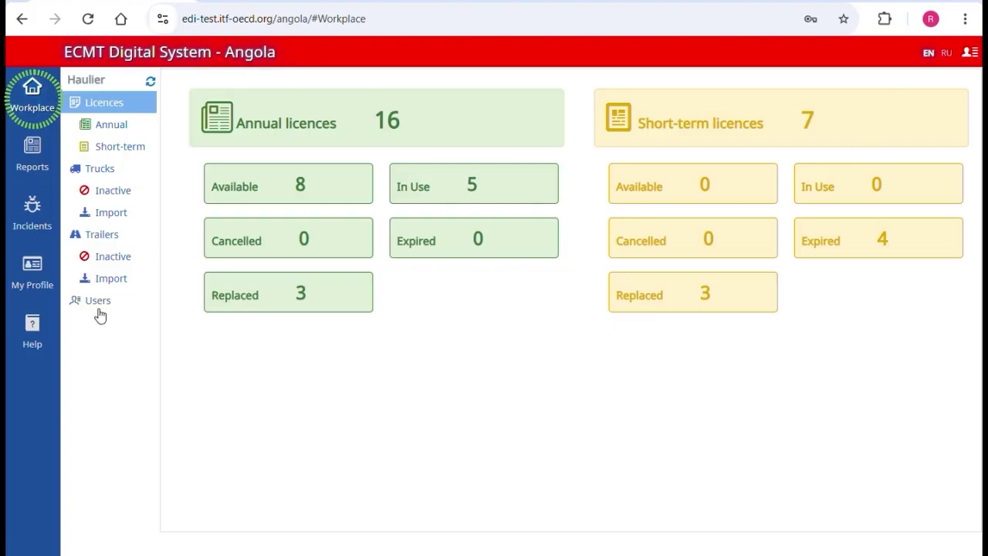
Step: Start a new haulier user, entering the driver's e-mail address and a password
left_click(99, 301)
left_click(214, 133)
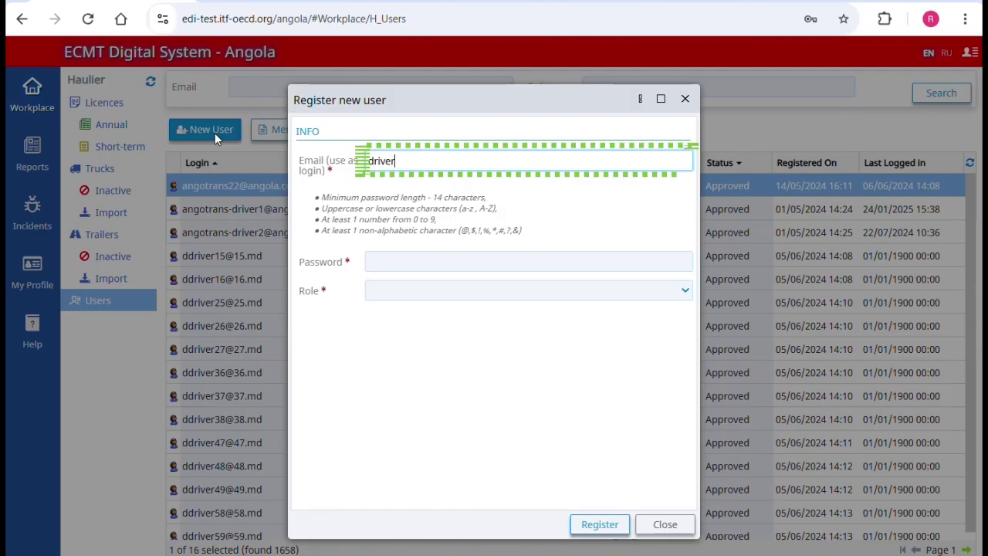
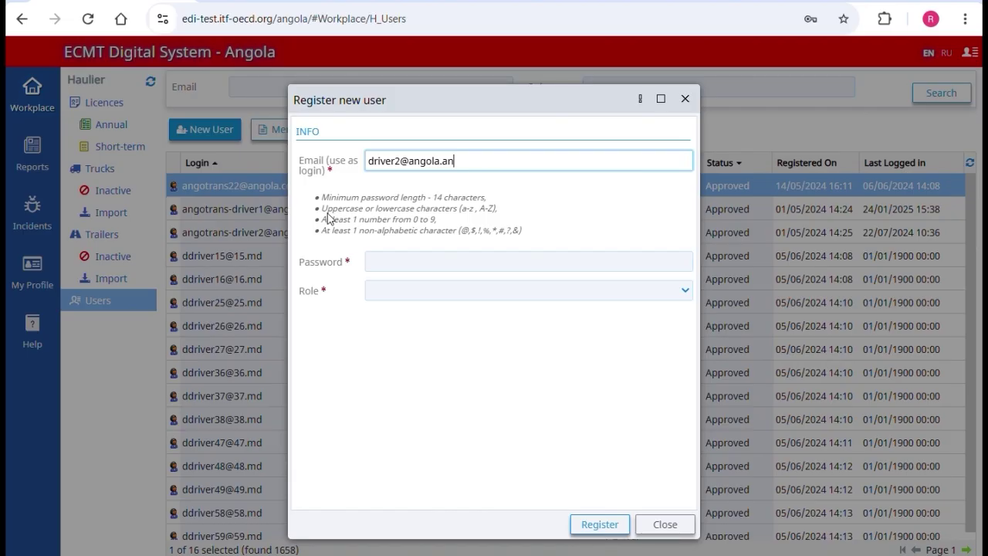
left_click(388, 263)
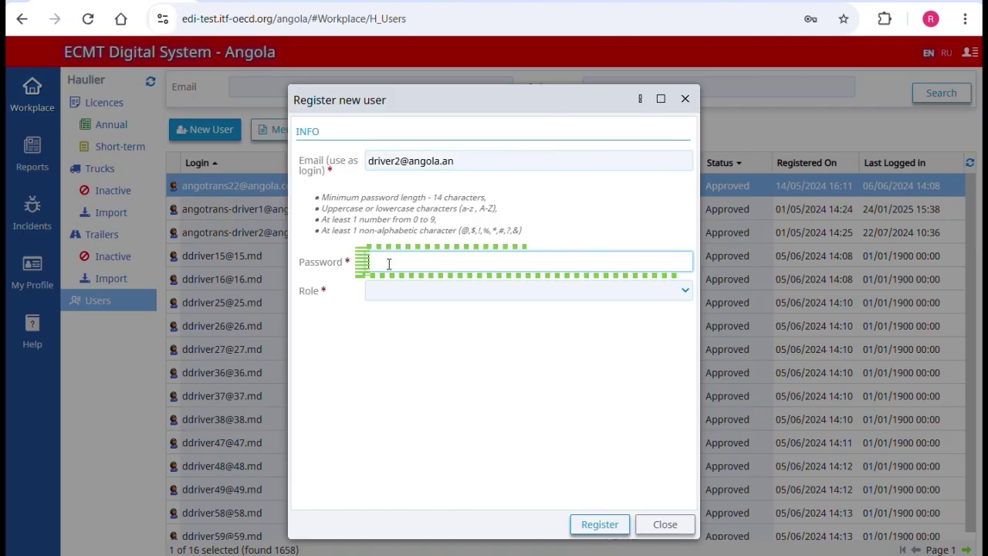
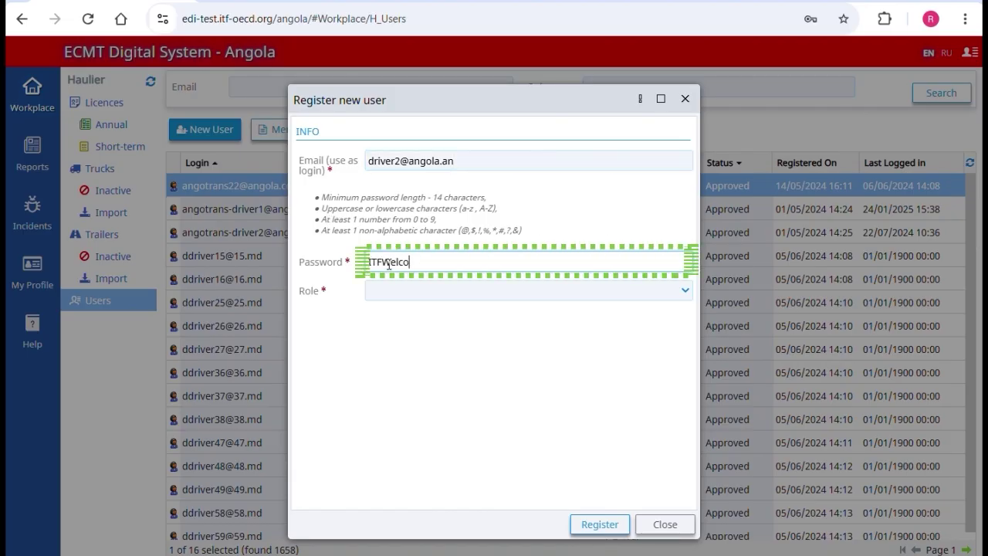
Step: Give the user role H_Driver with 'Can complete logbook' rights and register the account
left_click(427, 291)
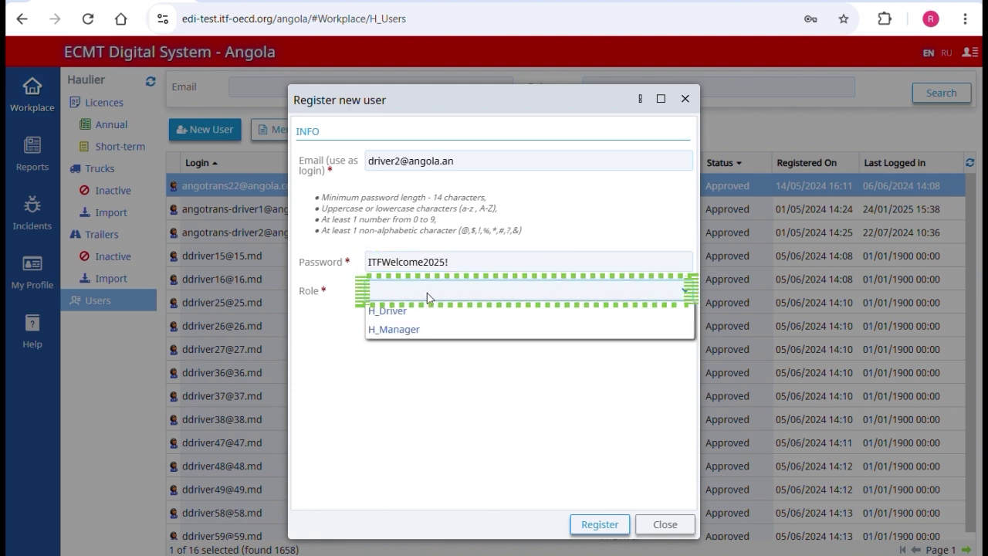
left_click(426, 313)
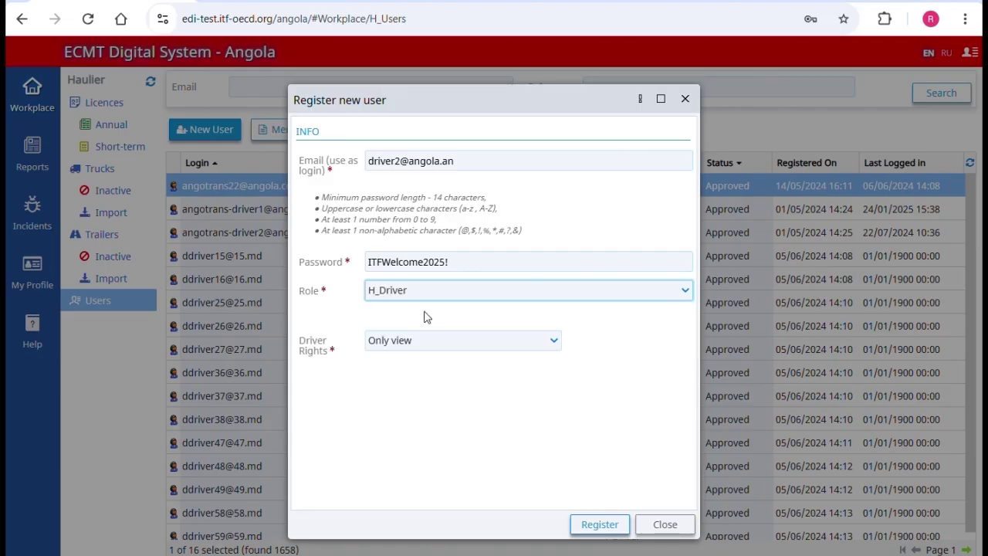
left_click(425, 341)
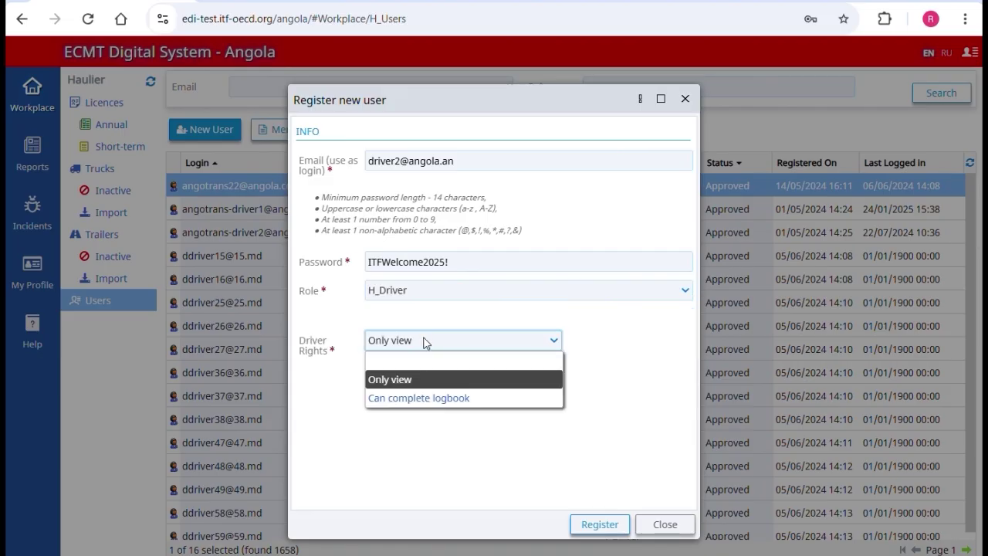
left_click(425, 397)
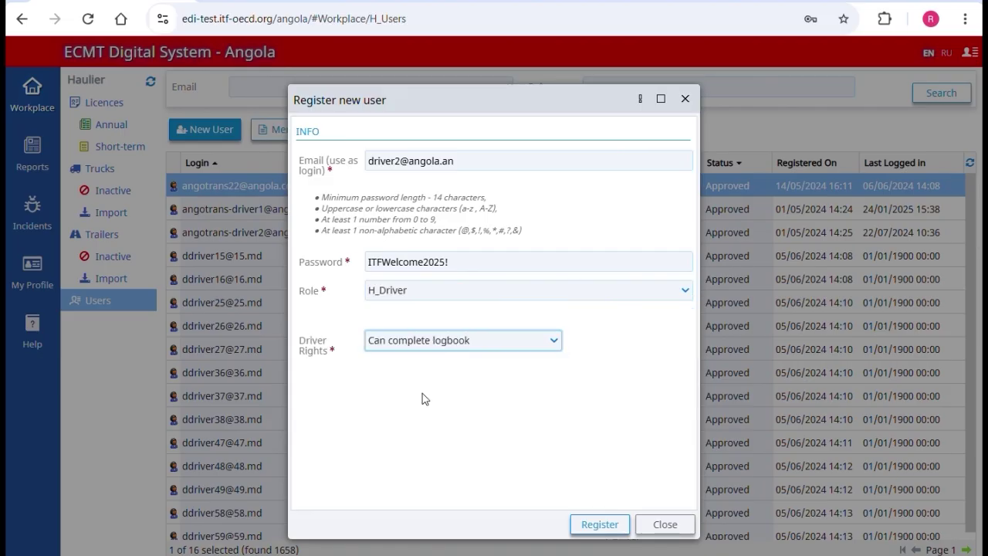
left_click(593, 525)
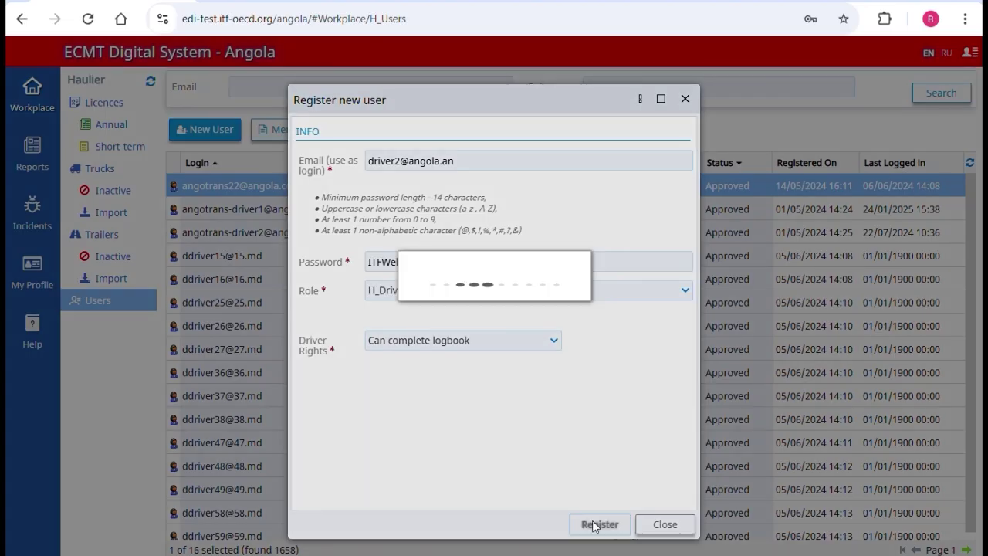
left_click(630, 408)
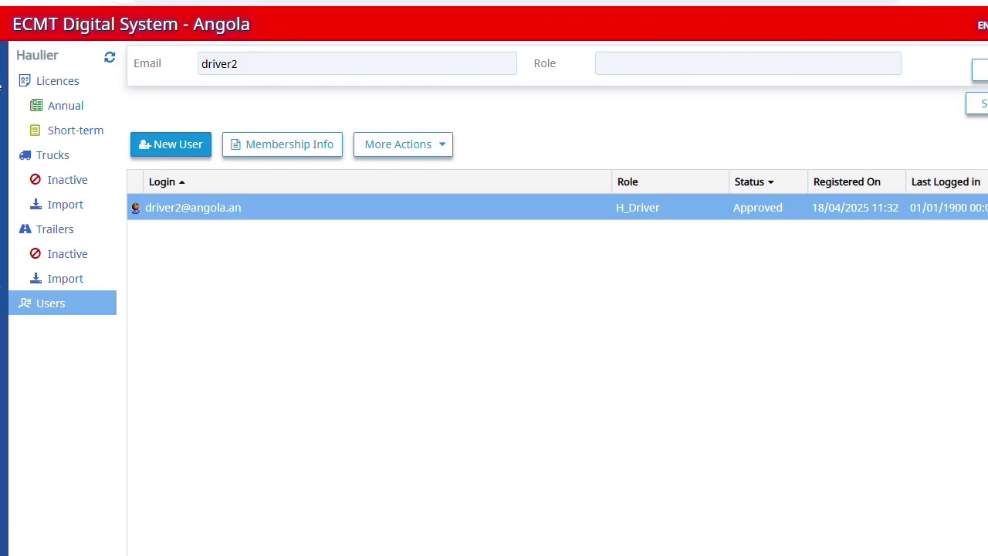
left_click(288, 147)
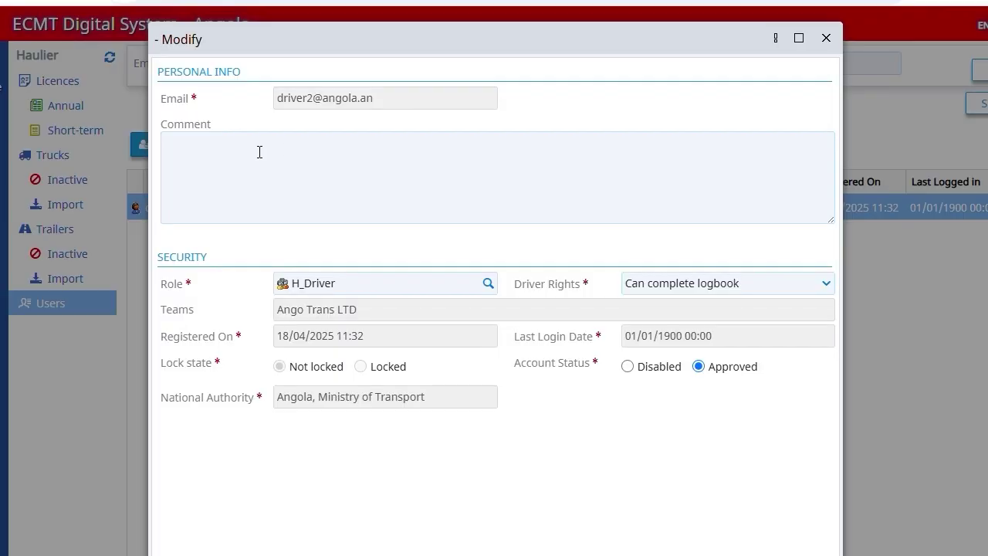
left_click(628, 367)
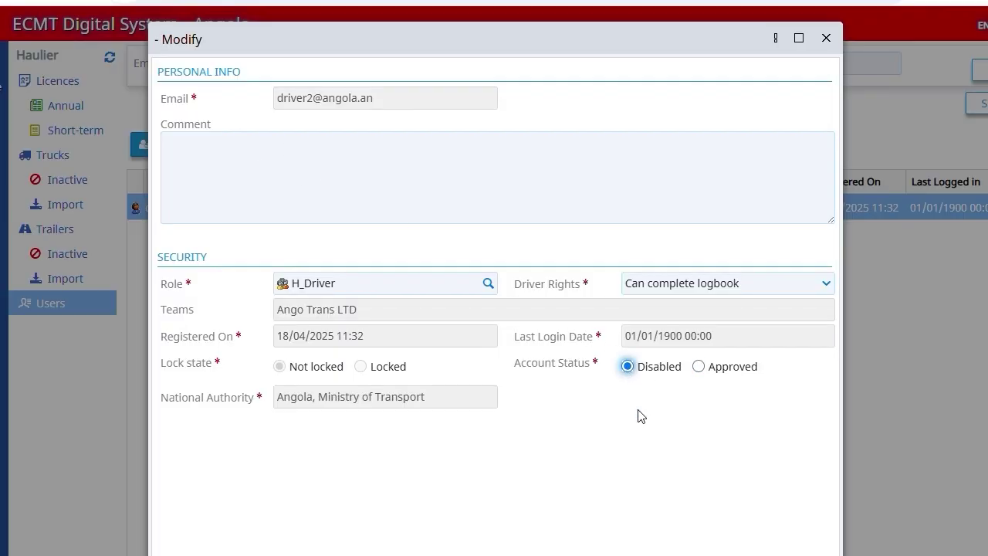
left_click(650, 552)
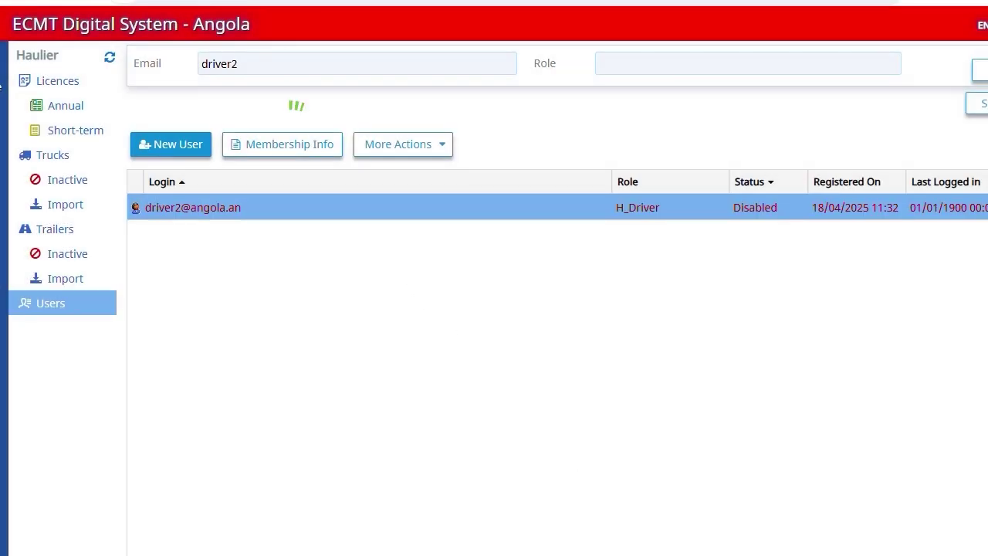
left_click(295, 145)
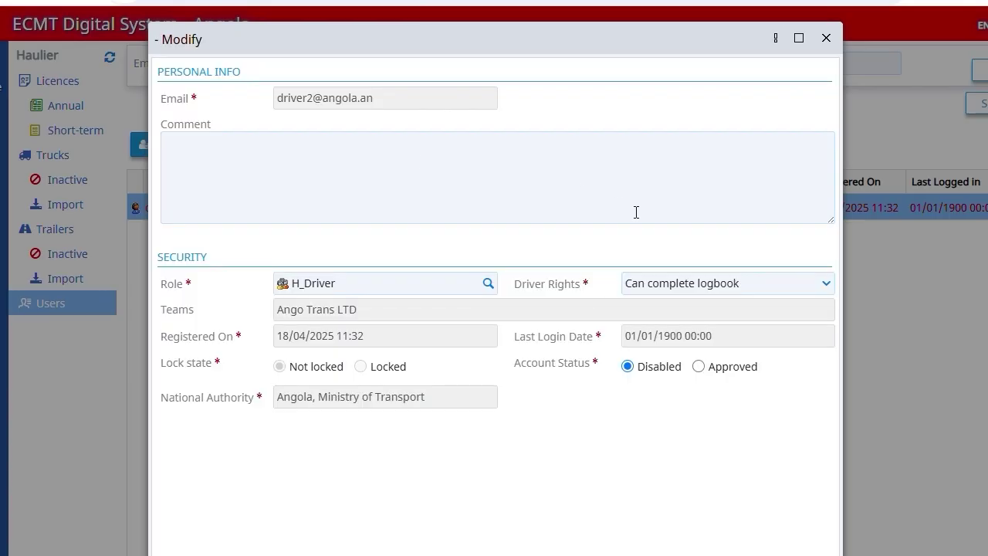
left_click(699, 366)
key("Return")
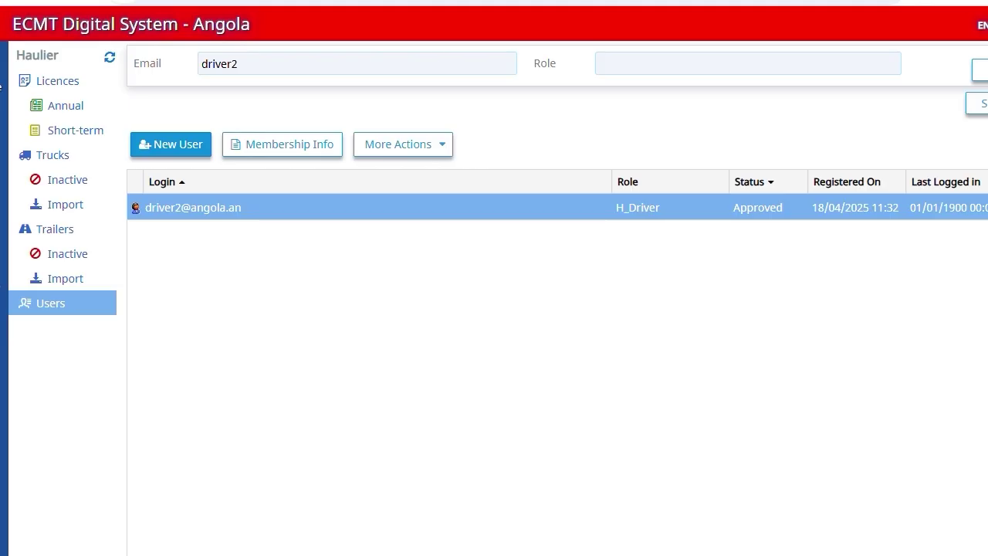
Step: Reset the driver user's password to a new password and confirm the change
left_click(410, 151)
left_click(407, 196)
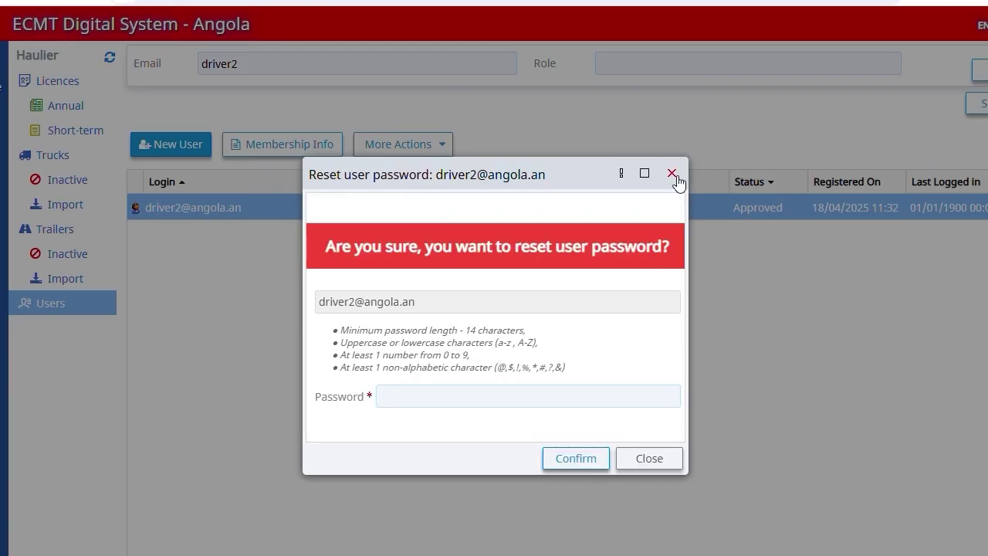
left_click(418, 397)
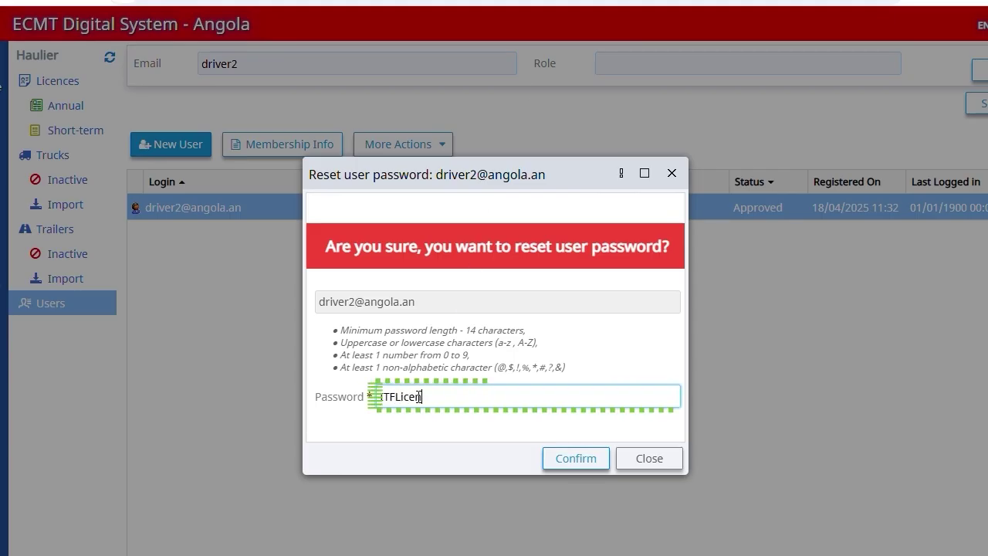
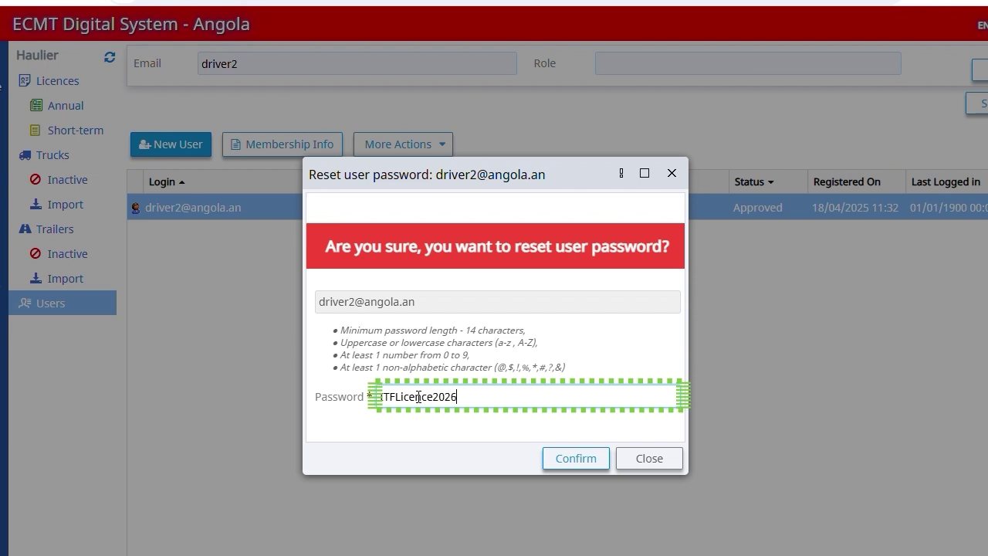
left_click(558, 457)
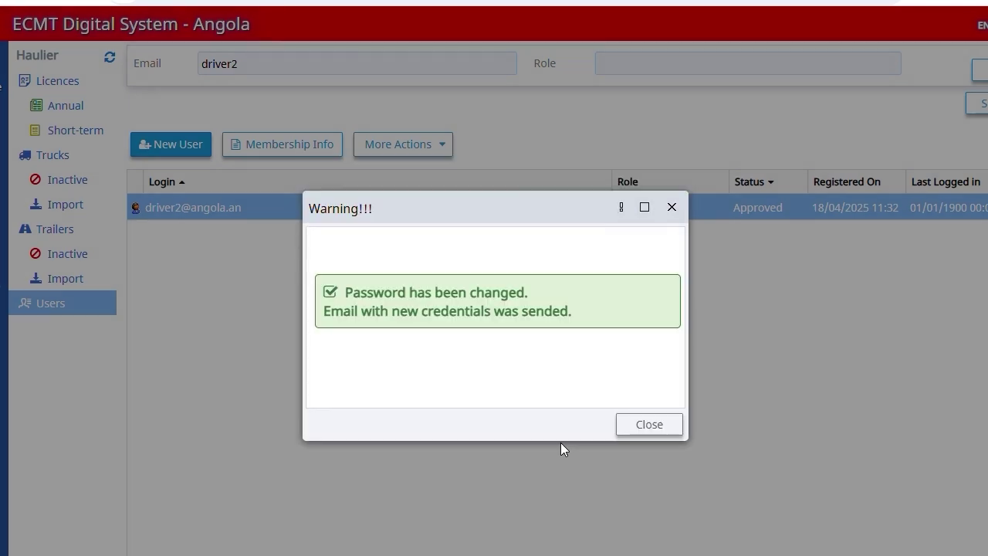
left_click(640, 424)
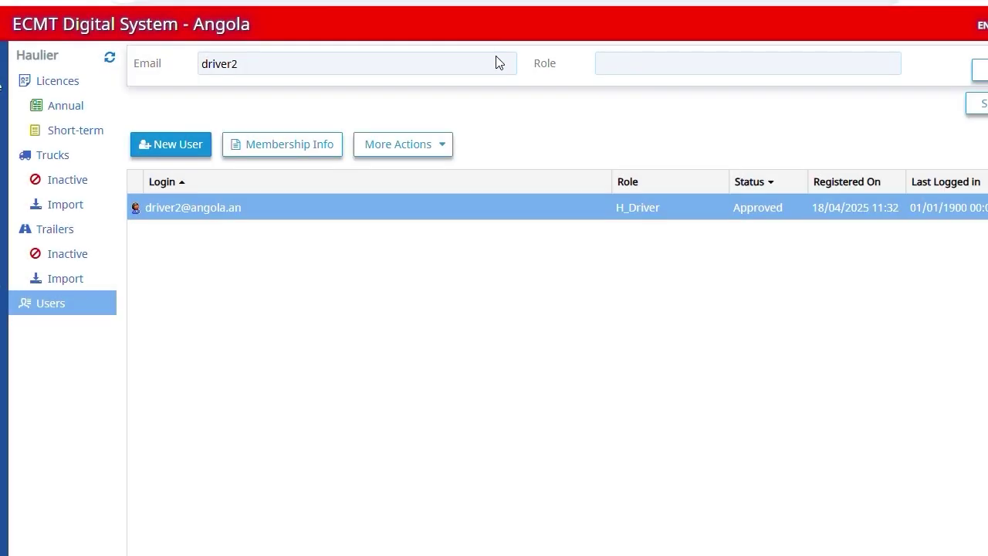
Step: Unlock the new driver user's account
left_click(415, 159)
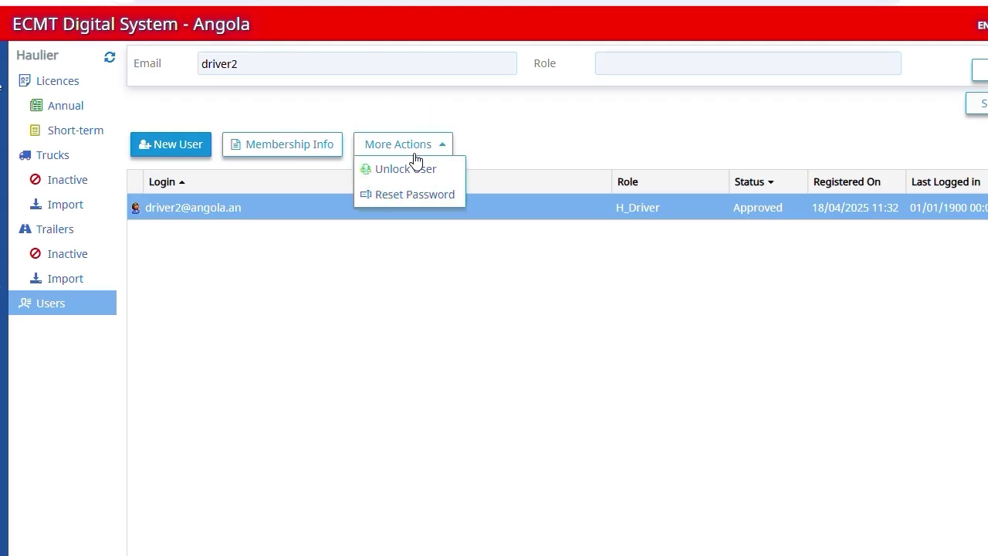
left_click(412, 167)
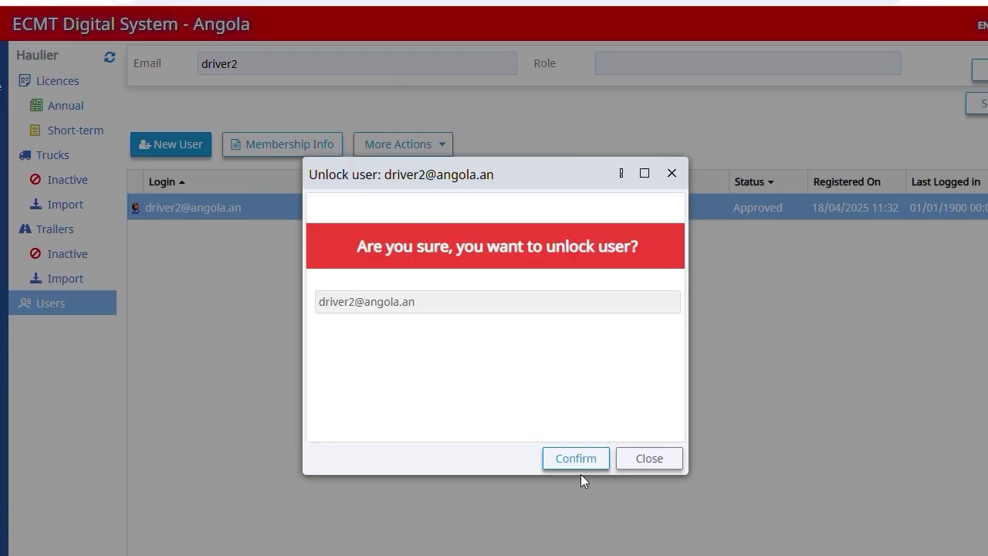
left_click(563, 458)
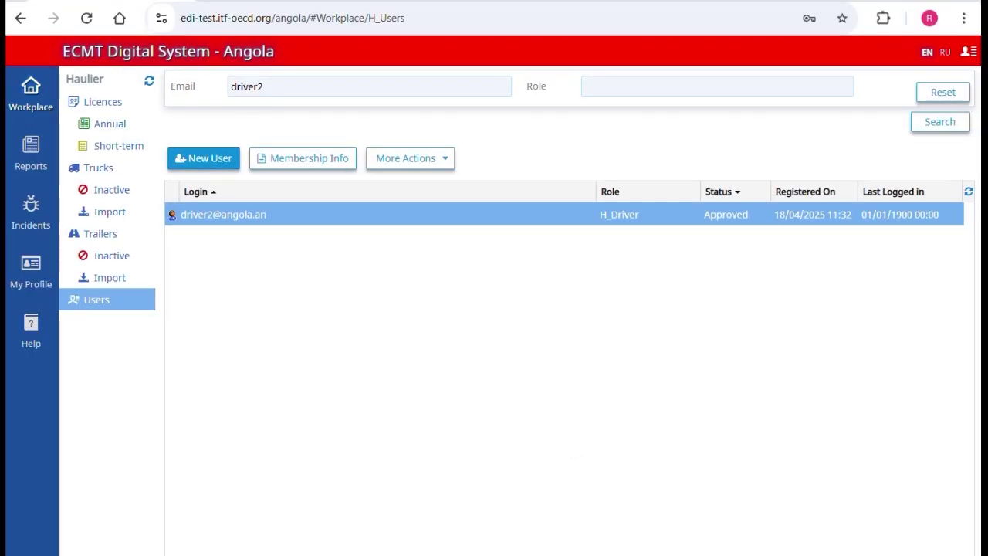
Step: Return to the Workplace licence overview showing 16 annual and 7 short-term licences
left_click(31, 99)
left_click(34, 101)
left_click(89, 110)
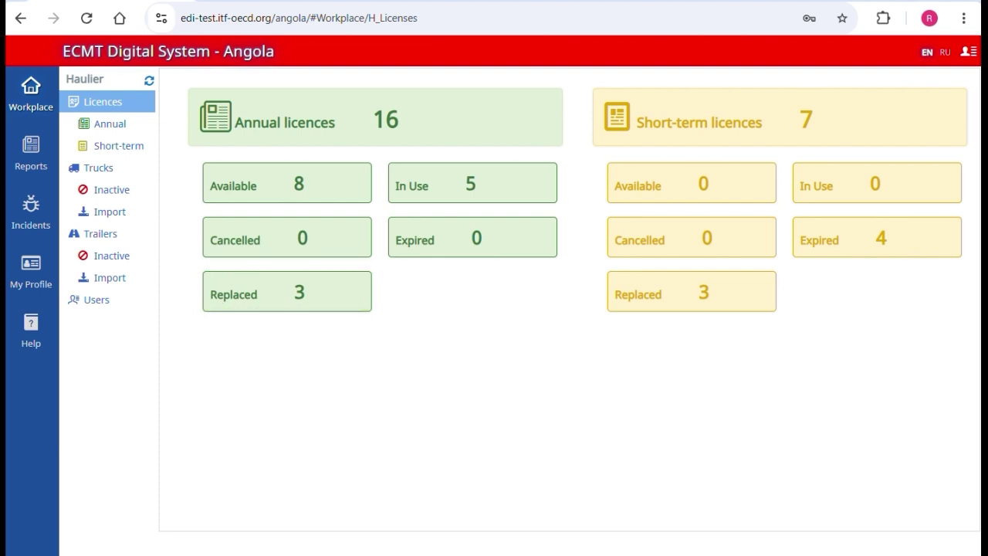
Step: Search the annual licences with no filters to list all 16
left_click(109, 125)
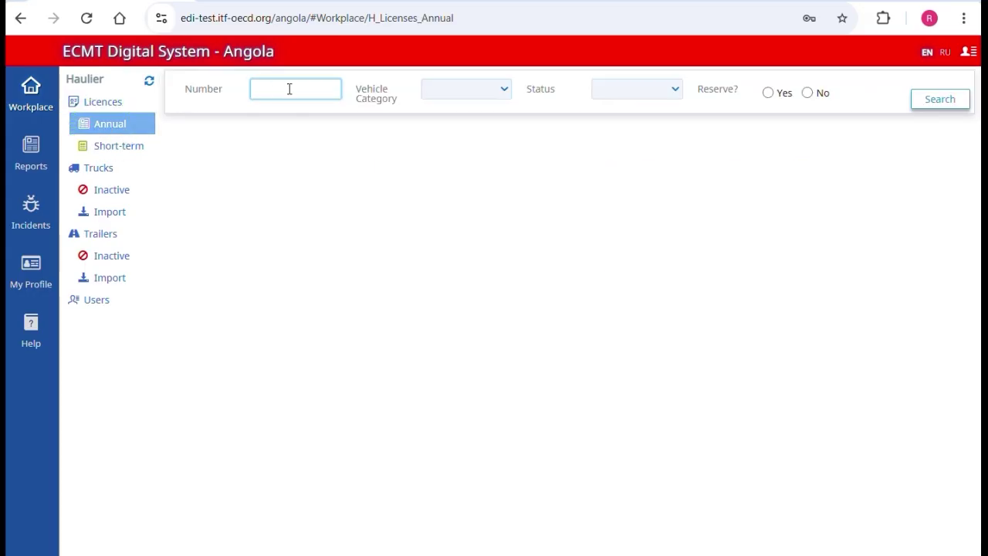
left_click(494, 93)
left_click(645, 94)
left_click(640, 108)
left_click(946, 104)
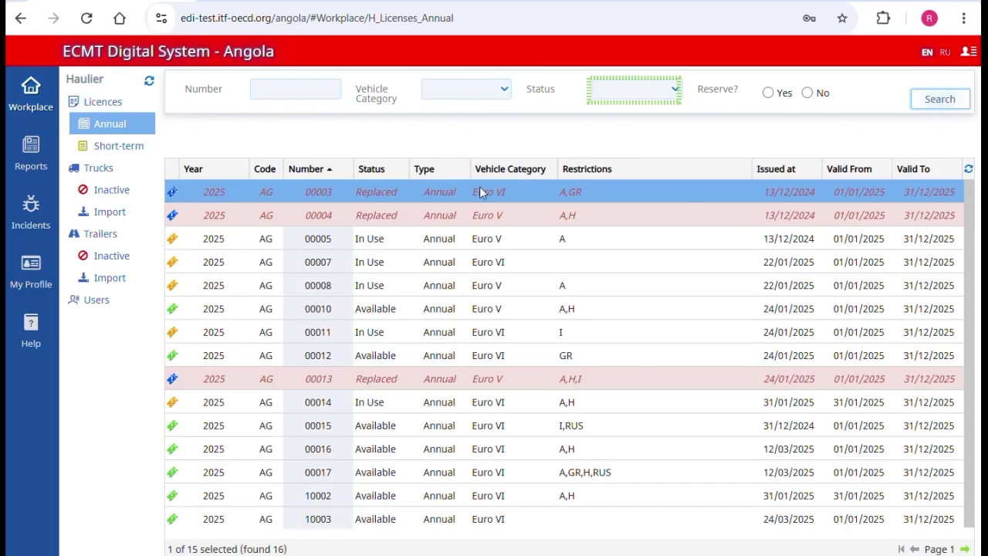
Step: Preview licence AG00010's printed licence and last logbook document, then close its details
double_click(315, 308)
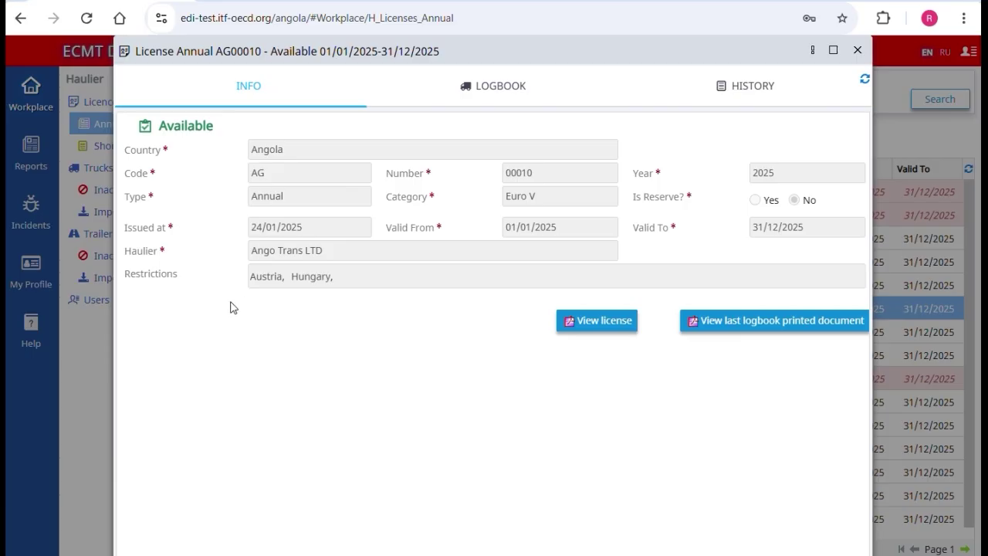
left_click(606, 328)
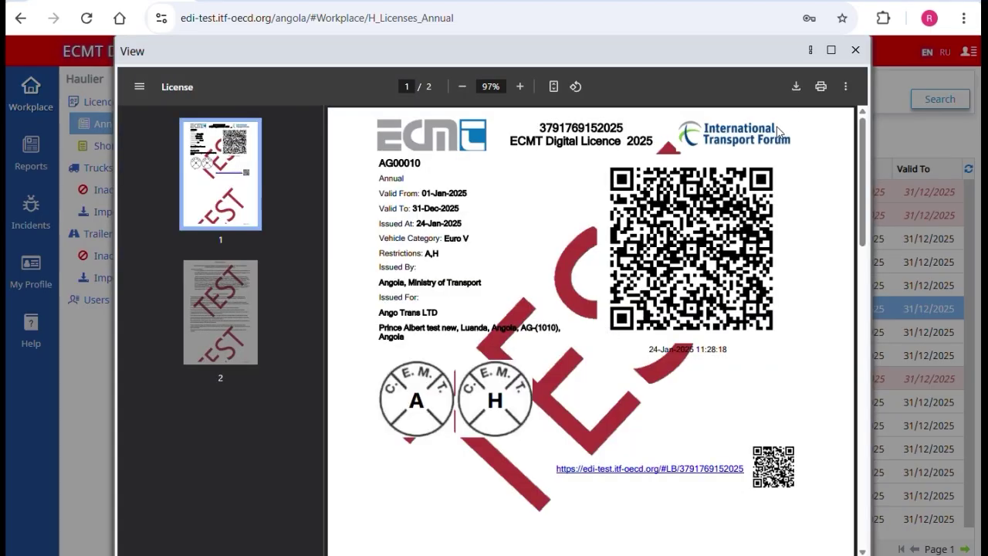
left_click(855, 50)
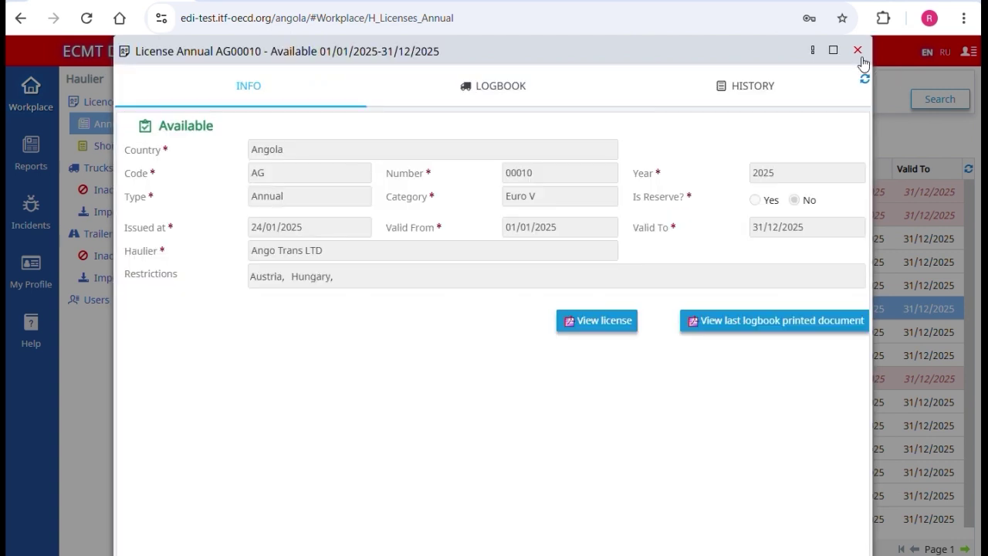
left_click(717, 334)
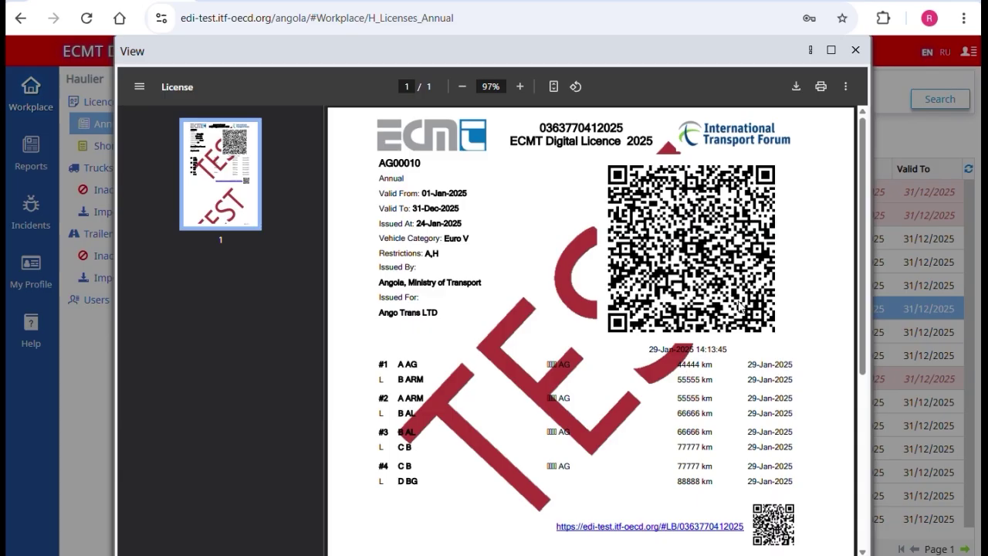
left_click(856, 51)
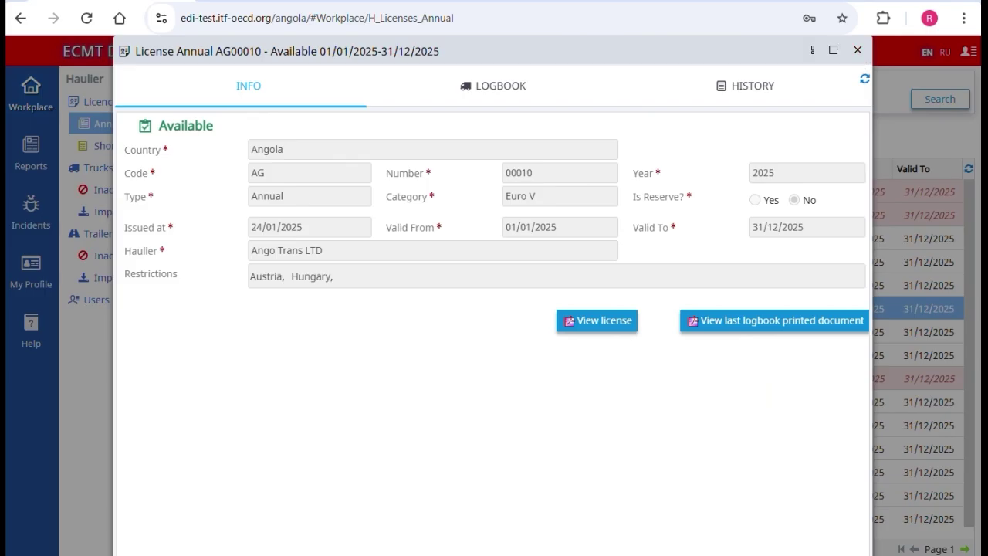
key("Escape")
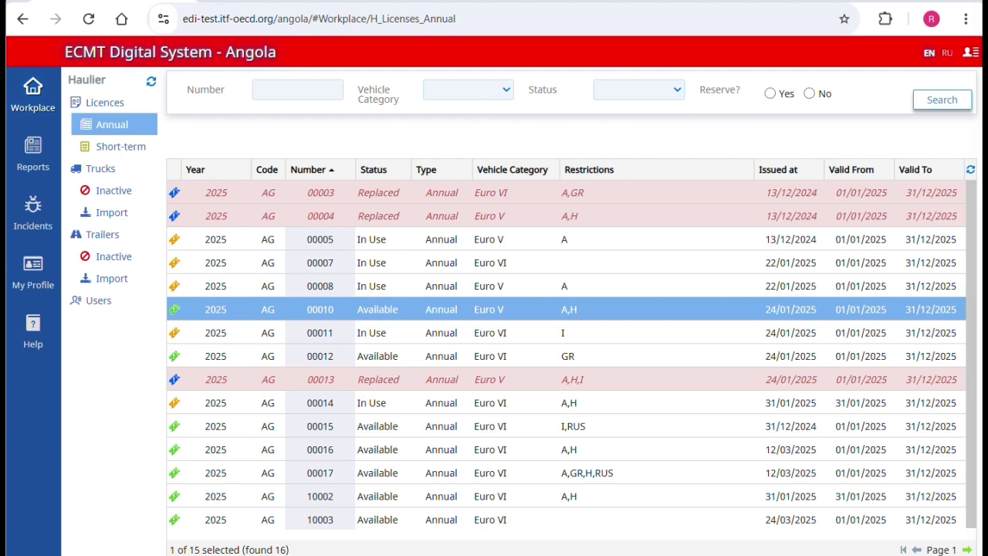
left_click(32, 96)
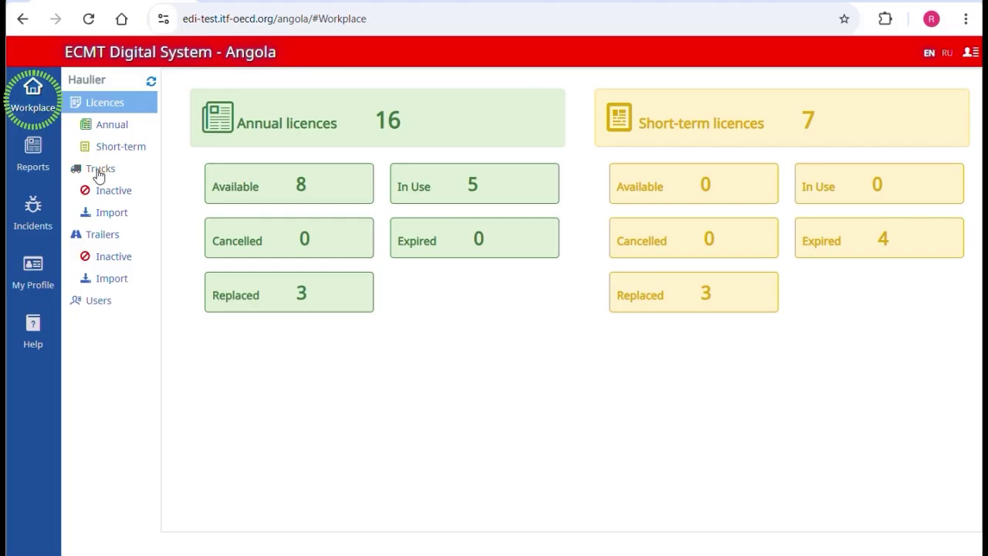
left_click(98, 171)
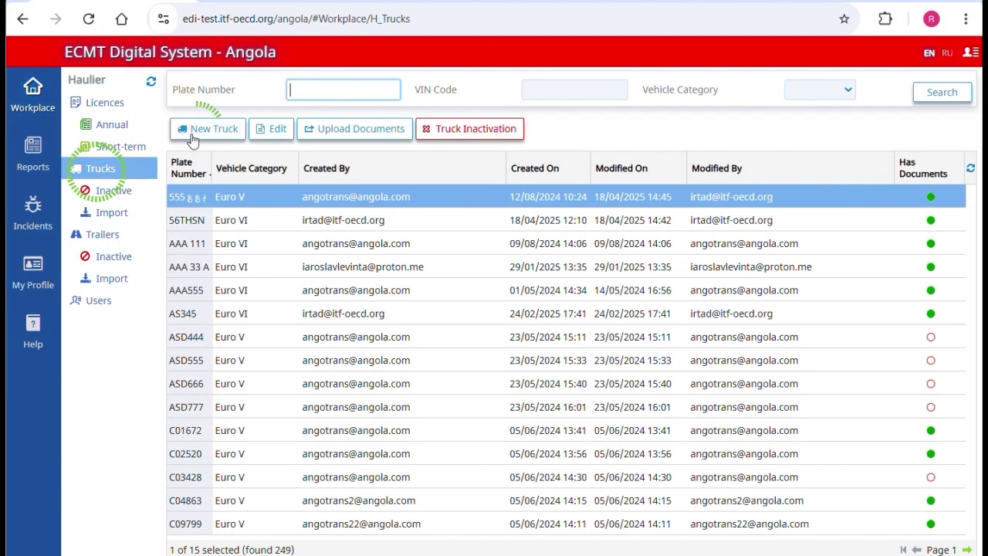
left_click(197, 129)
type("UI")
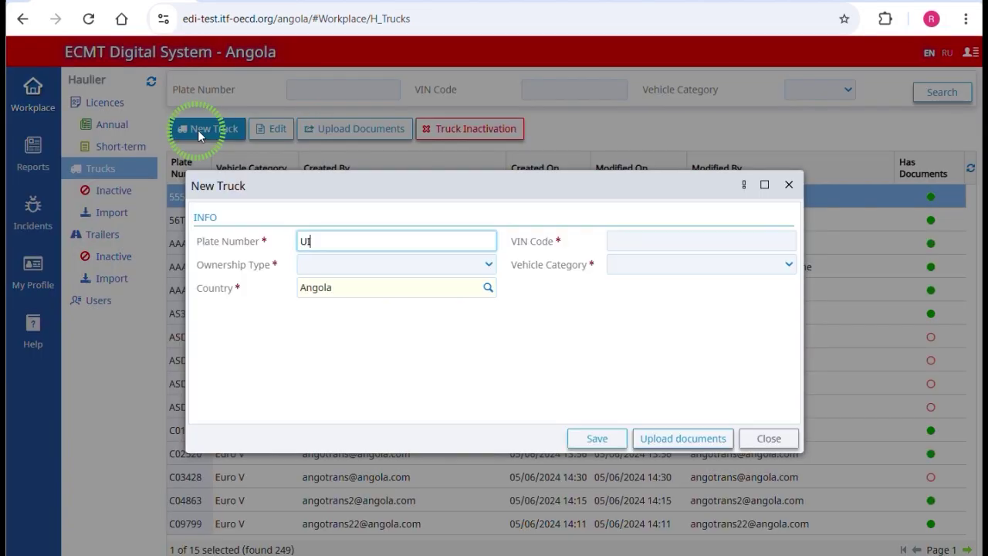
type("589")
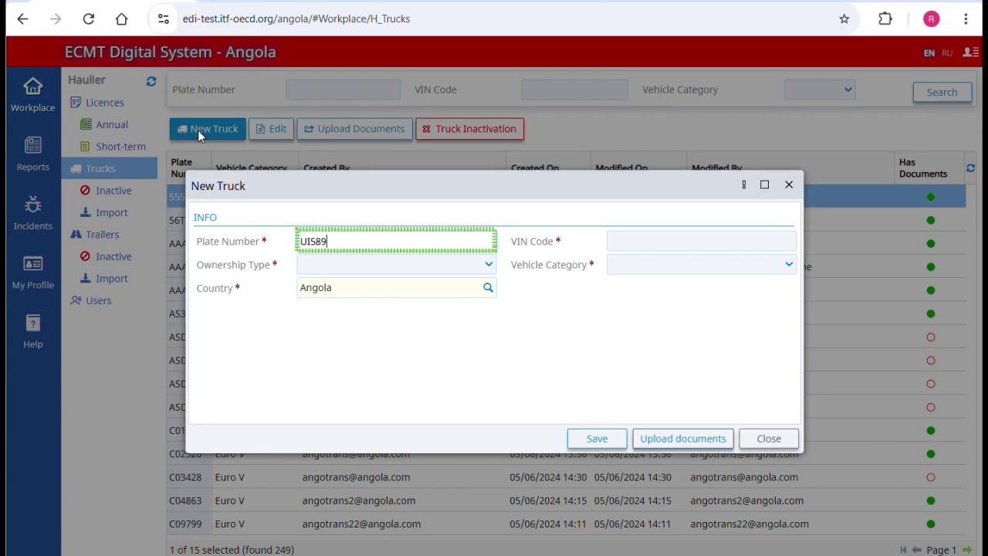
key("Tab")
type("GHJF45679JHGF6736")
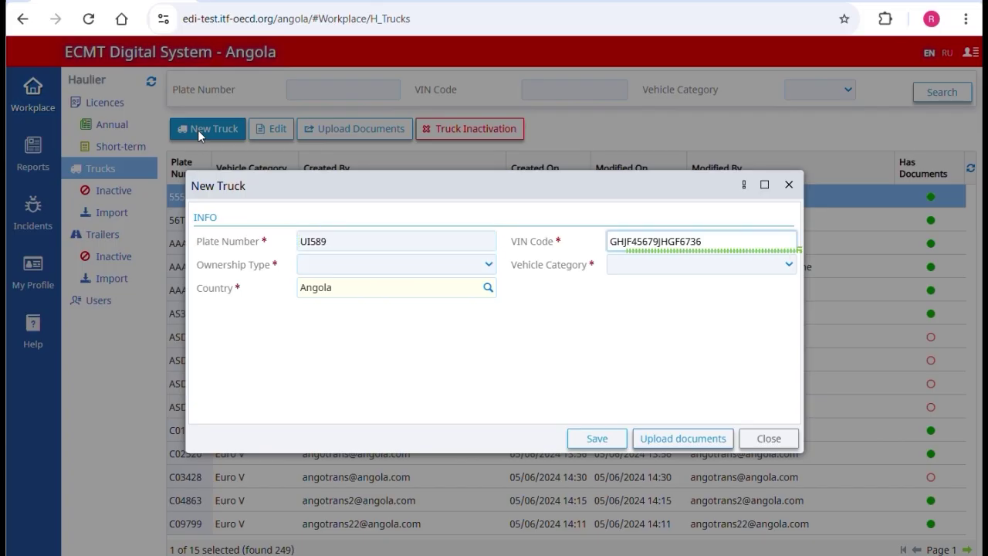
Step: Set the truck's ownership type to Owner and vehicle category to Euro V
left_click(342, 268)
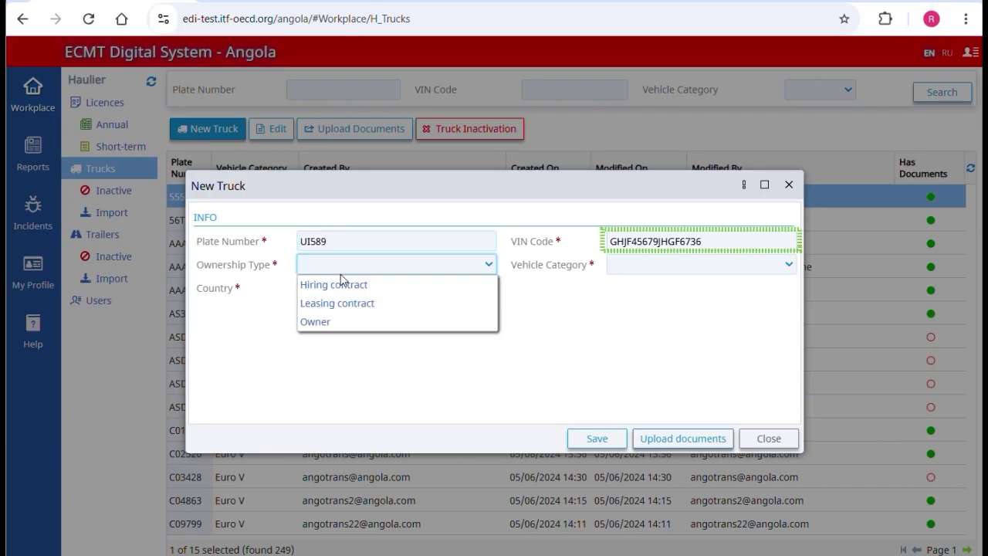
left_click(338, 321)
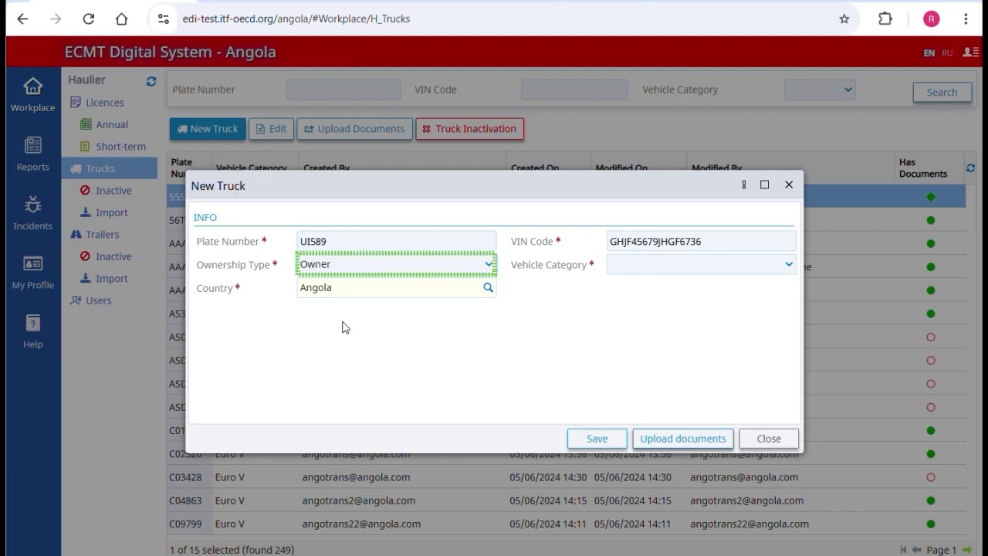
left_click(638, 266)
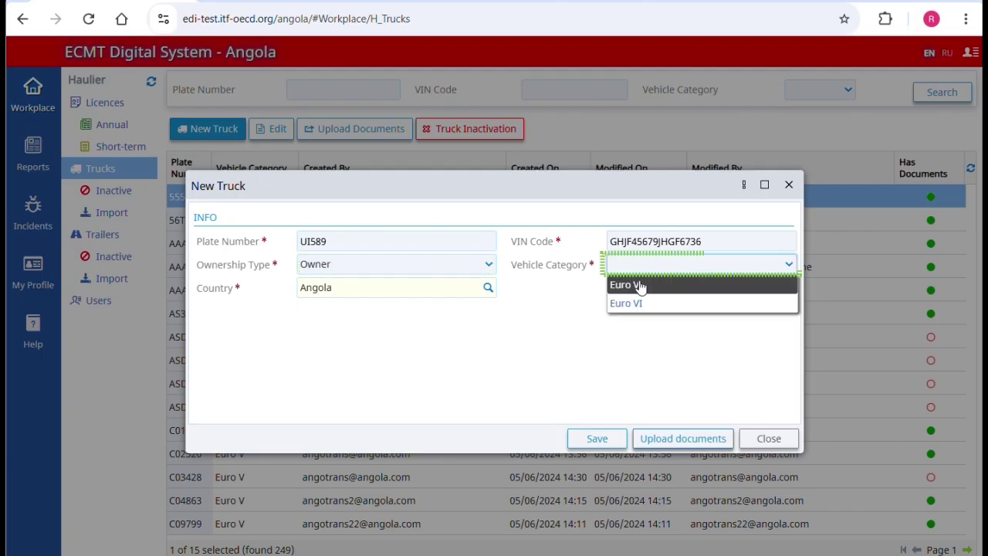
left_click(639, 285)
key("Tab")
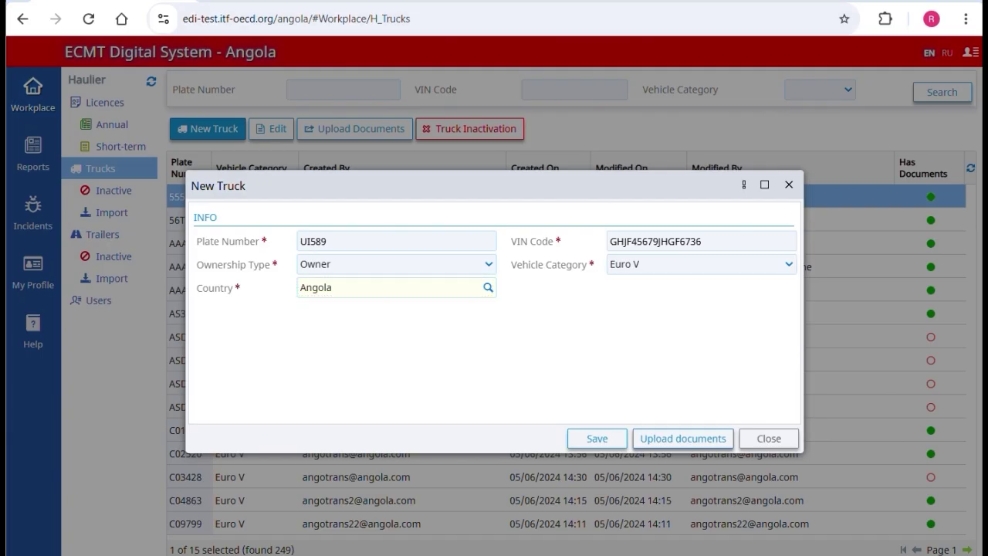
Step: Upload the roadworthiness and EURO category compliance PDFs for truck UI589 and save
left_click(684, 438)
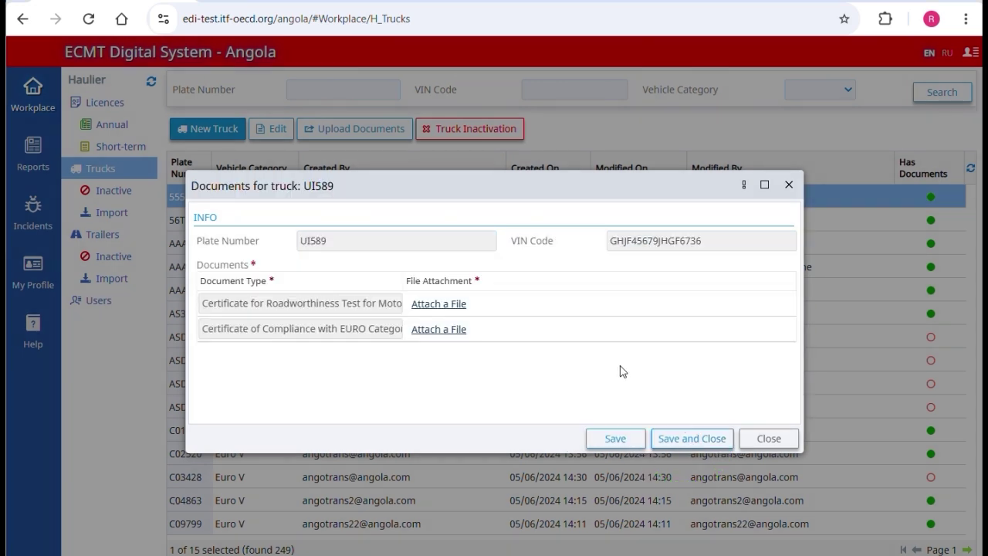
left_click(434, 303)
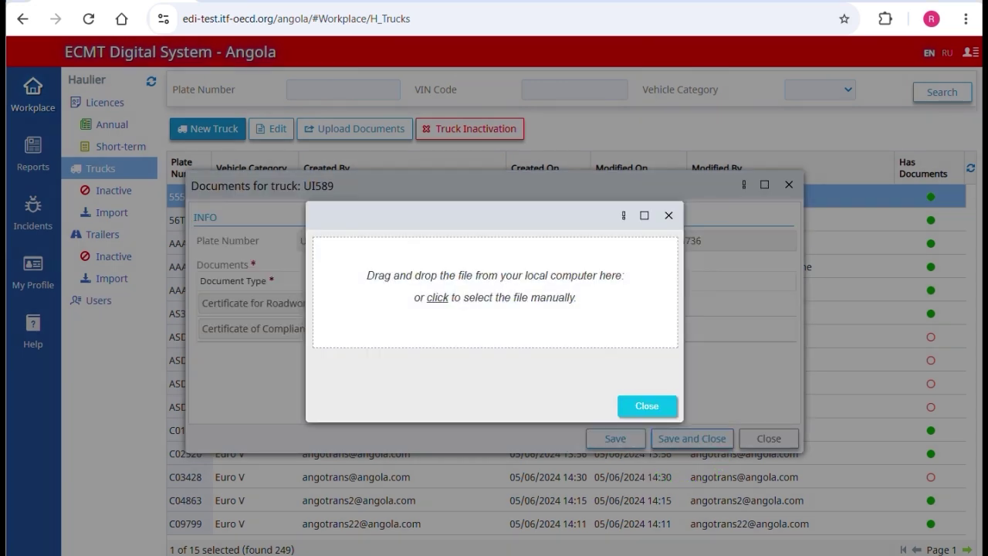
left_click_drag(729, 233, 508, 279)
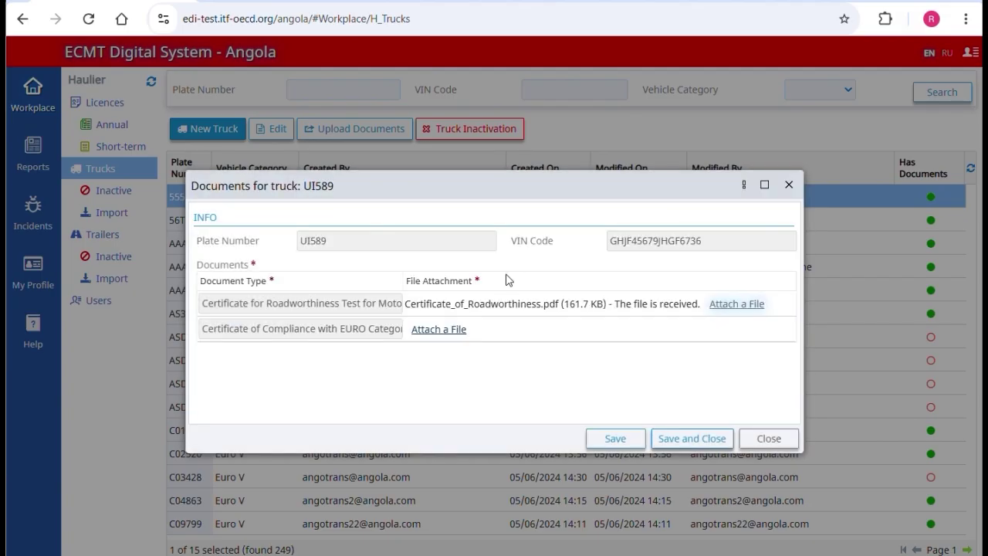
left_click(440, 330)
left_click_drag(984, 255, 522, 220)
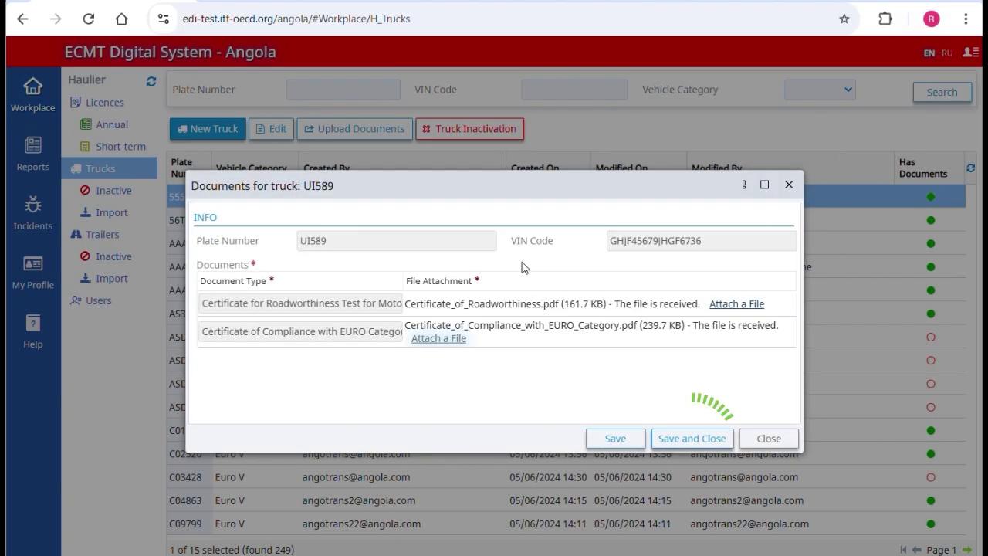
left_click(672, 440)
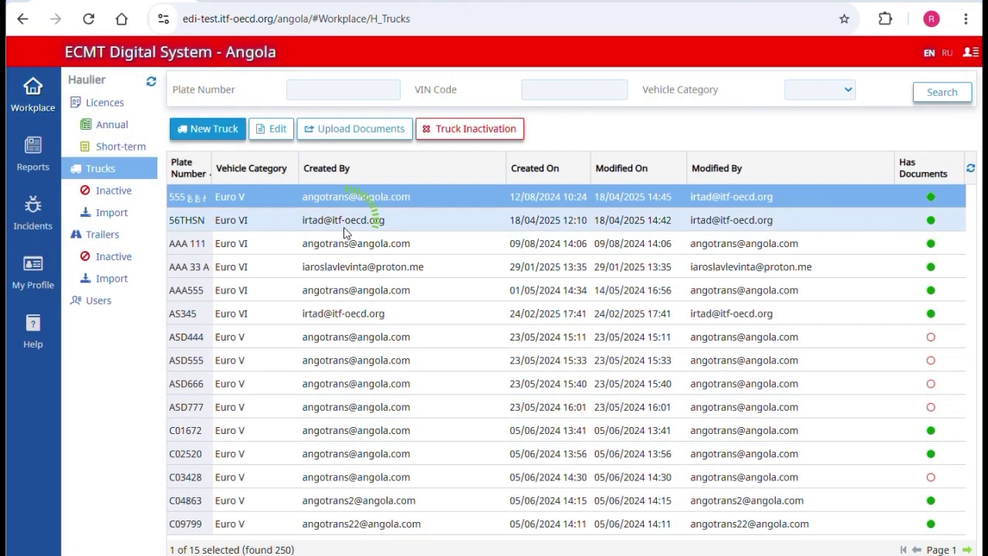
Step: Edit truck 56THSN, switching its vehicle category from Euro VI to Euro V, and save
left_click(345, 223)
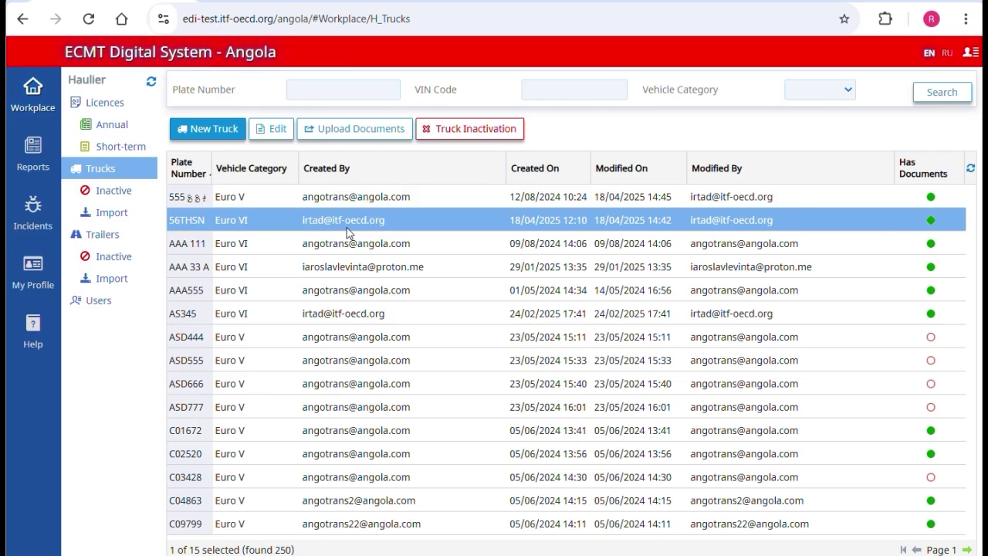
left_click(270, 129)
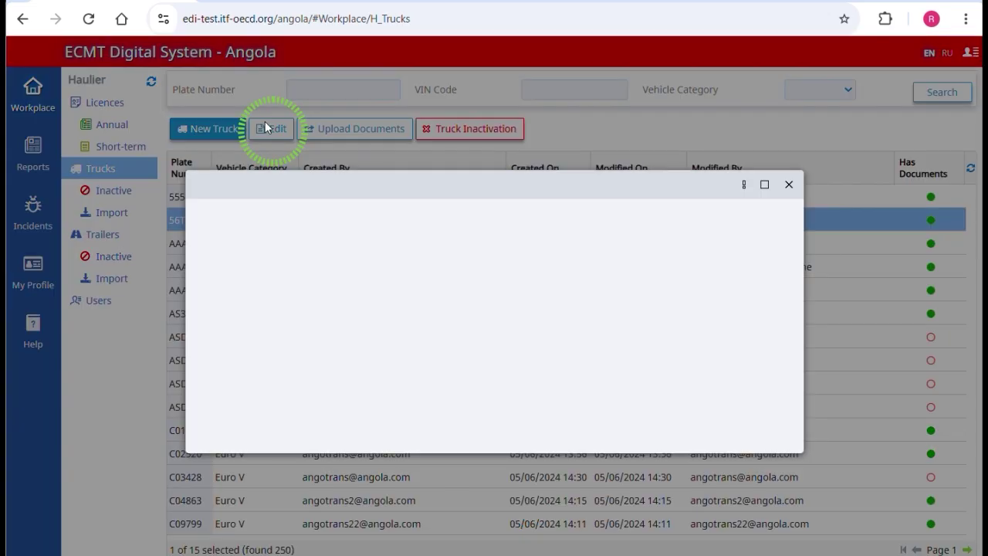
left_click(675, 264)
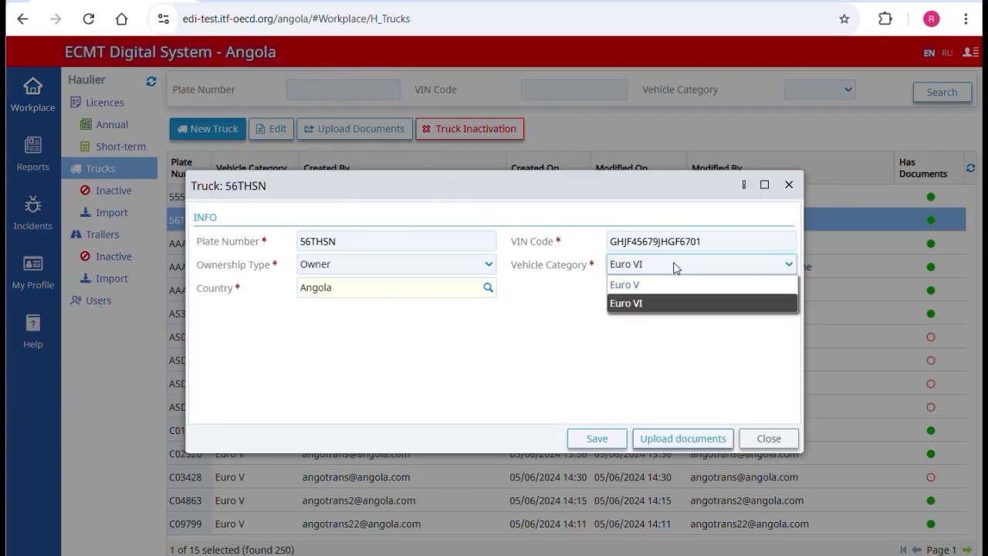
left_click(660, 285)
left_click(597, 439)
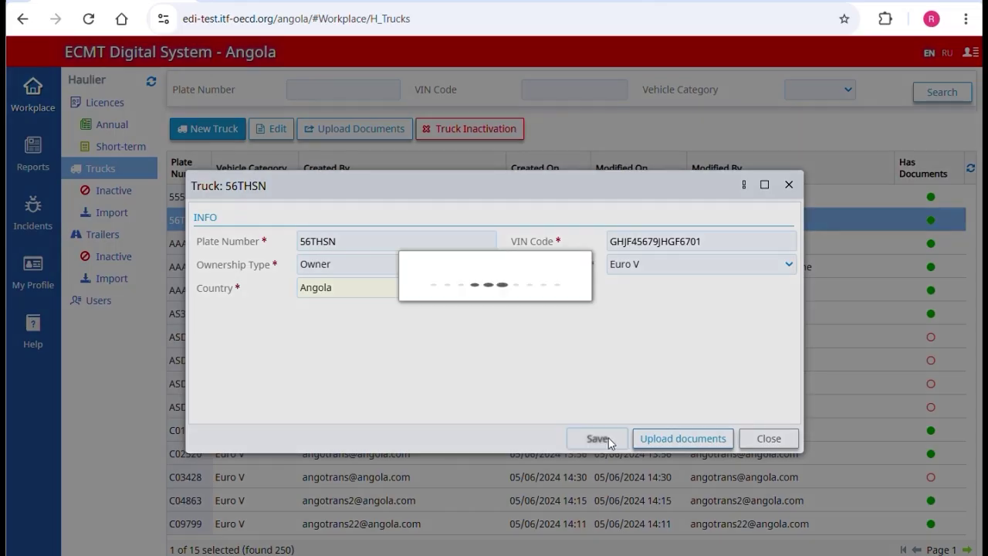
left_click(768, 438)
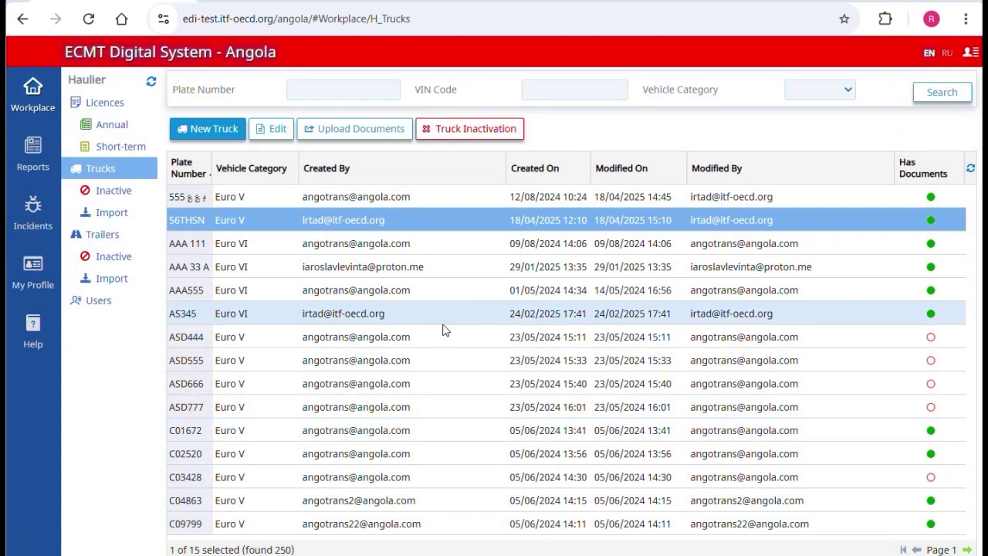
Step: Upload roadworthiness and EURO compliance certificates for truck ASD444 and save them
left_click(438, 336)
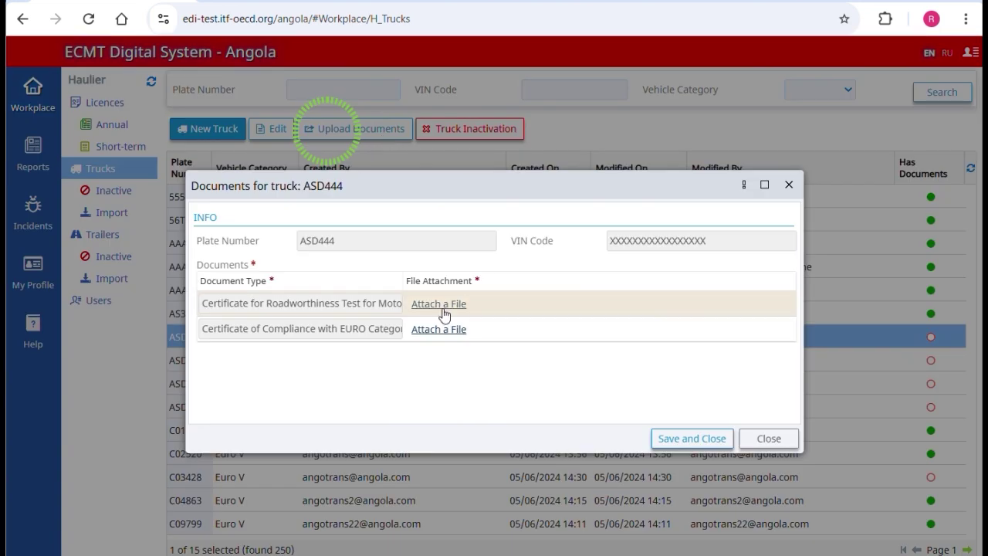
left_click(445, 306)
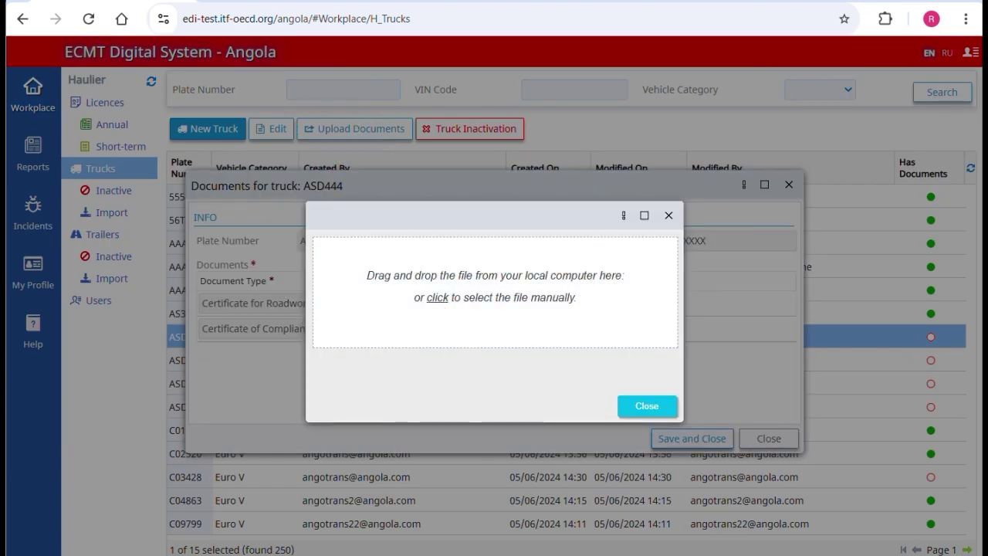
left_click_drag(494, 294, 529, 258)
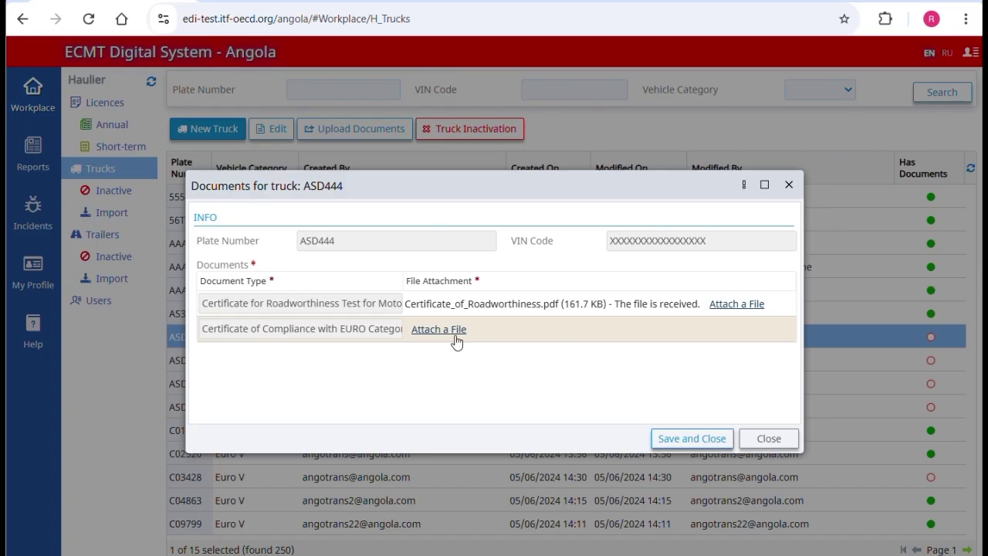
left_click(438, 330)
left_click_drag(494, 293, 529, 256)
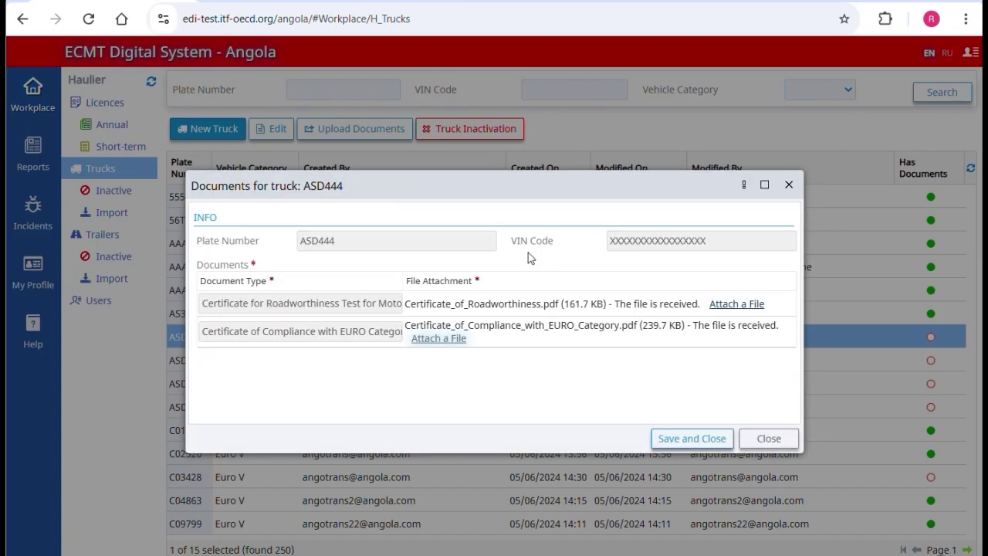
left_click(673, 437)
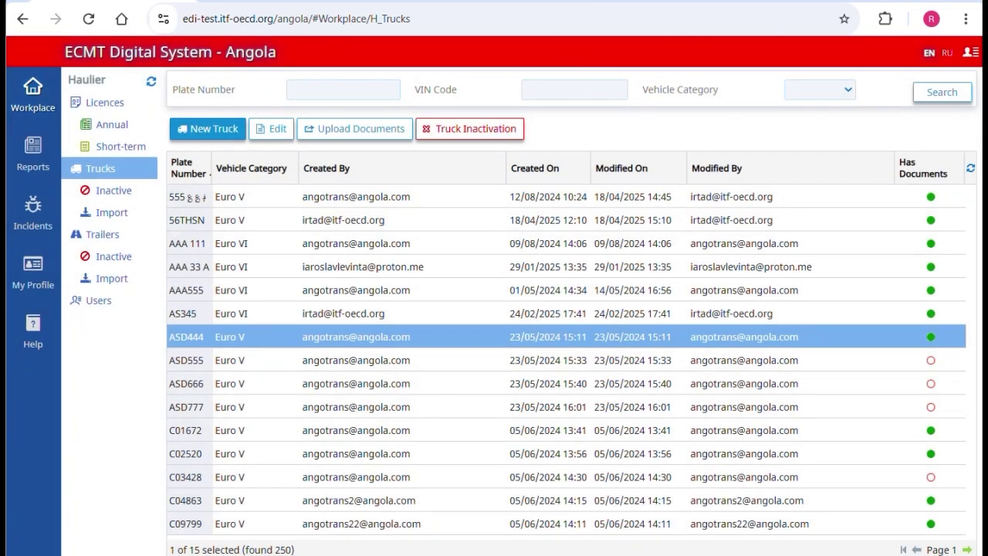
Step: Inactivate the truck with plate starting 555, giving 'sold' as the reason
left_click(328, 202)
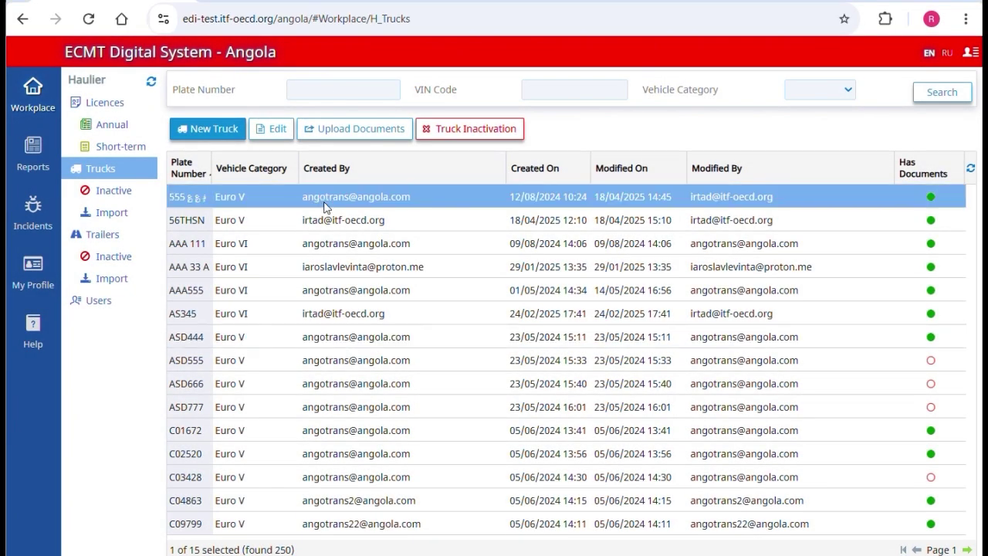
left_click(462, 128)
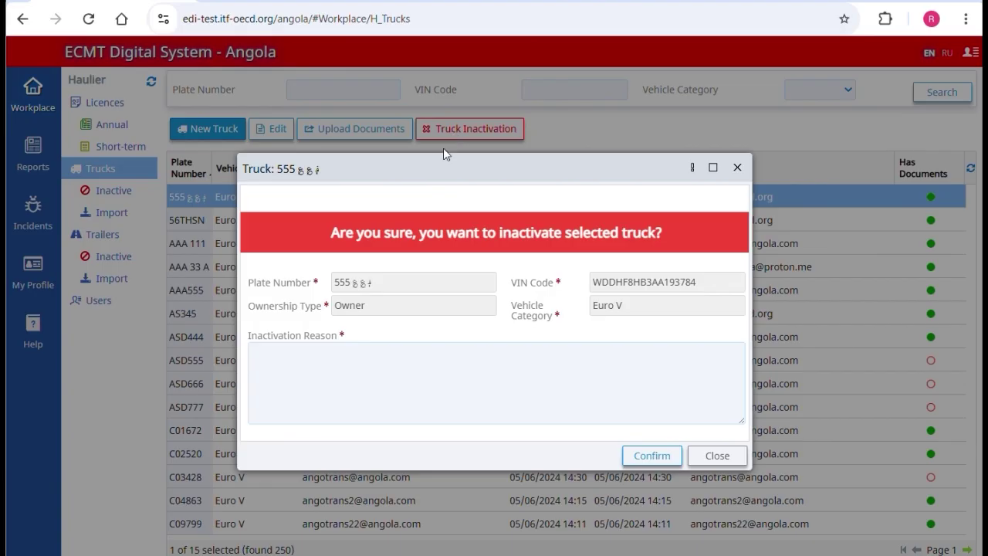
left_click(346, 365)
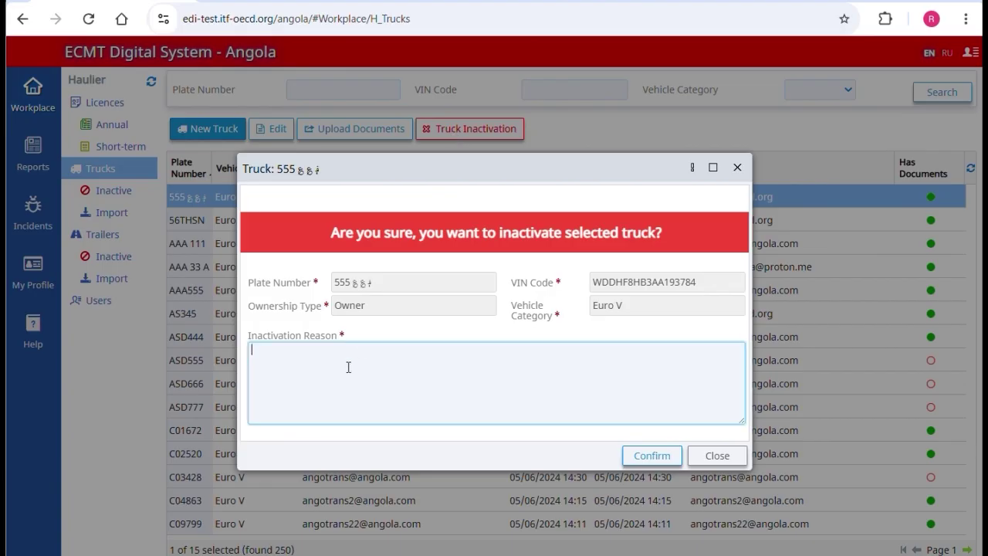
type("sold")
left_click(664, 459)
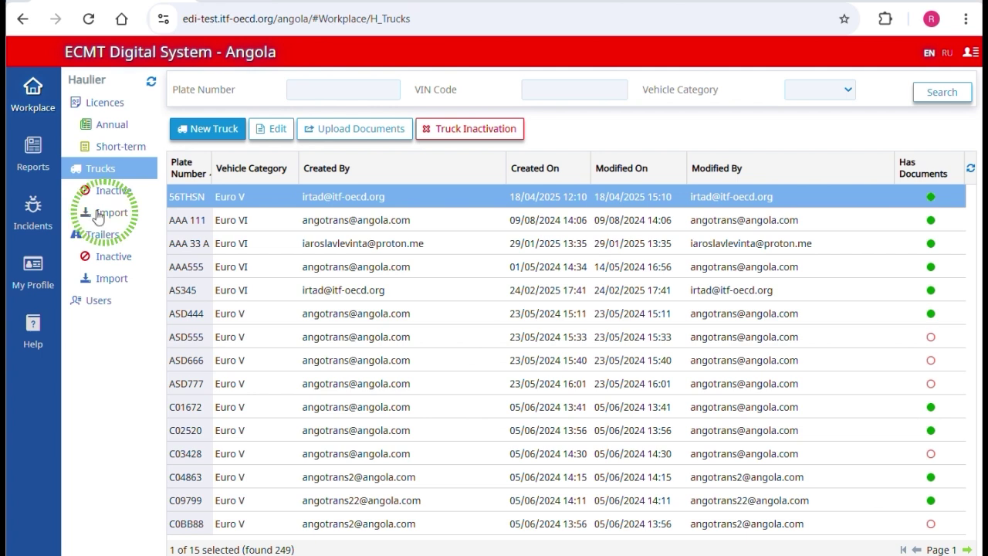
Step: Start a new truck import and download the trucks template file
left_click(98, 214)
left_click(209, 88)
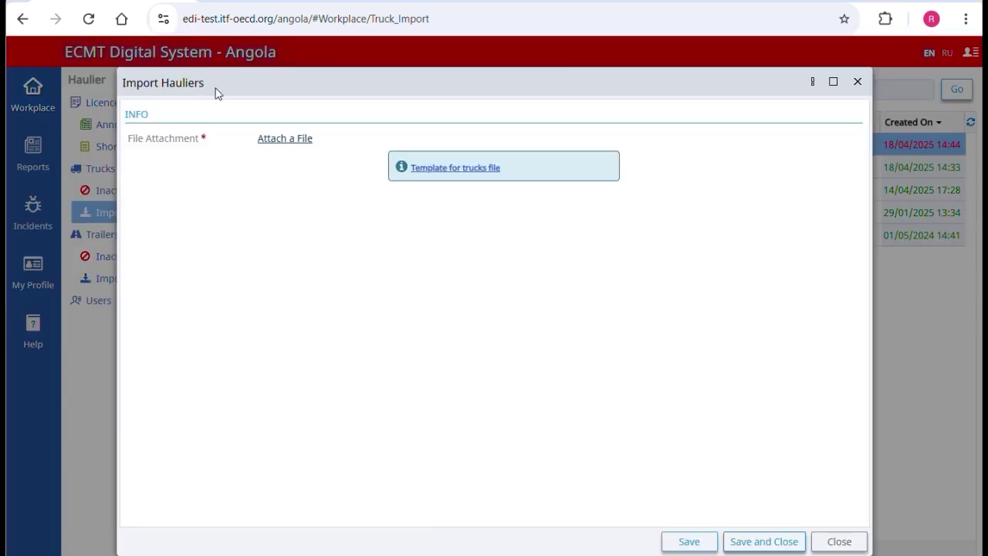
left_click(434, 168)
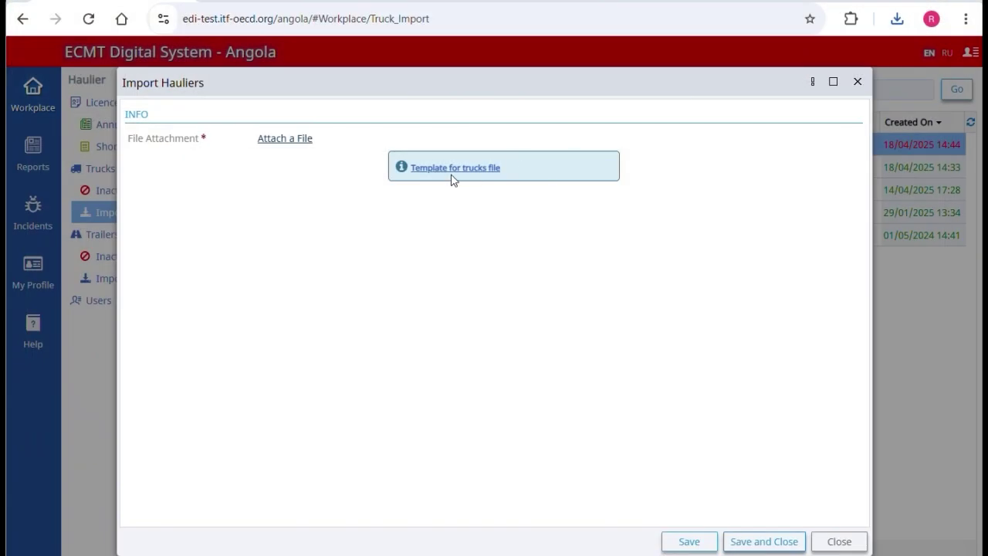
Step: Attach Trucks.xlsx to the import and submit it for processing
left_click(291, 142)
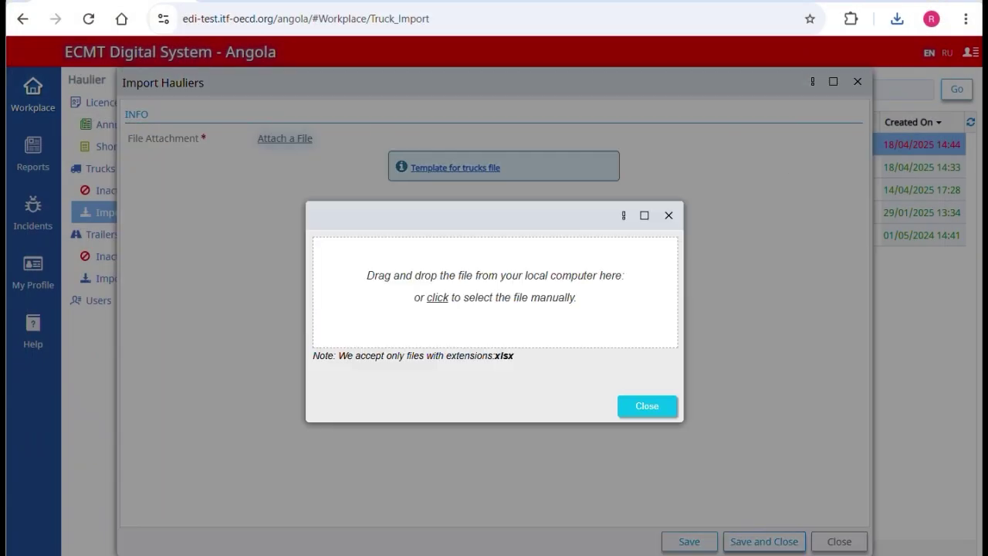
left_click_drag(979, 159, 540, 293)
left_click(627, 409)
left_click(764, 541)
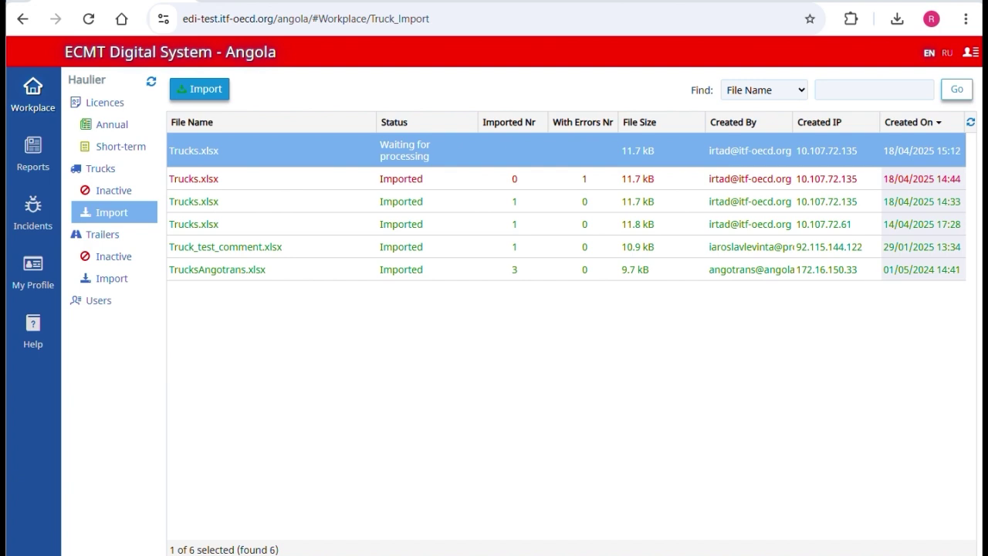
Step: Reactivate the inactive emoji-plate truck with a contract-closure activation reason
left_click(121, 191)
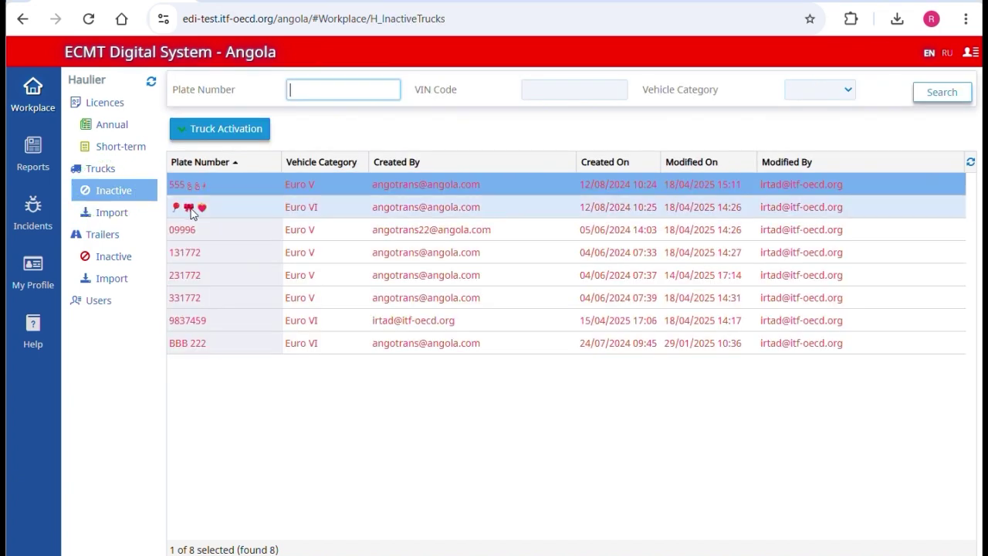
left_click(239, 208)
left_click(227, 128)
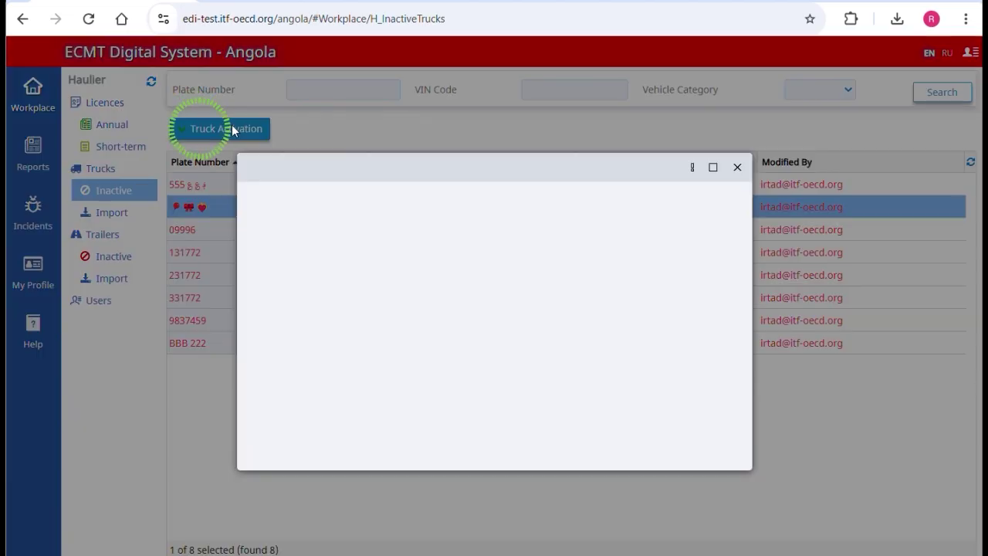
left_click(361, 391)
type("contract clos")
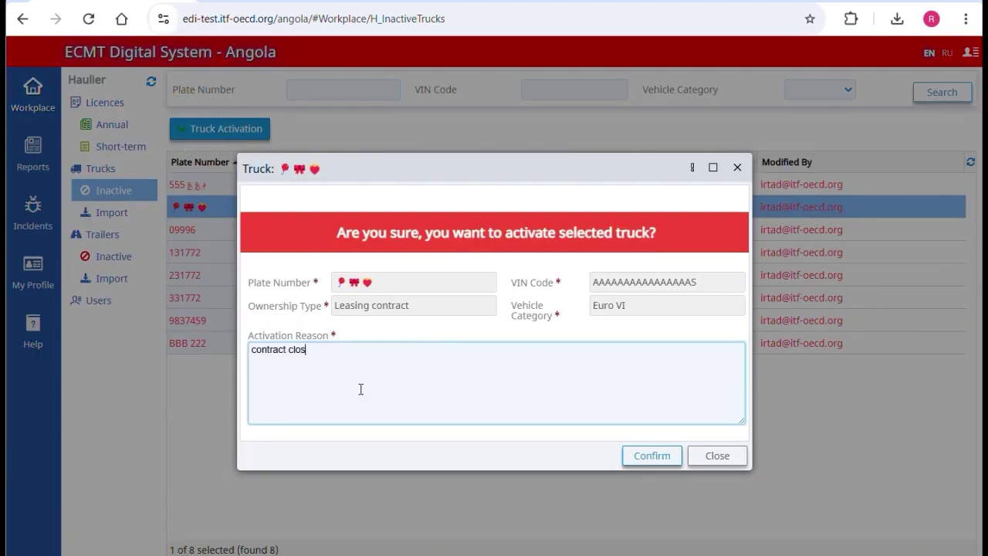
left_click(665, 454)
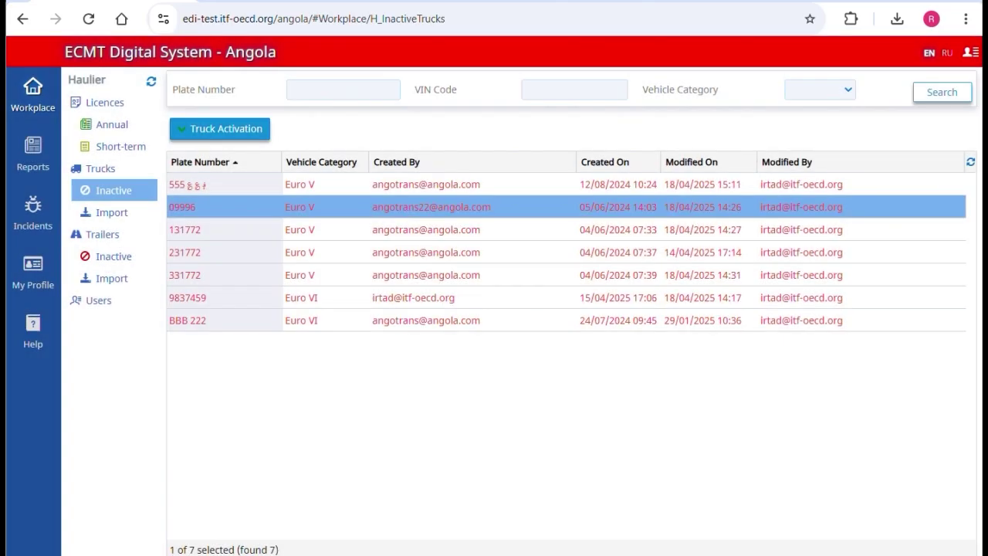
left_click(188, 183)
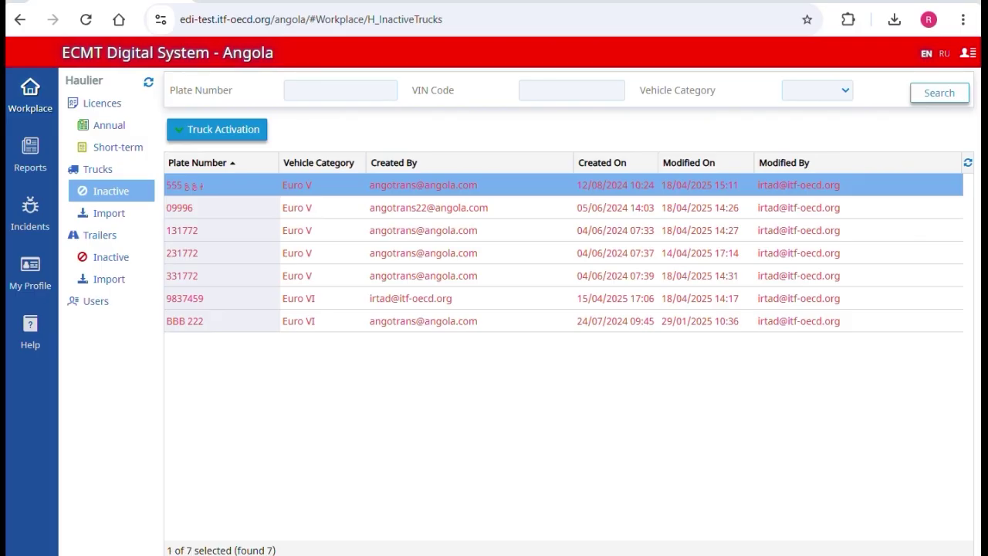
Step: Add trailer TH587 with VIN GHJF45673JHGF6702 and ownership type User, then save it
left_click(31, 95)
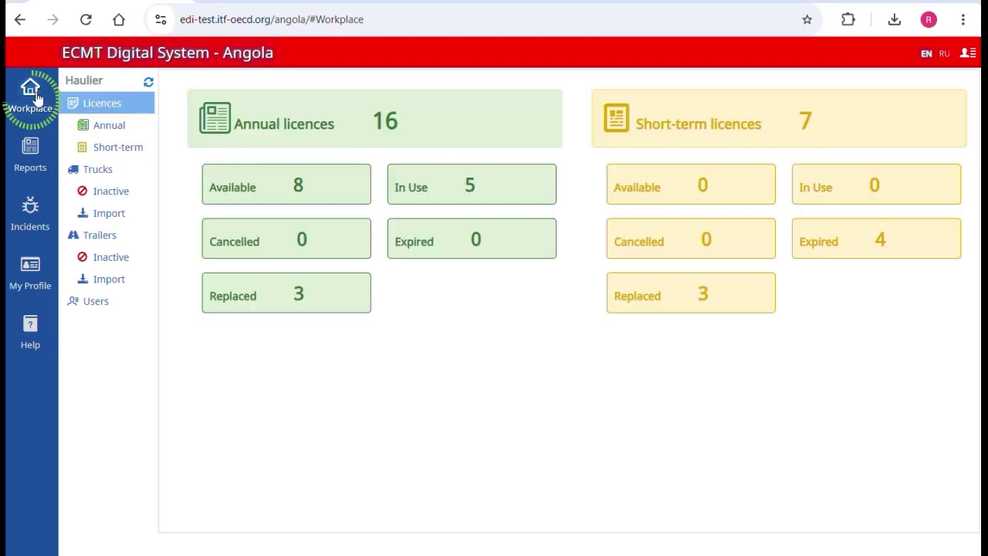
left_click(112, 238)
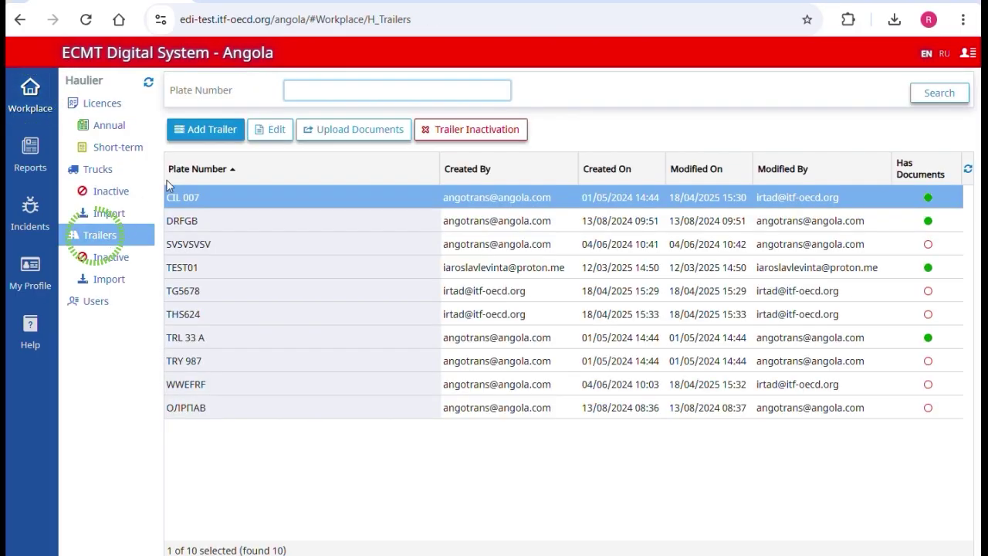
left_click(206, 131)
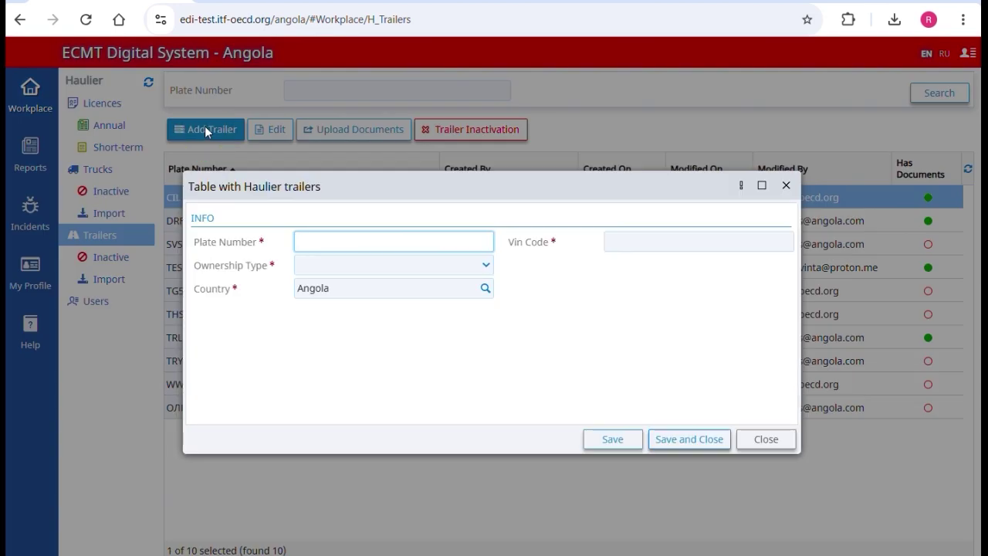
type("TH587")
key("Tab")
type("GHJF45673JHGF6702")
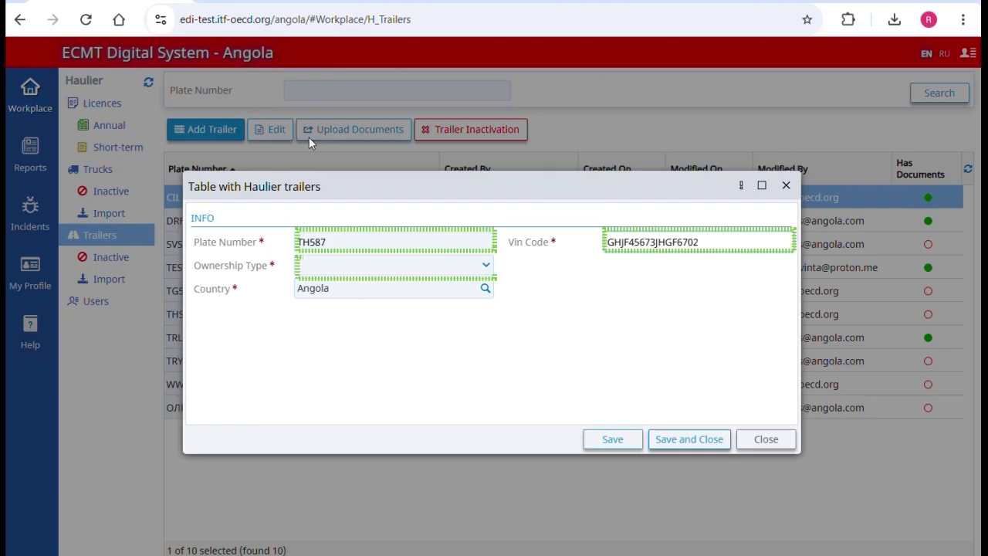
left_click(484, 268)
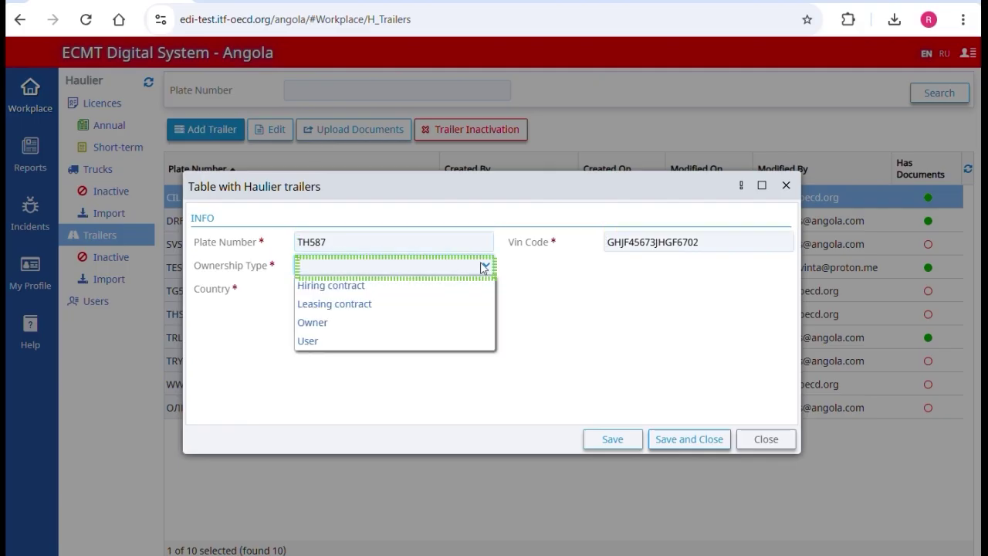
left_click(485, 340)
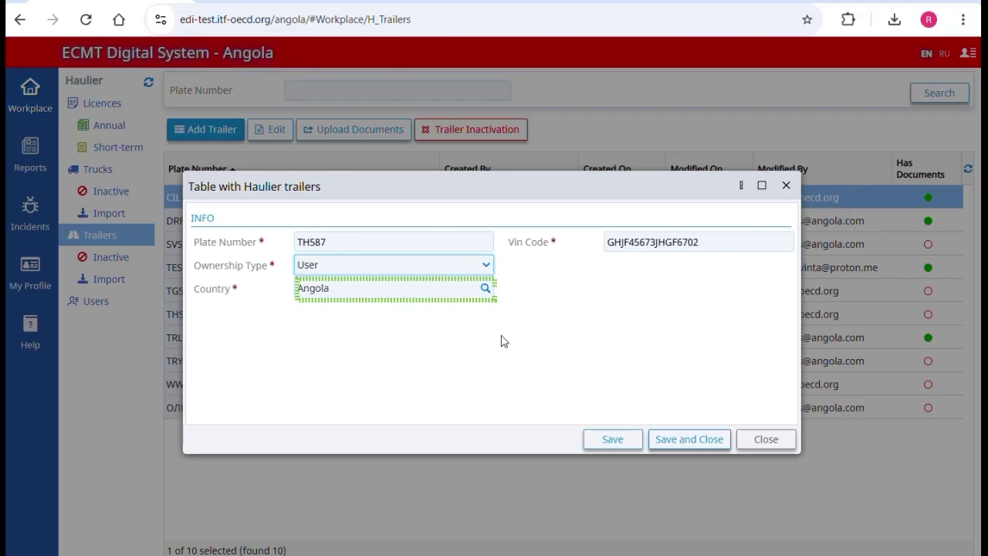
left_click(706, 438)
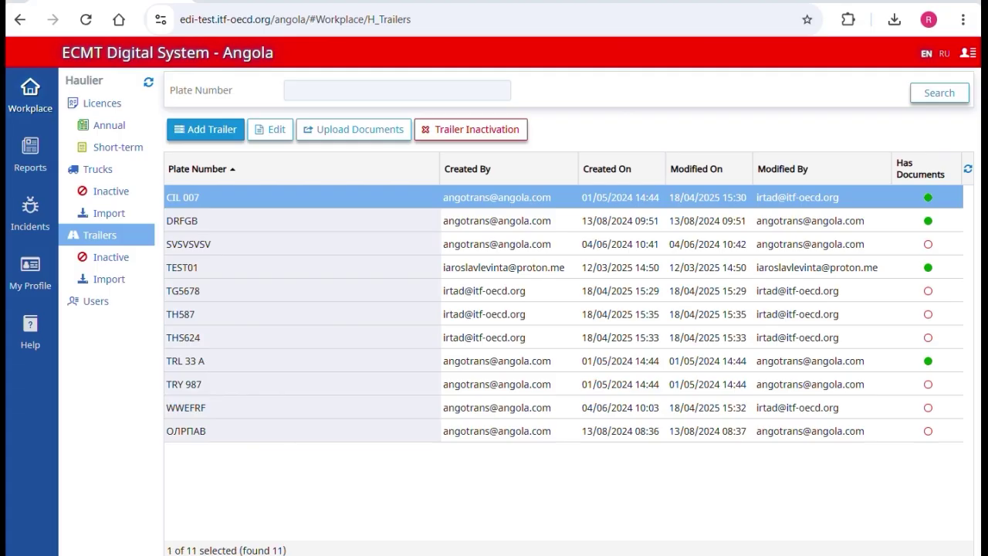
Step: Upload the roadworthiness and trailer safety certificate PDFs for trailer SVSVSVSV and save them
left_click(345, 251)
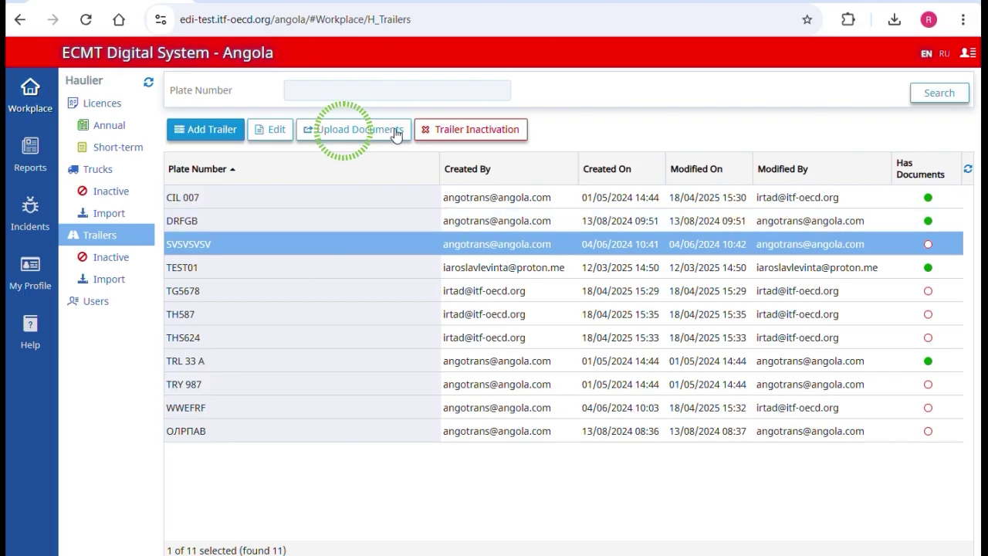
left_click(398, 138)
left_click(432, 305)
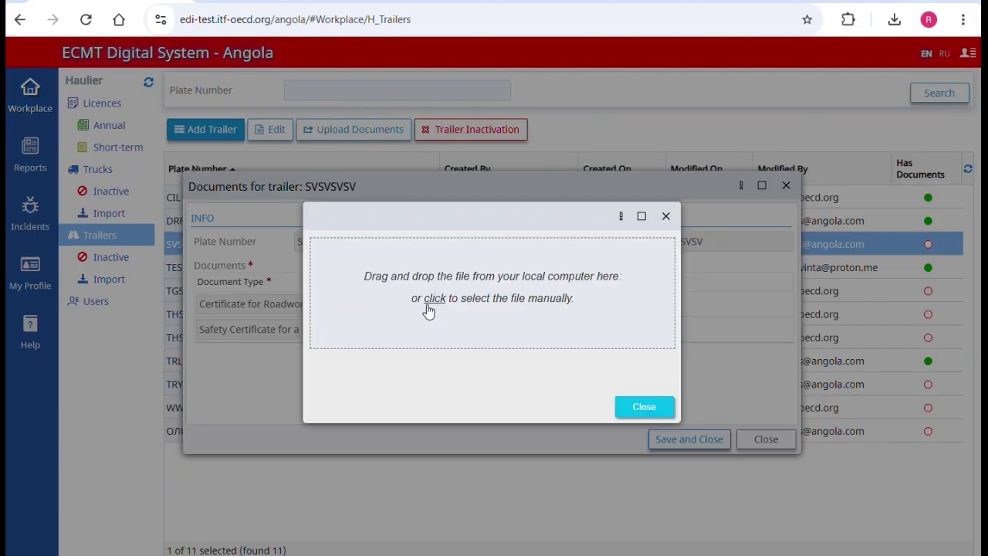
left_click(432, 301)
left_click_drag(494, 532, 504, 265)
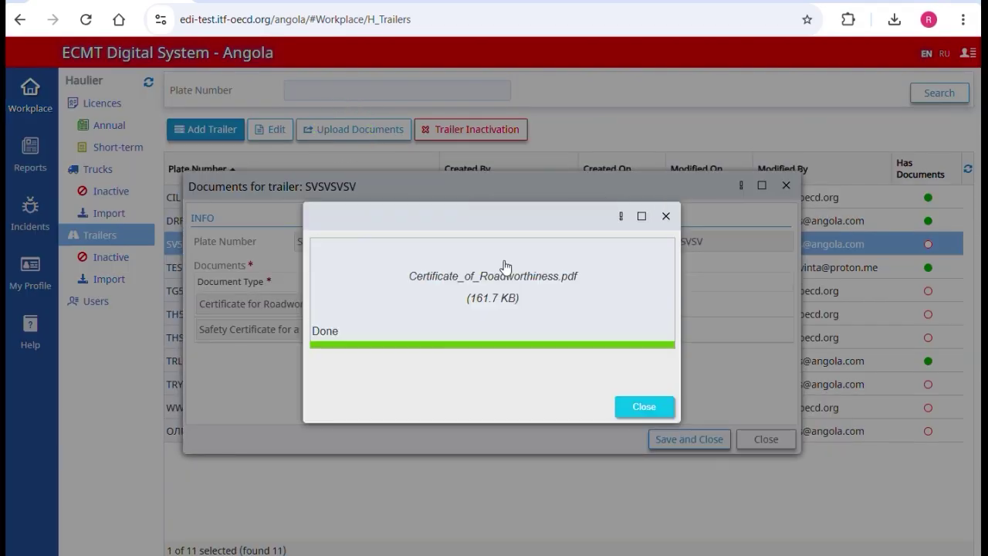
left_click(454, 331)
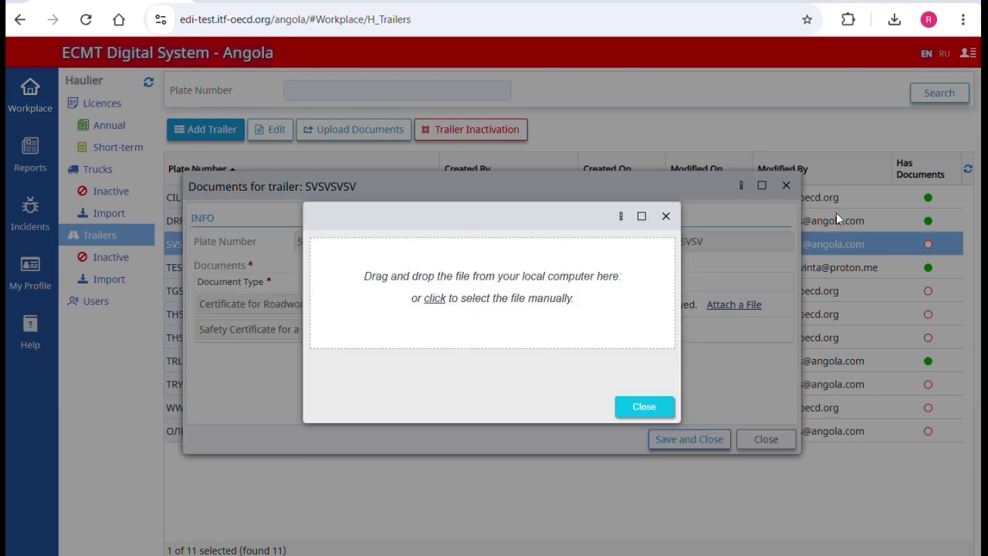
left_click_drag(493, 540, 519, 264)
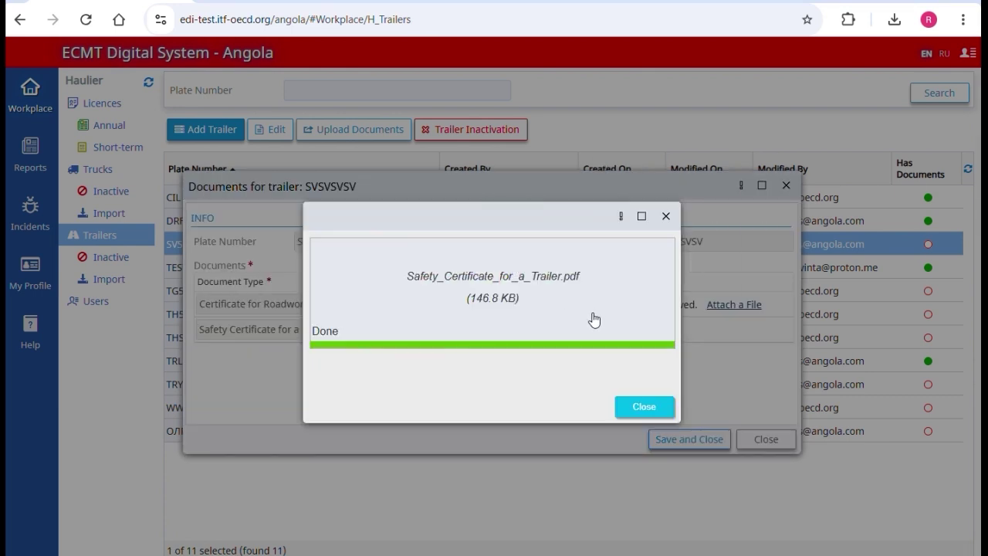
left_click(686, 439)
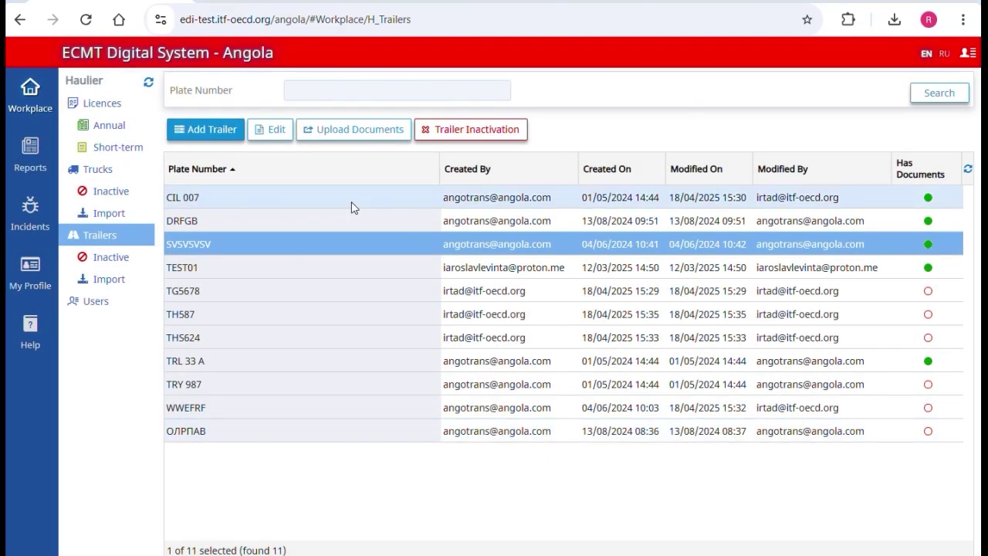
left_click(352, 207)
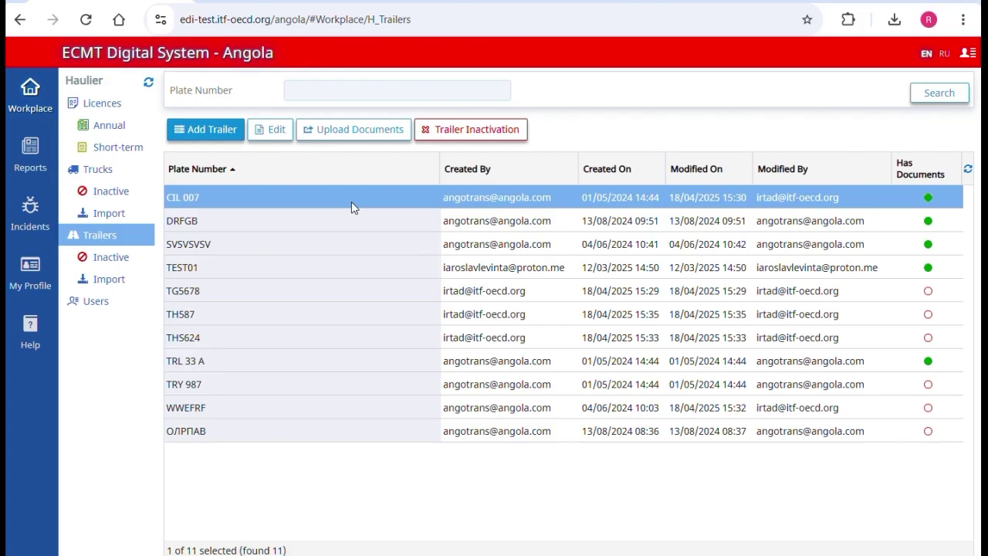
Step: Switch trailer CIL 007's ownership type to Leasing contract and save it
left_click(287, 129)
left_click(337, 267)
left_click(332, 302)
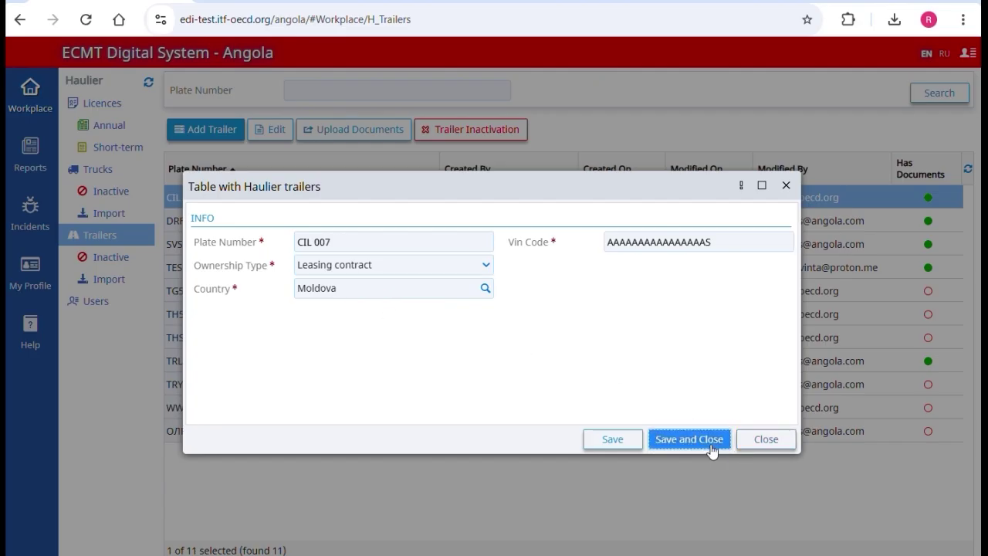
left_click(708, 441)
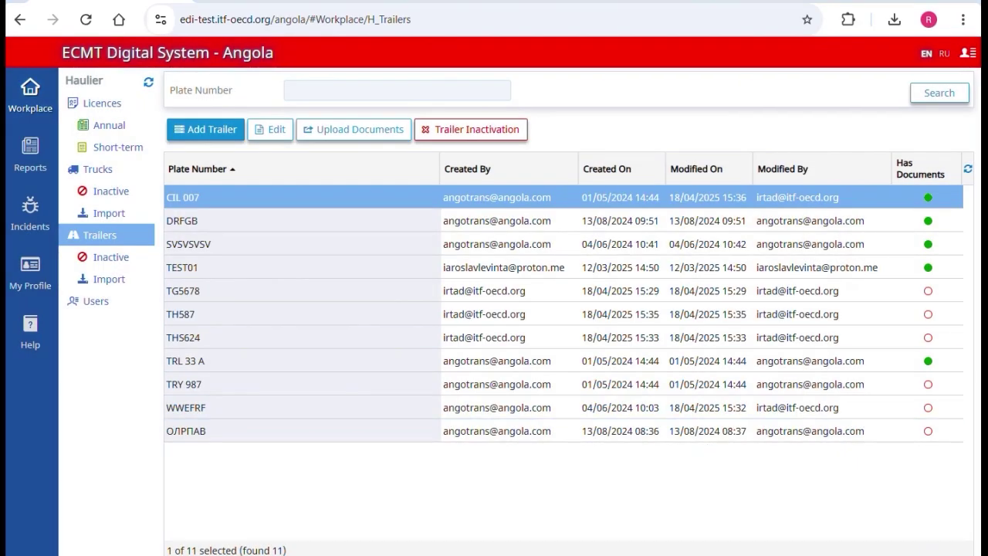
Step: Upload the roadworthiness and safety certificate PDFs for trailer TG5678 and save them
left_click(253, 290)
left_click(324, 127)
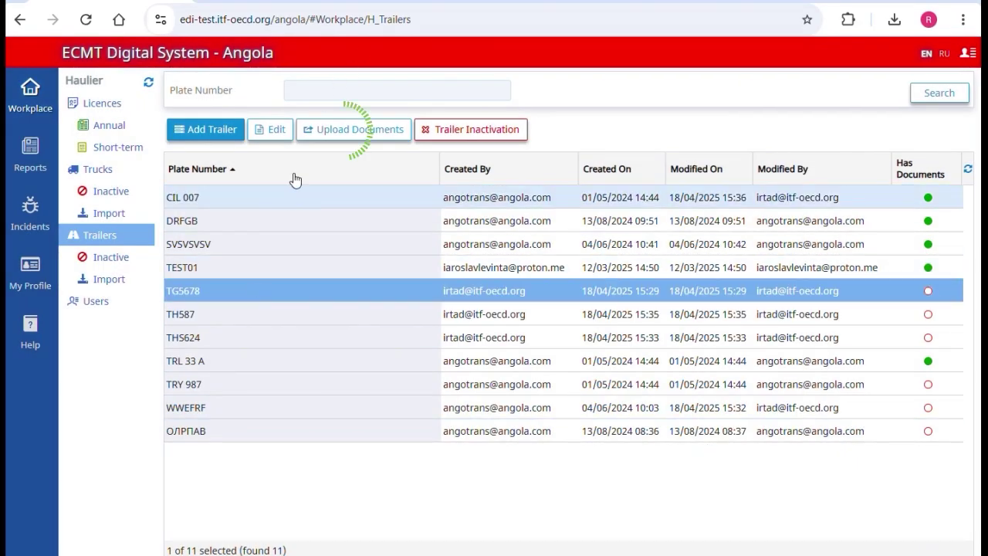
left_click(441, 306)
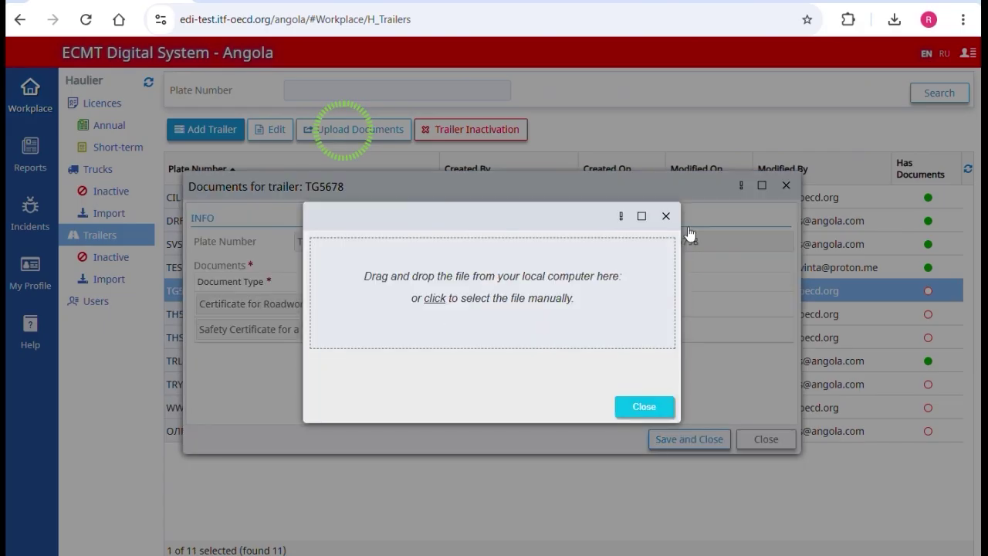
left_click_drag(987, 286, 515, 286)
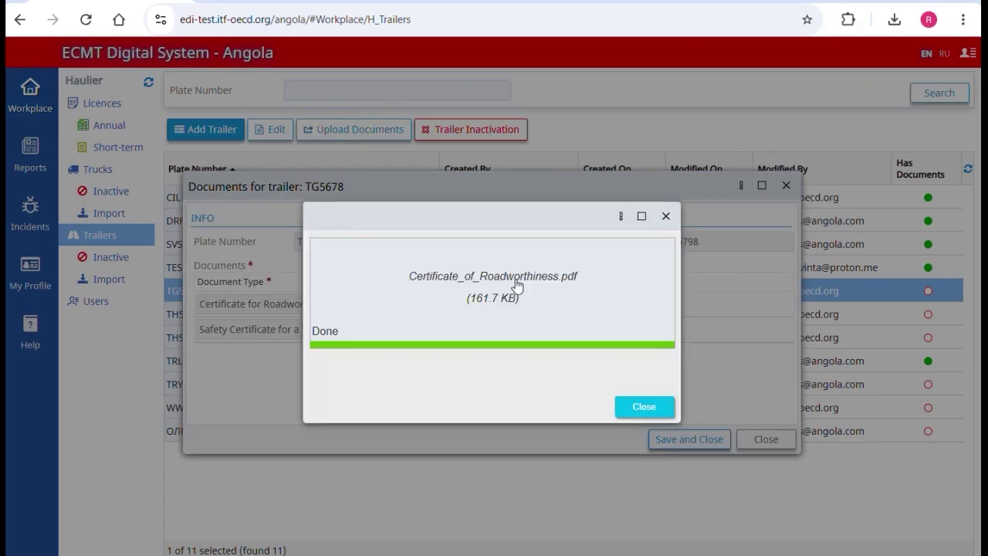
left_click(437, 332)
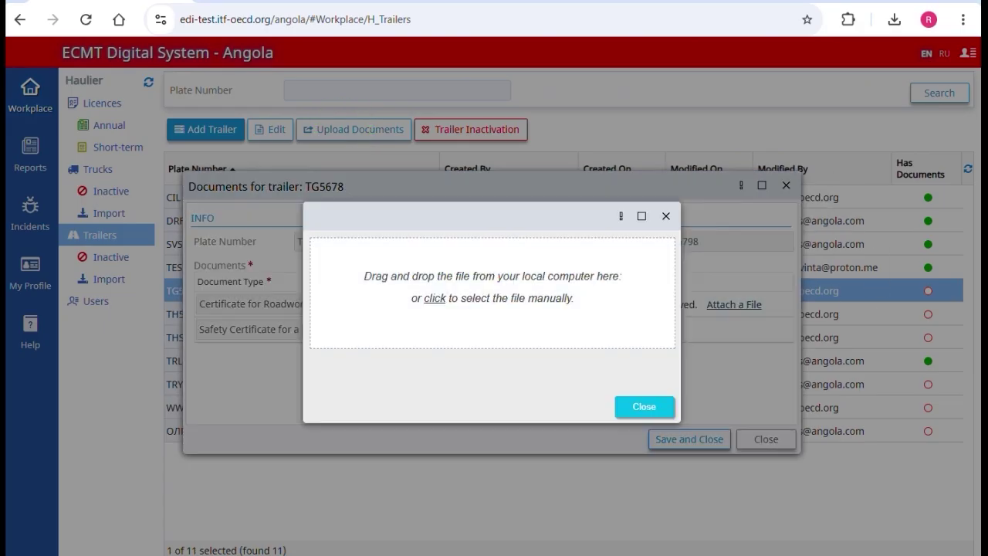
left_click_drag(987, 270, 524, 269)
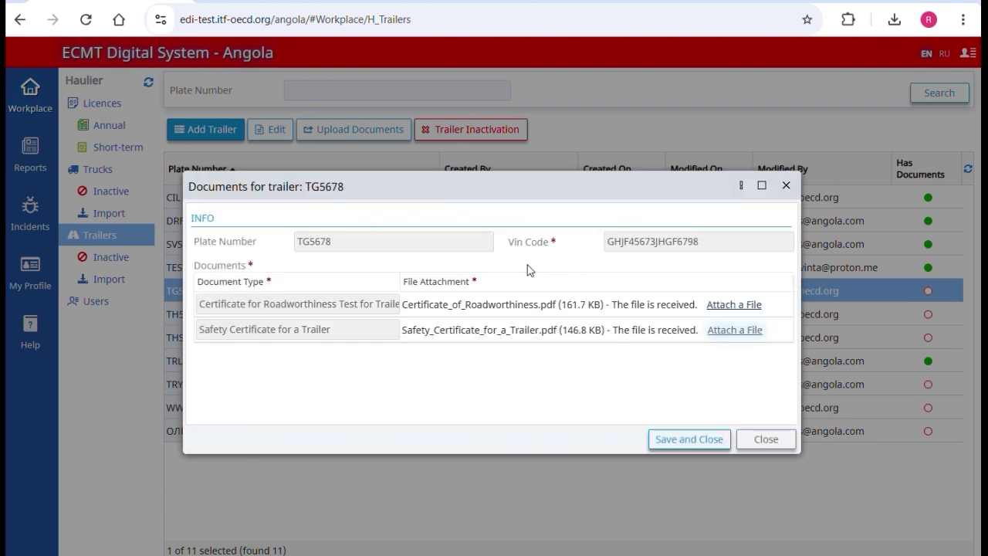
left_click(683, 433)
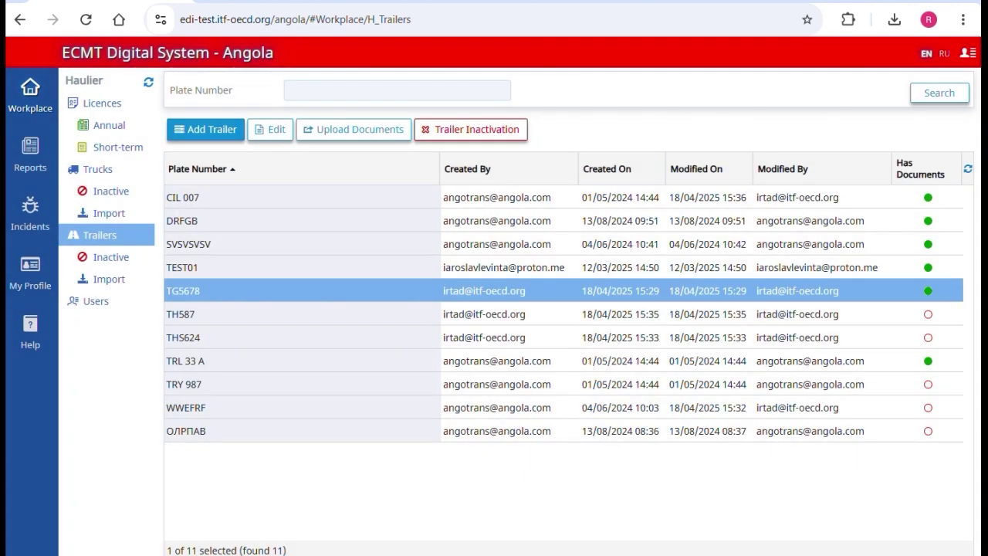
Step: Inactivate trailer CIL 007 with the reason 'contract closed'
left_click(474, 200)
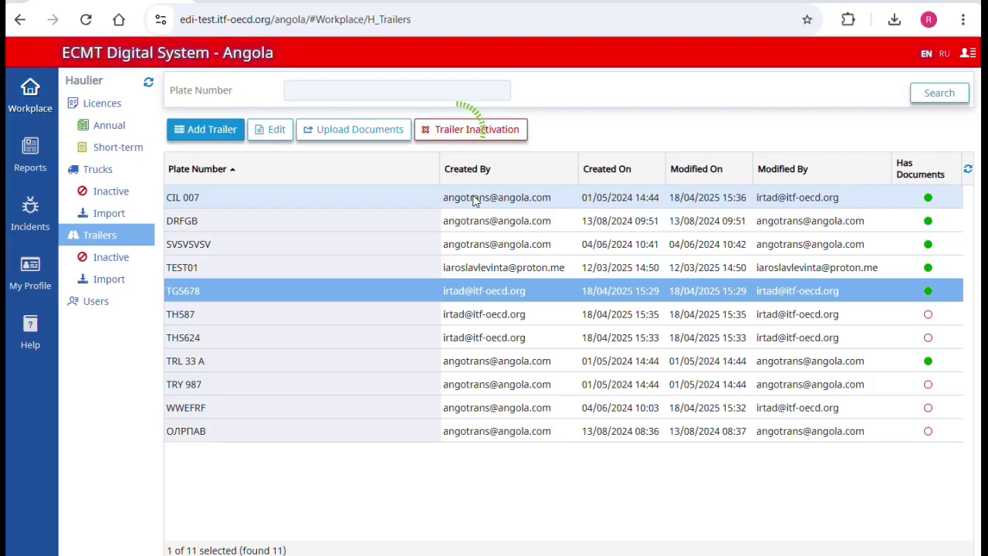
left_click(466, 129)
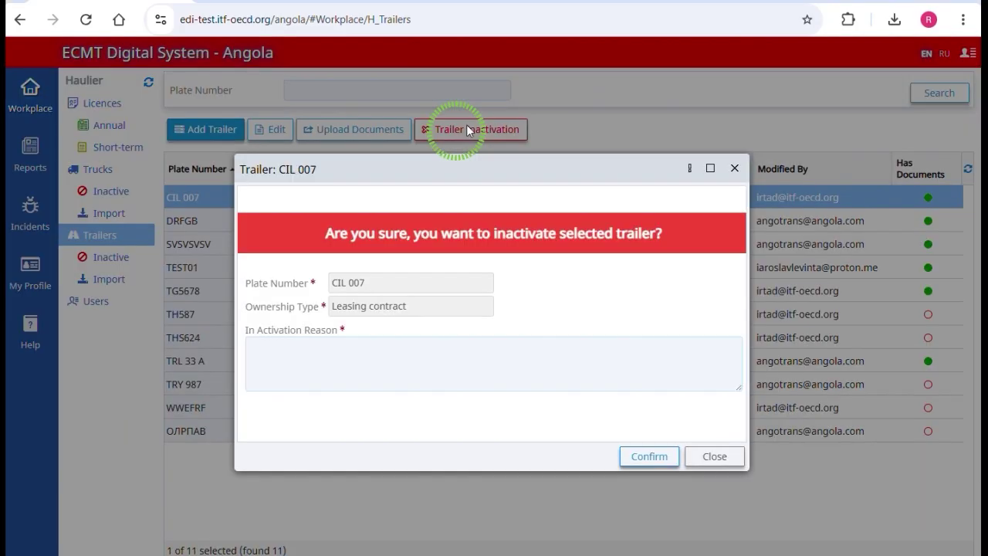
left_click(369, 374)
type("contract closed")
left_click(632, 456)
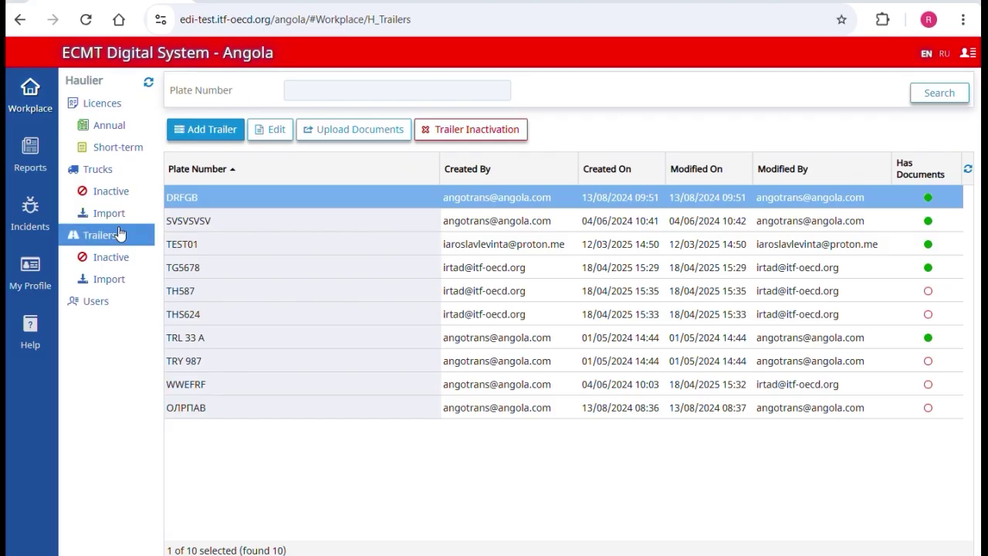
Step: Download the trailers import template, check its THS624 row in Excel, then close it
left_click(105, 278)
left_click(202, 89)
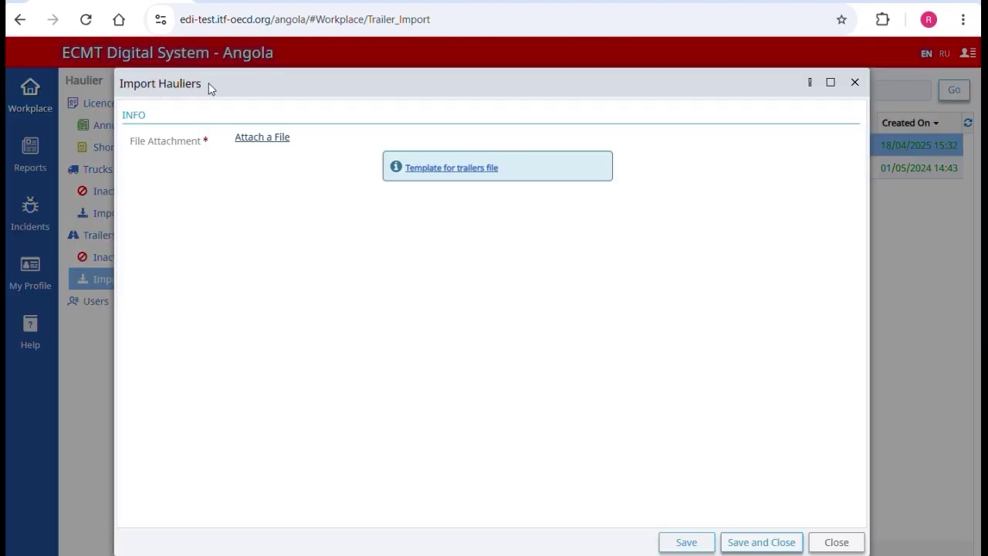
left_click(472, 176)
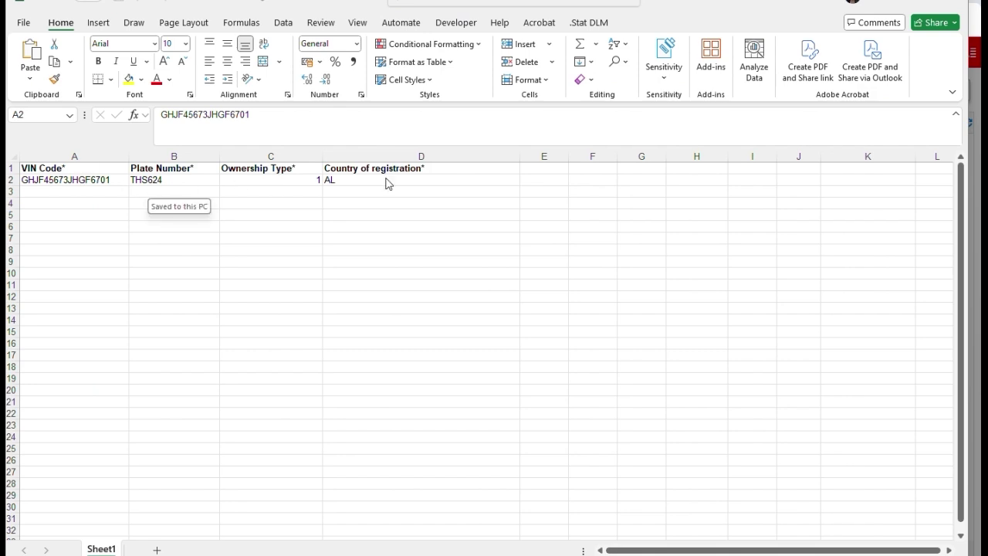
left_click(956, 3)
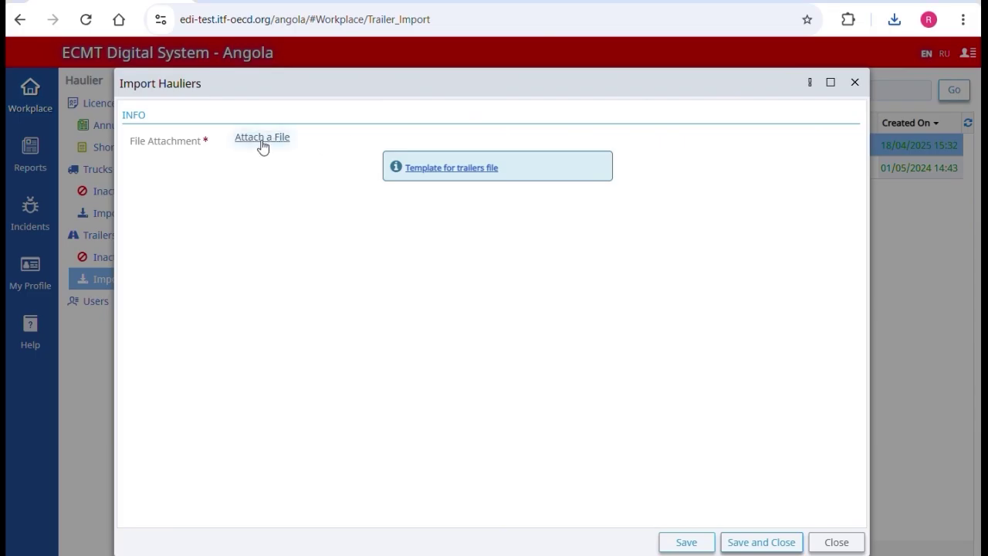
Step: Attach Trailers.xlsx as a new trailer import and save it
left_click(262, 139)
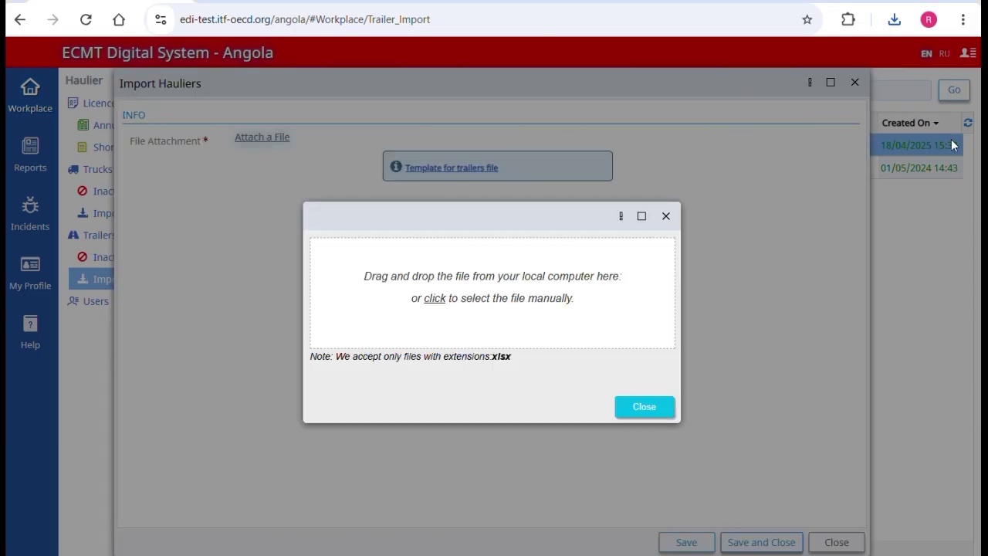
left_click_drag(904, 183, 480, 260)
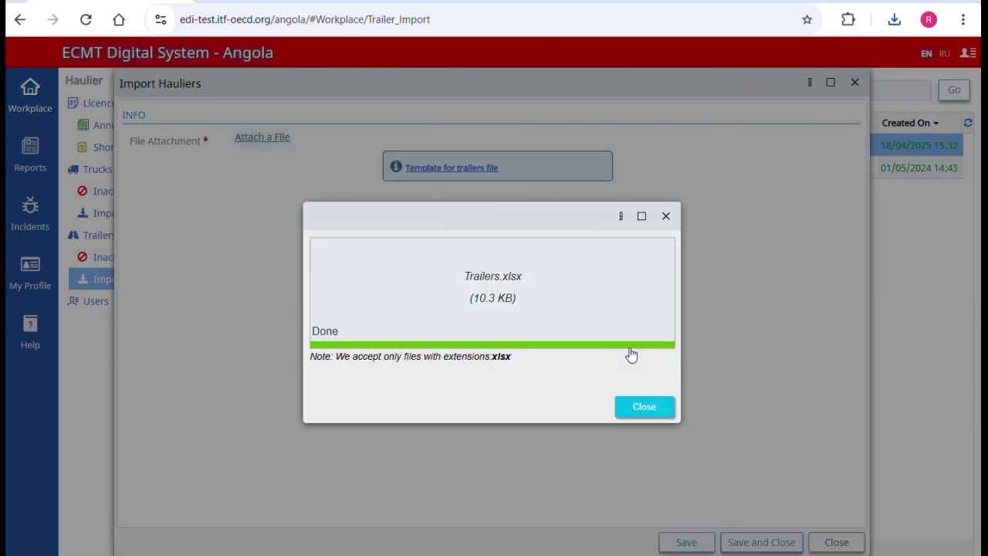
left_click(746, 542)
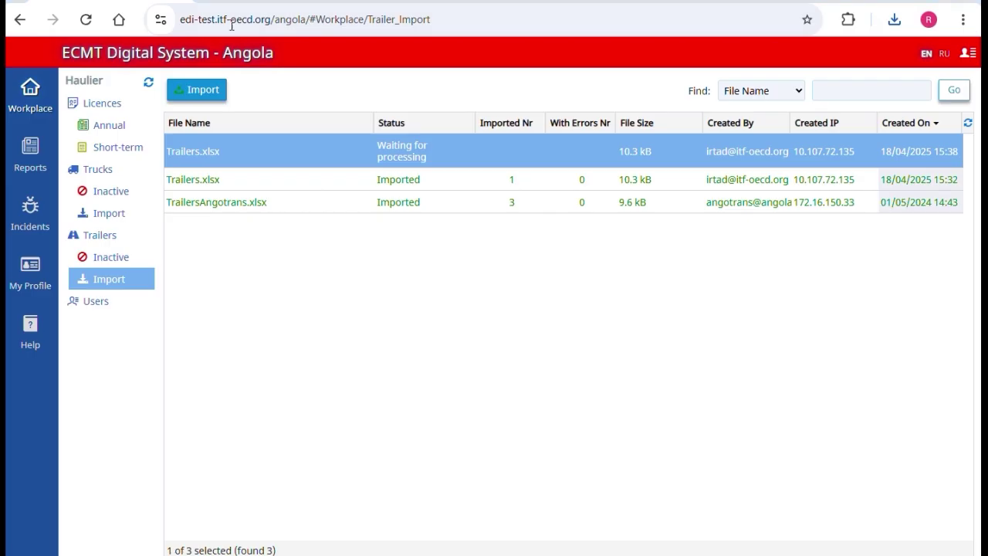
left_click(114, 256)
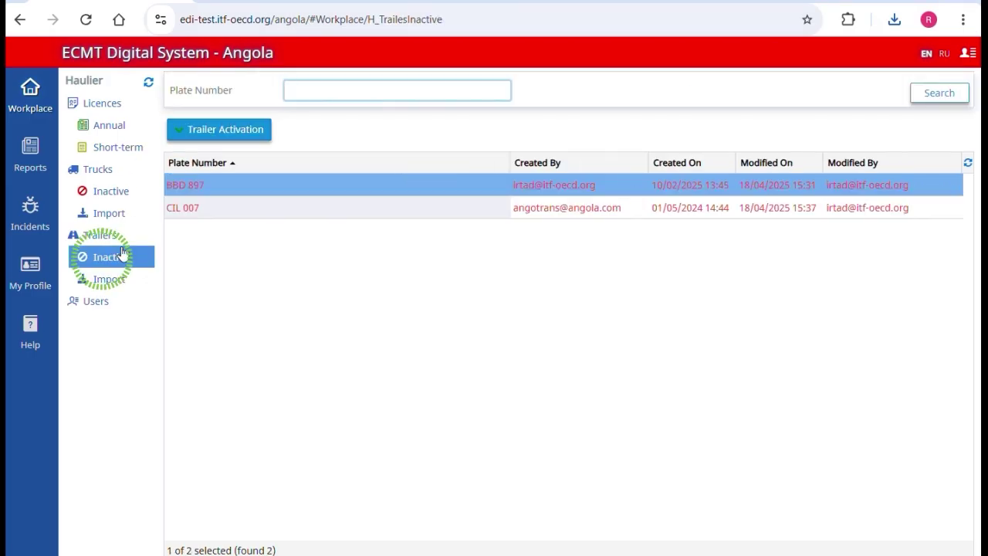
Step: Reactivate inactive trailer CIL 007 with the reason 'new contract'
left_click(203, 208)
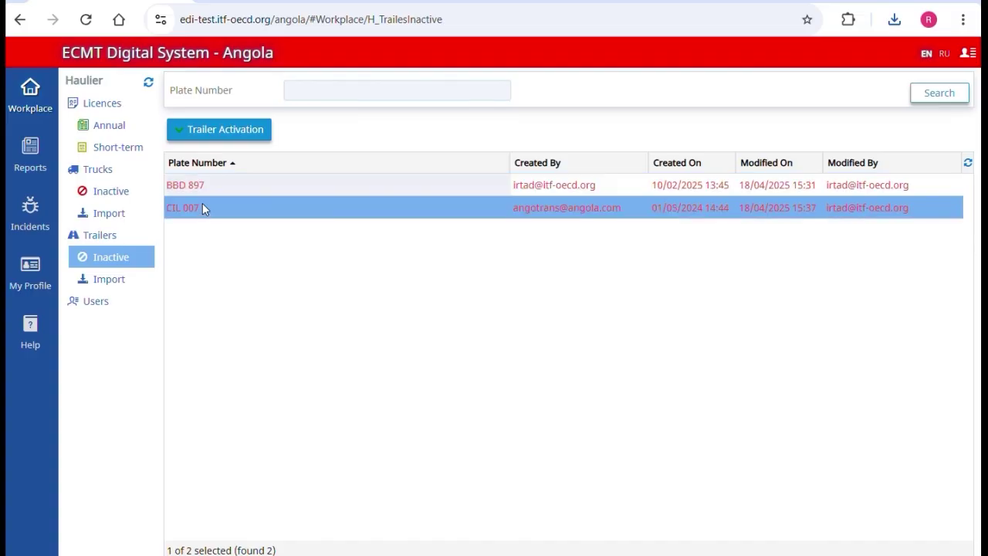
left_click(199, 131)
left_click(299, 348)
type("new contract")
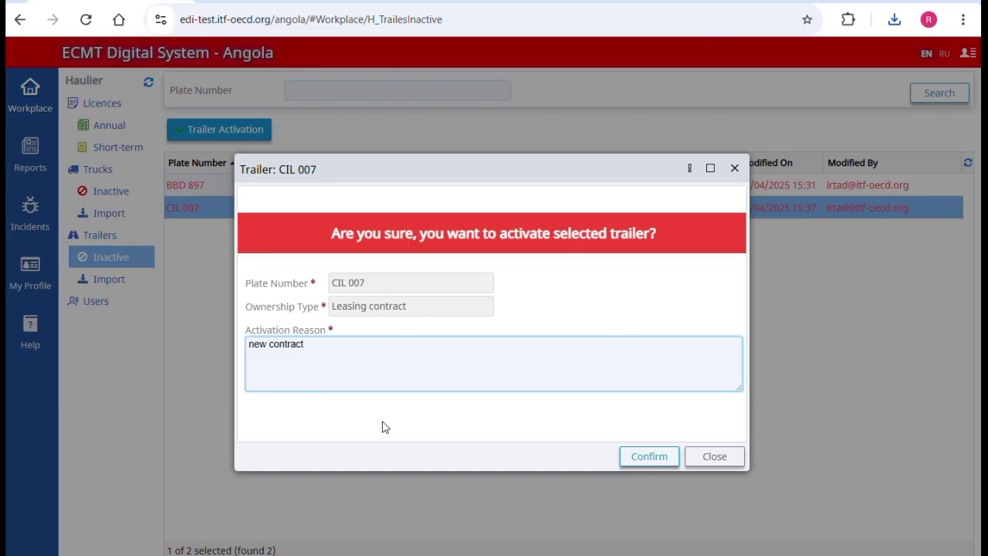
left_click(646, 456)
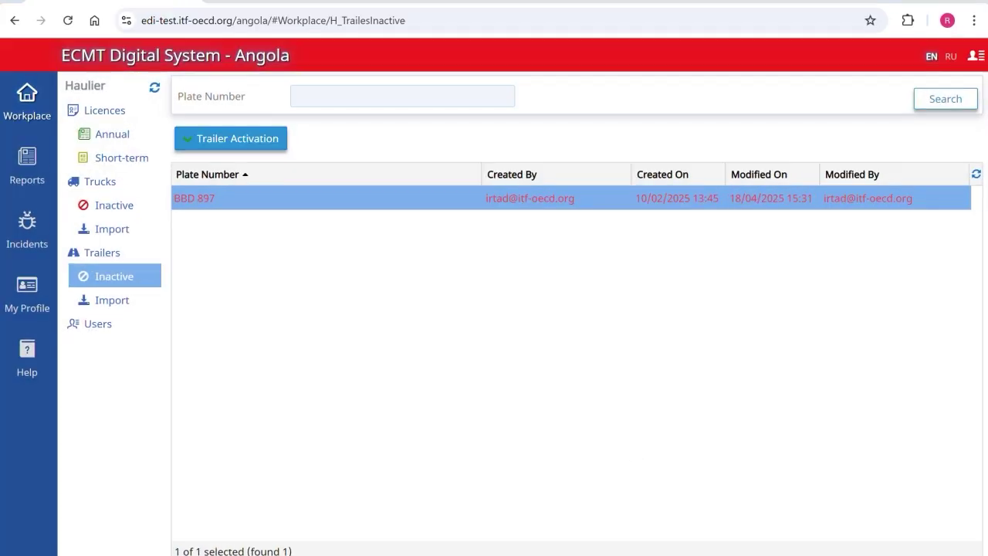
Step: Search the annual licences and open licence AG00016's trip logbook
left_click(26, 99)
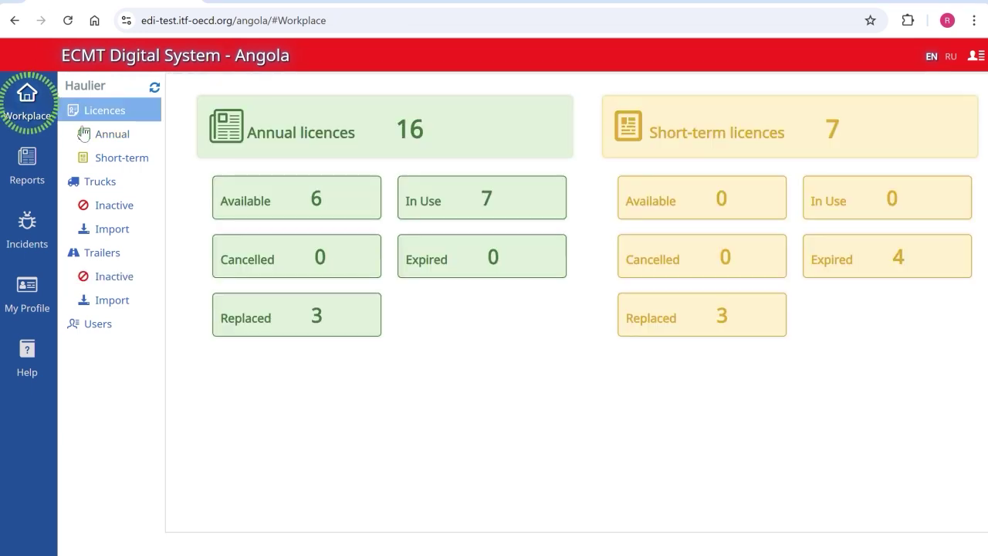
left_click(107, 135)
left_click(924, 114)
double_click(495, 480)
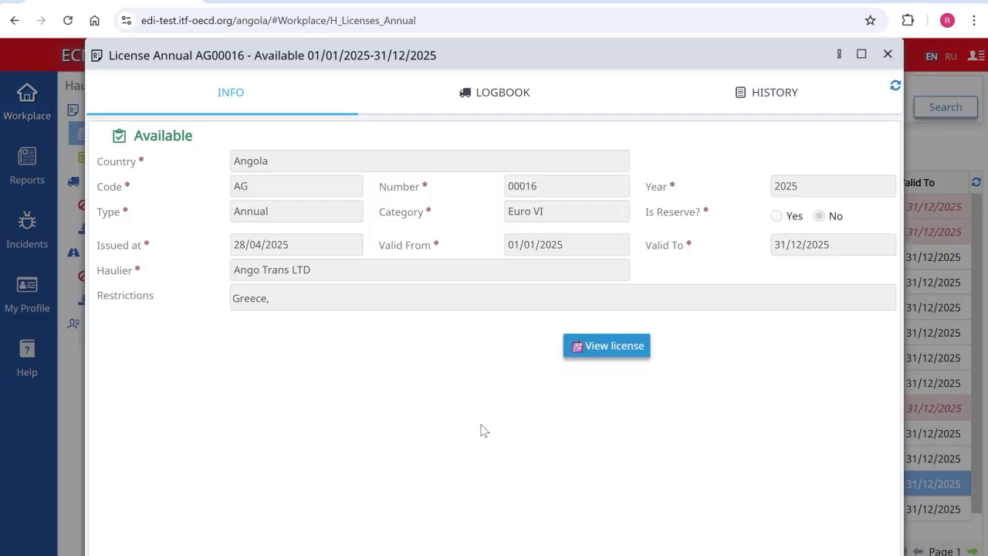
left_click(483, 104)
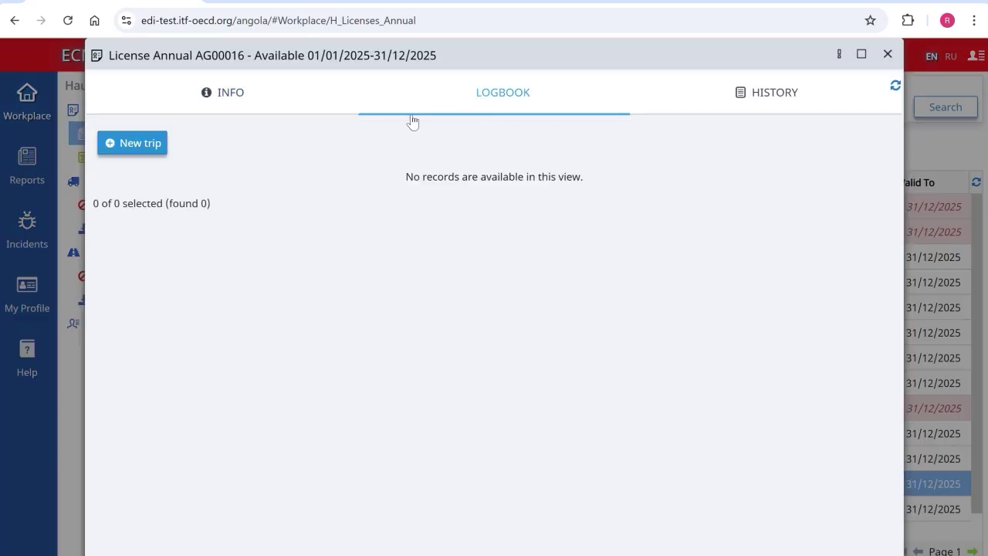
Step: Start a new trip and assign a driver from the Driver lookup
left_click(139, 145)
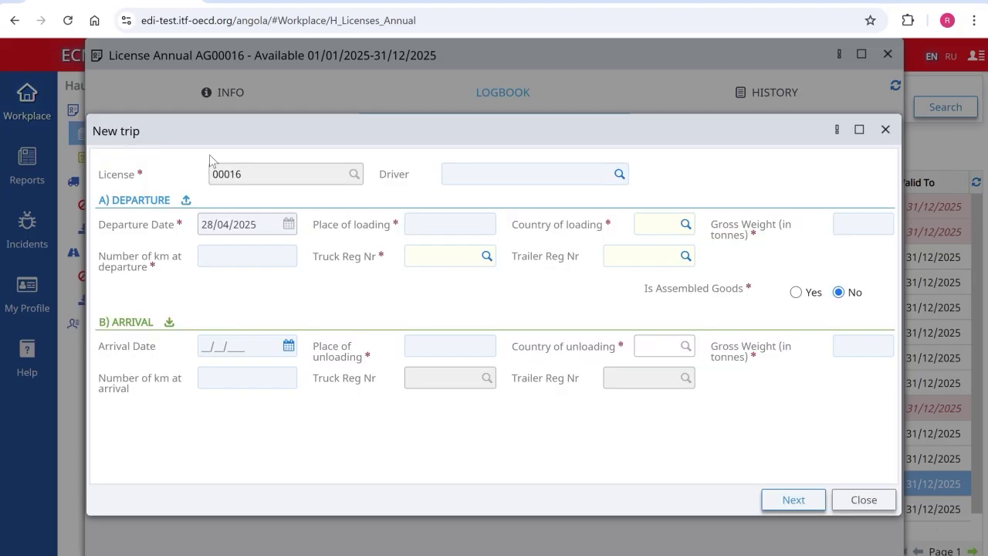
left_click(623, 178)
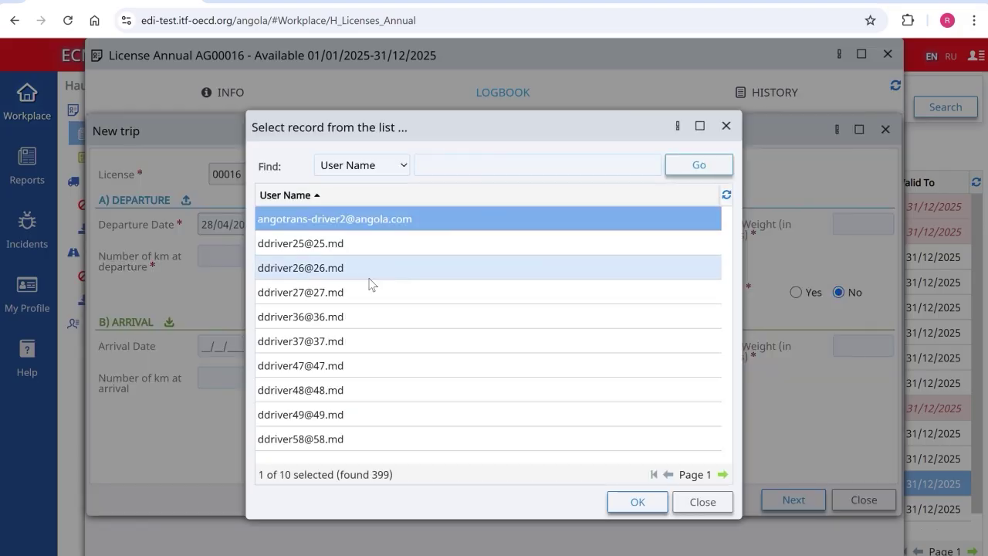
left_click(314, 347)
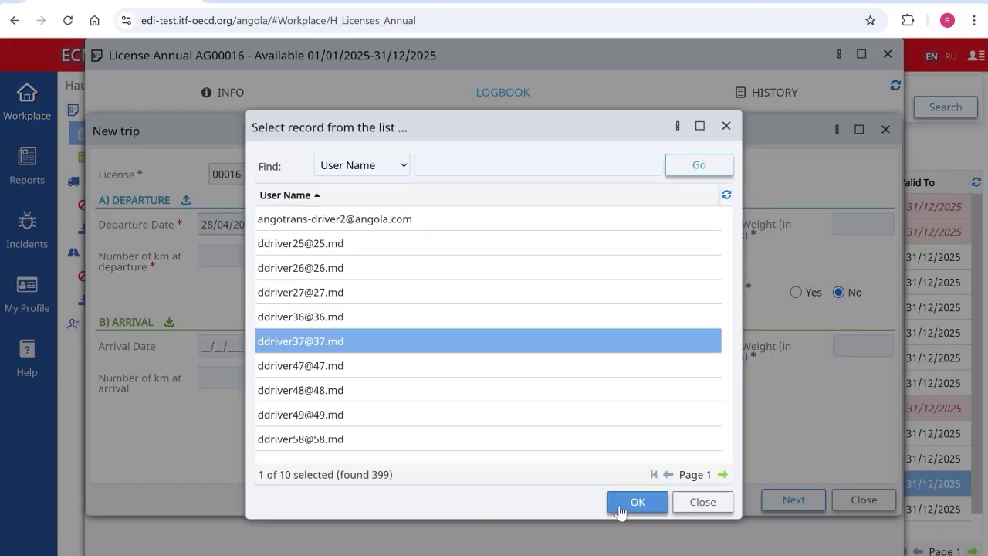
left_click(625, 505)
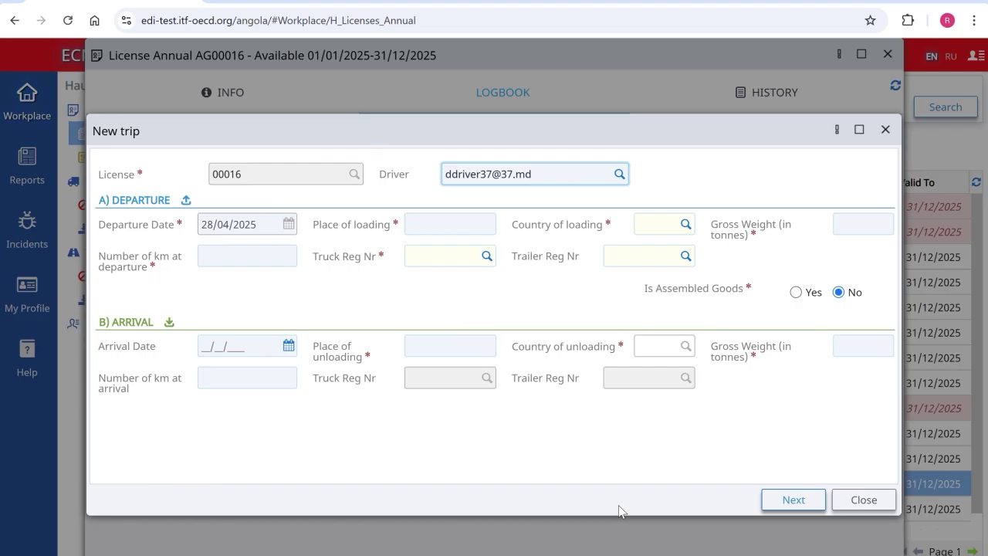
left_click(427, 223)
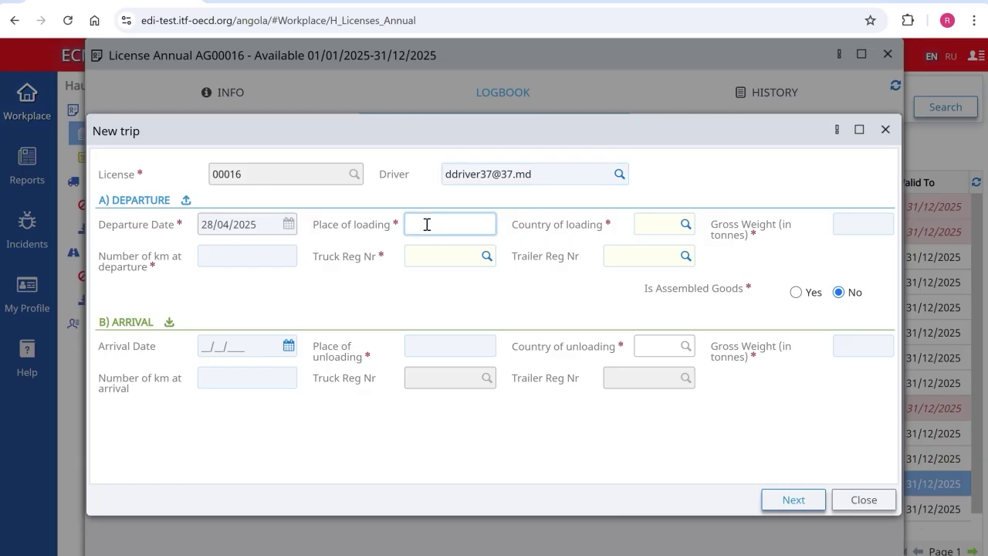
Step: Enter Paris (F) as the loading place with gross weight 12.4 and the km reading
type("Paris")
key("Tab")
type("F")
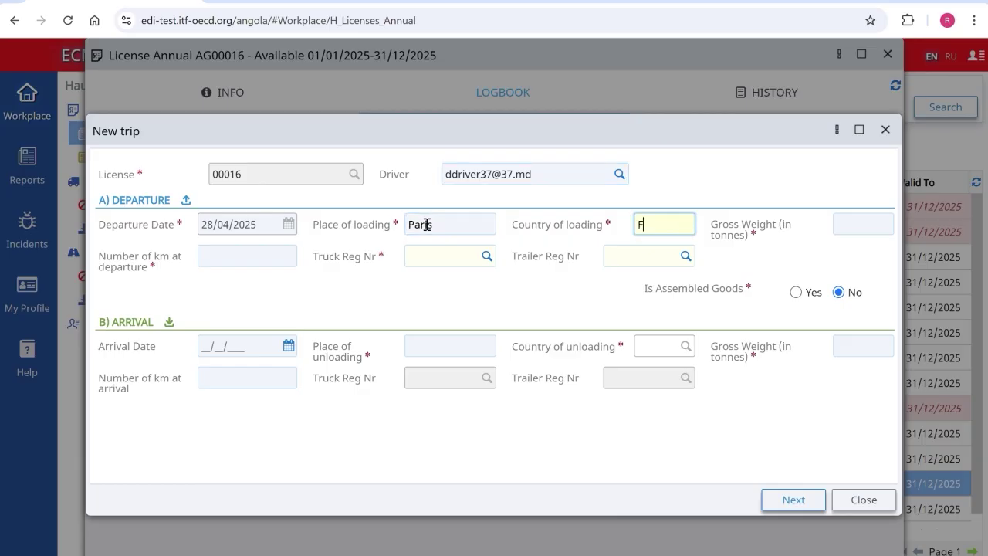
left_click(644, 245)
key("Tab")
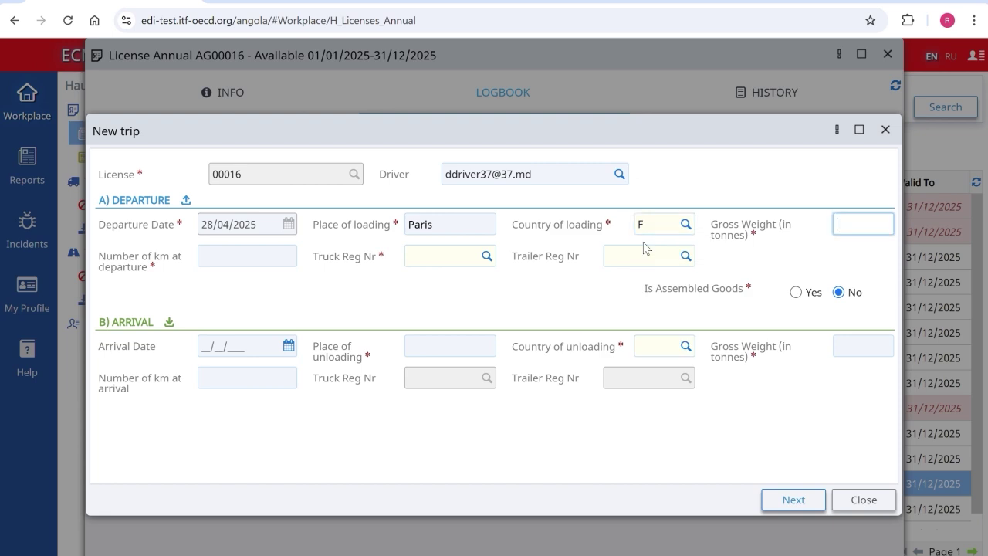
type("12.4")
type("45")
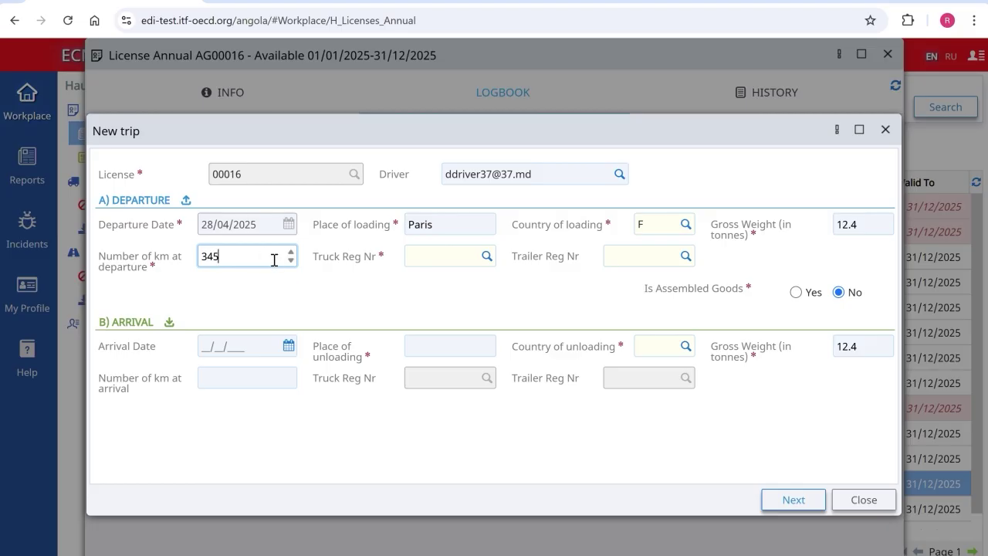
Step: Choose the truck from the list, set Milan (I) as the unloading place, and submit
left_click(486, 257)
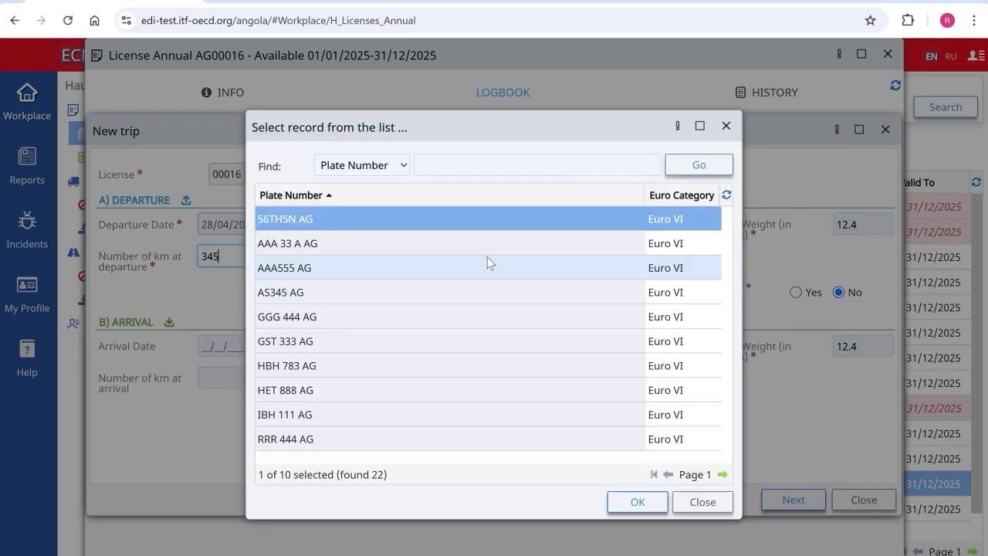
double_click(397, 213)
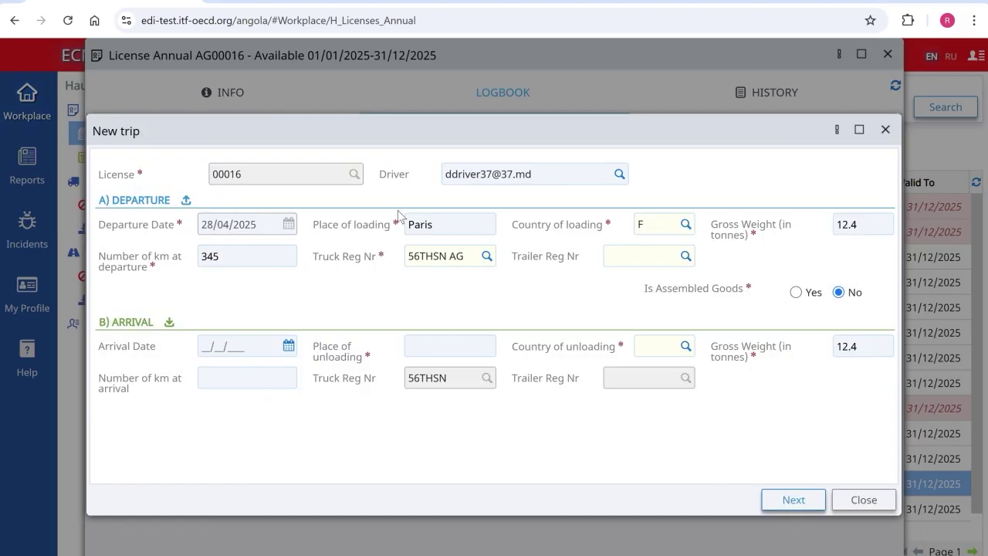
left_click(434, 350)
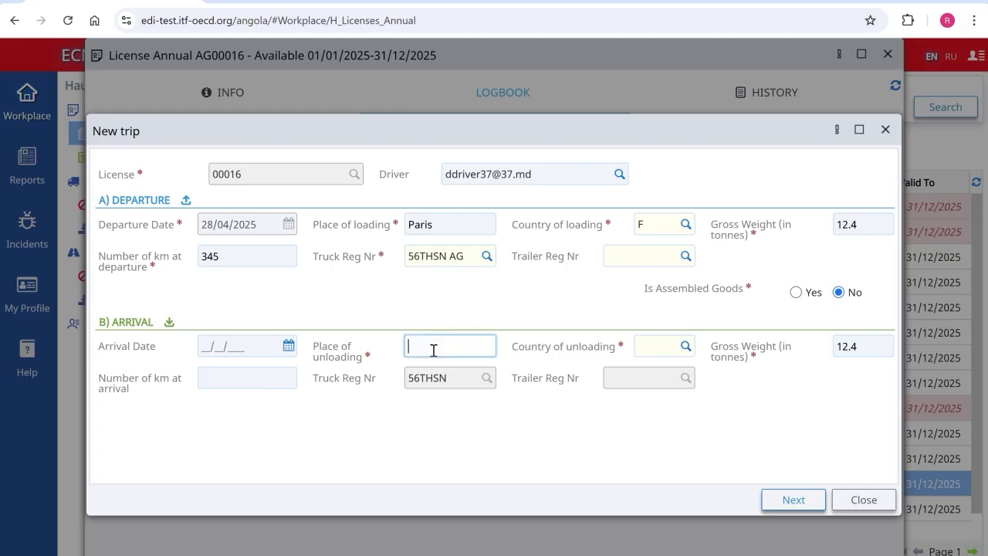
type("Milan")
key("Tab")
type("I")
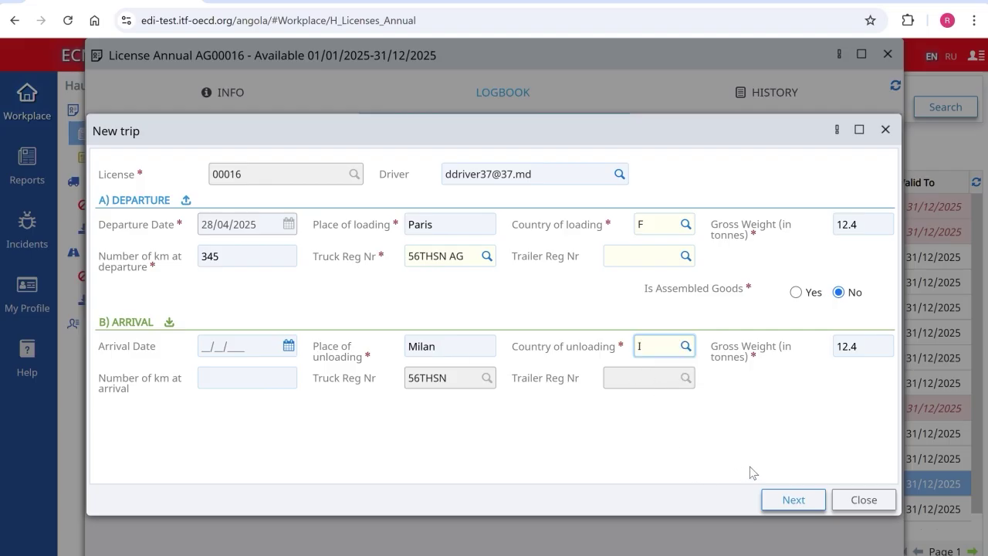
left_click(786, 500)
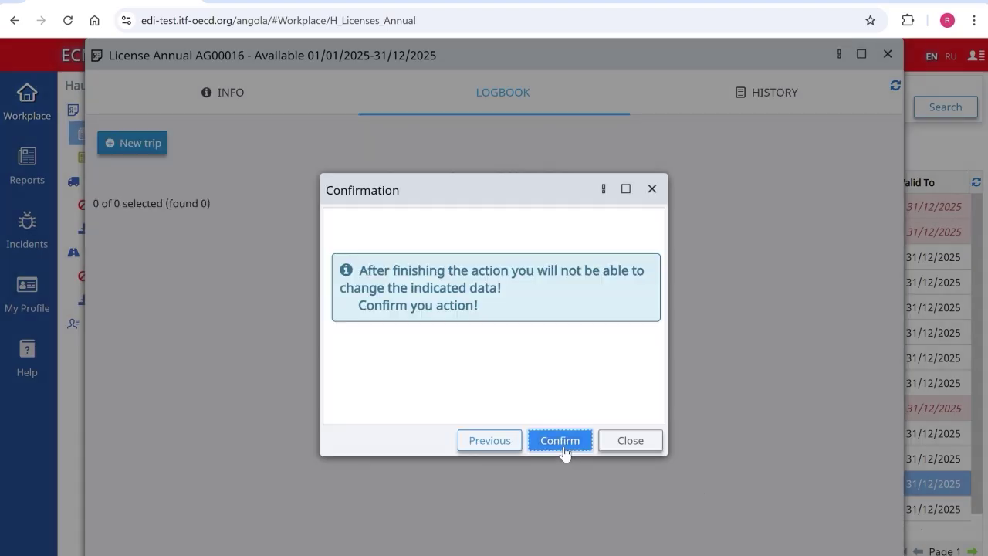
Step: Confirm the trip activation, then view and close the last printed logbook document on INFO
left_click(563, 448)
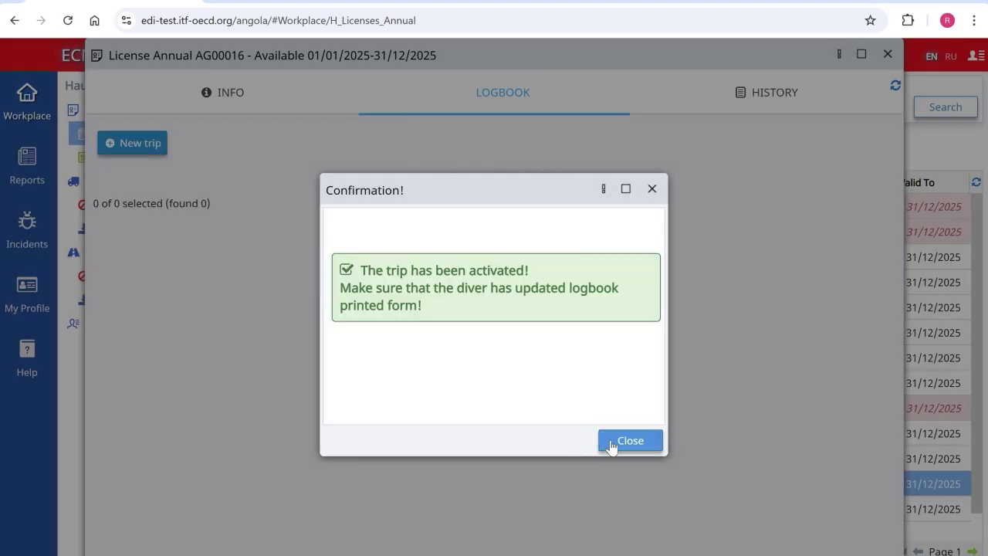
left_click(604, 443)
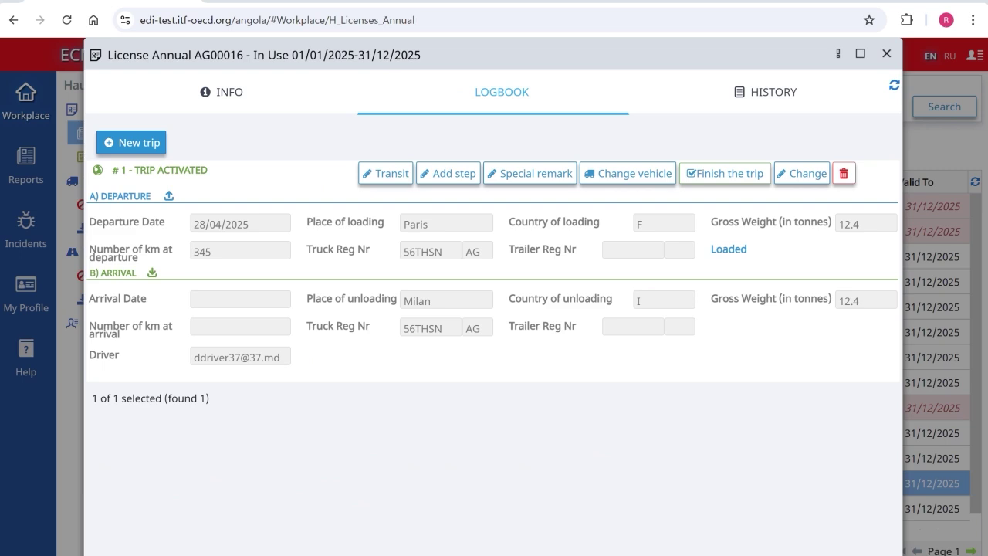
left_click(229, 91)
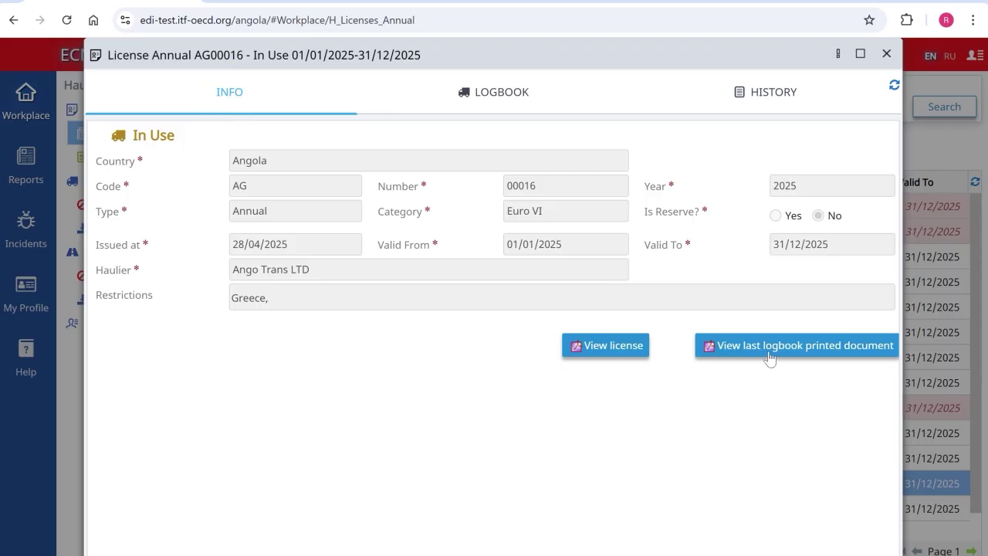
left_click(766, 350)
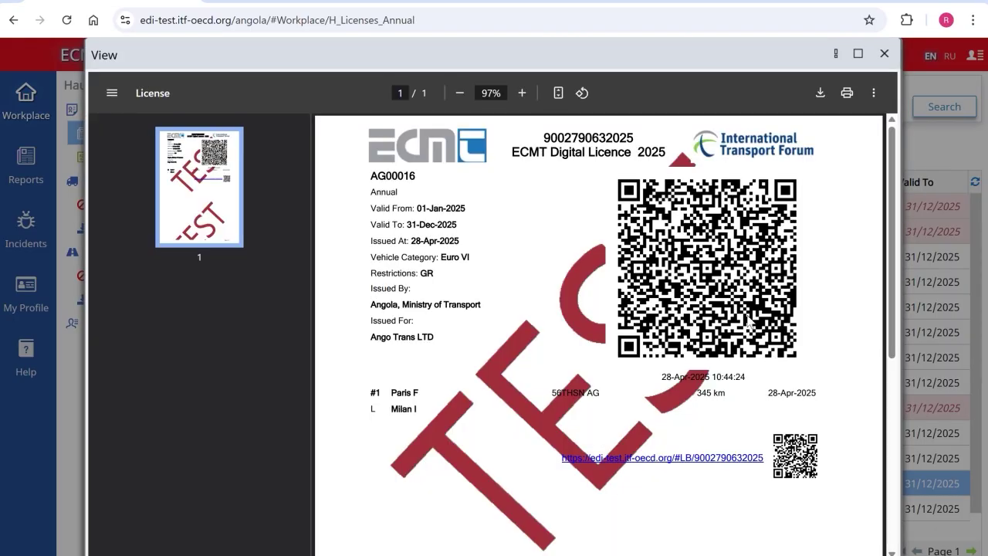
key("Escape")
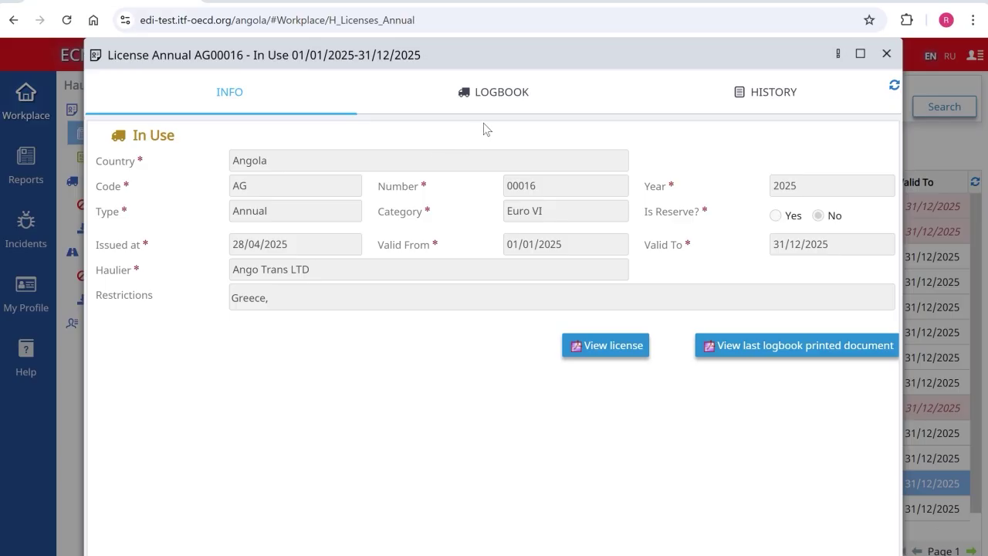
Step: Add a Ventimiglia (I) transit point at 430 km to trip #1's logbook
left_click(501, 93)
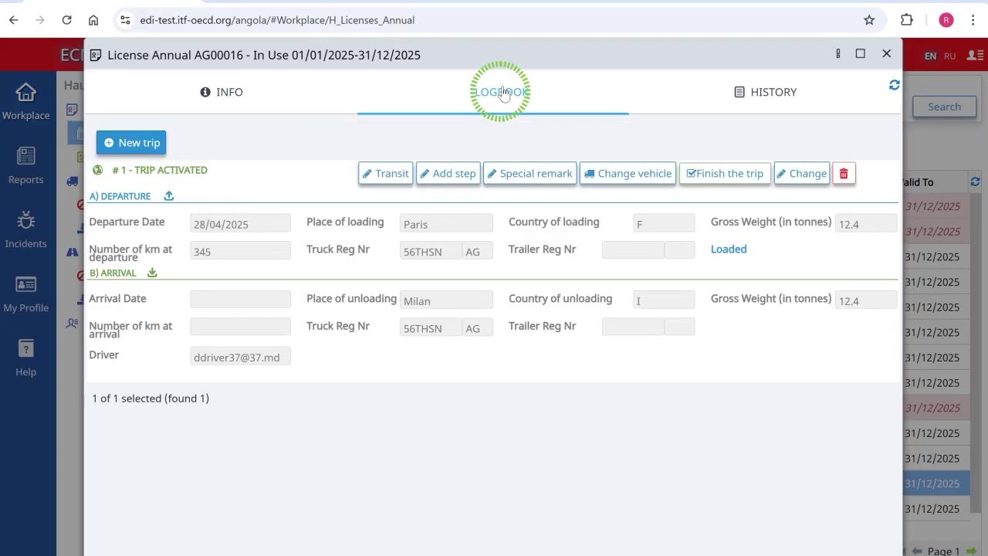
left_click(386, 184)
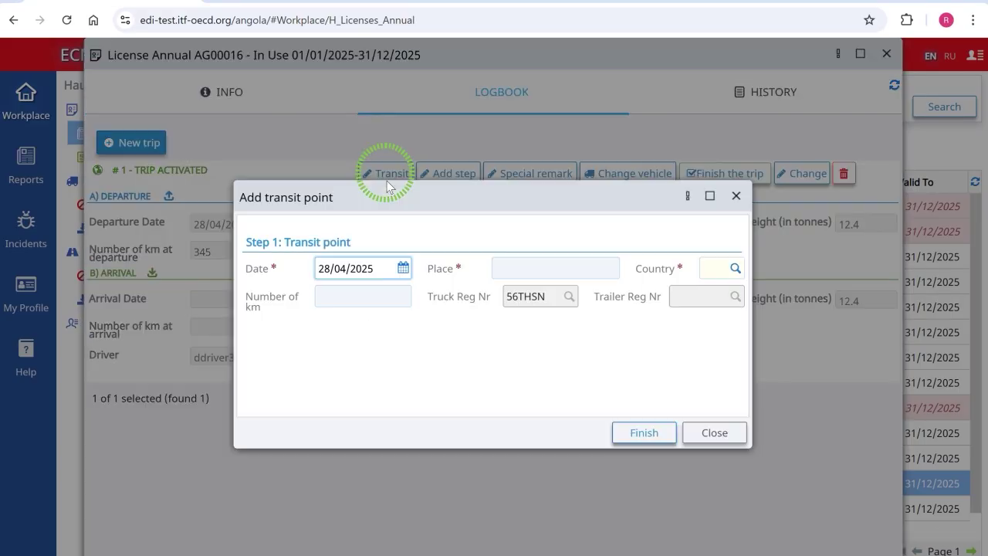
left_click(524, 272)
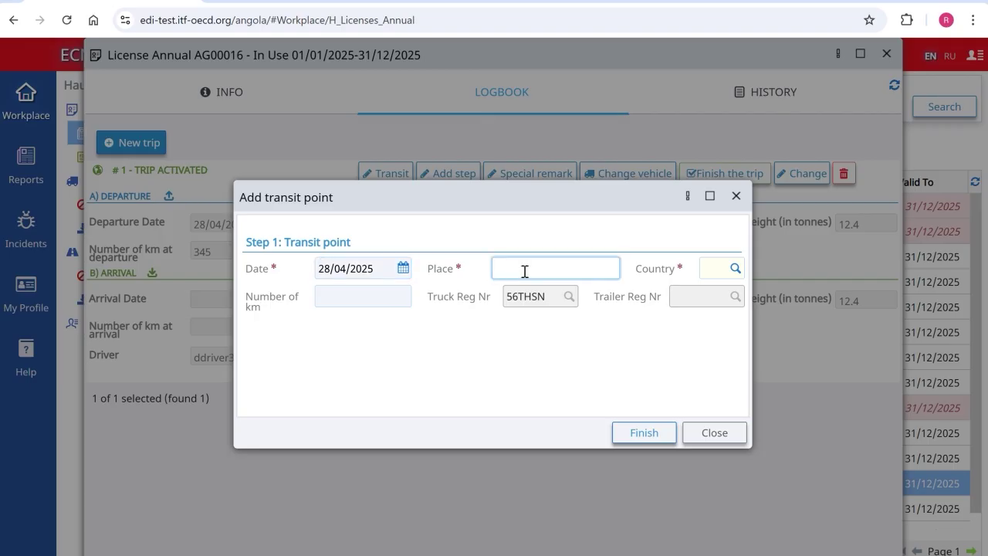
type("Ventimiglia")
key("Tab")
type("I")
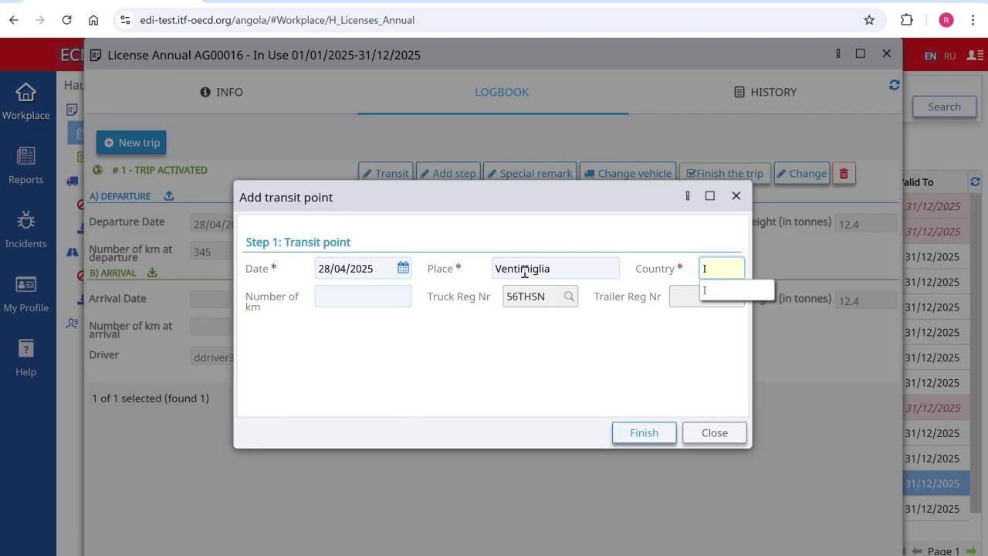
left_click(377, 293)
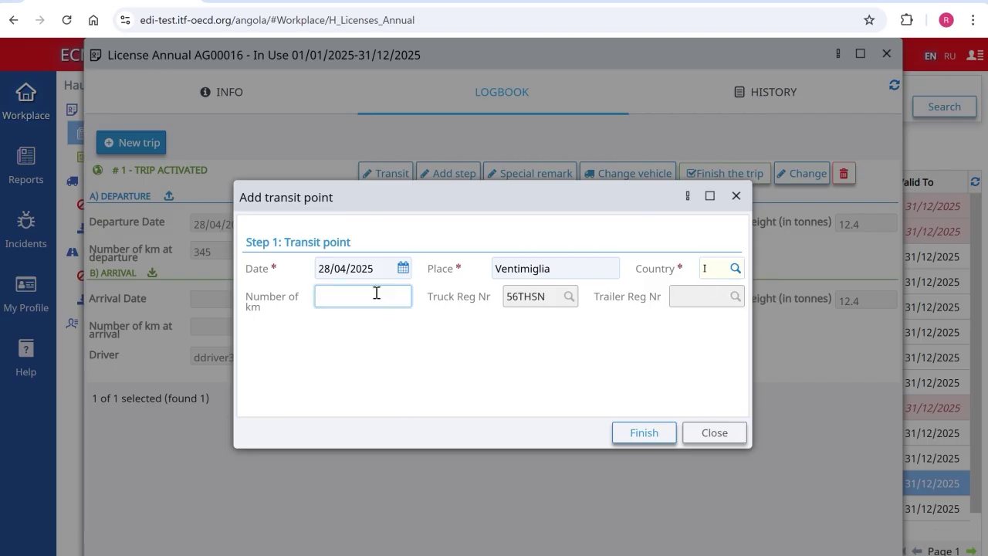
type("430")
left_click(642, 432)
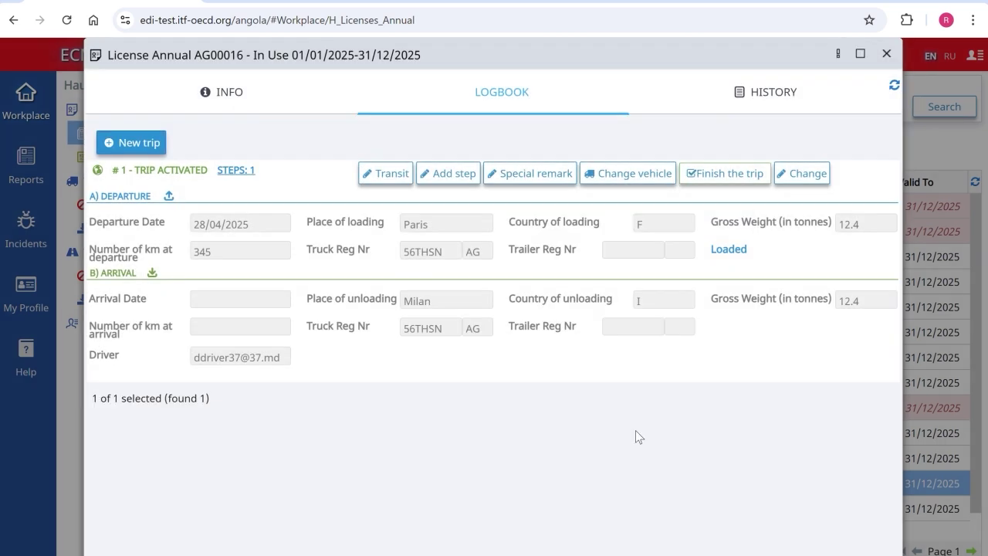
Step: Review the trip's steps overview, then begin a special remark
left_click(234, 170)
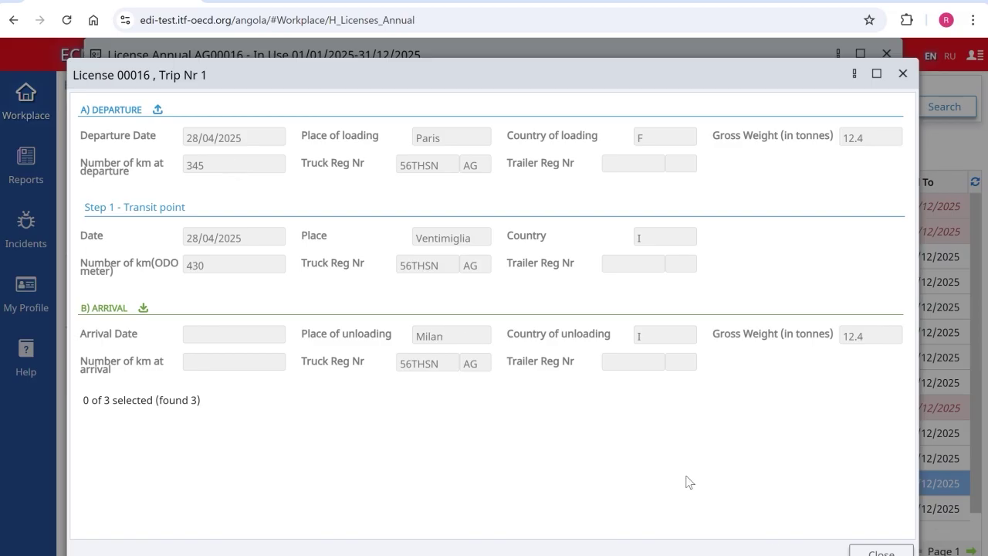
left_click(880, 551)
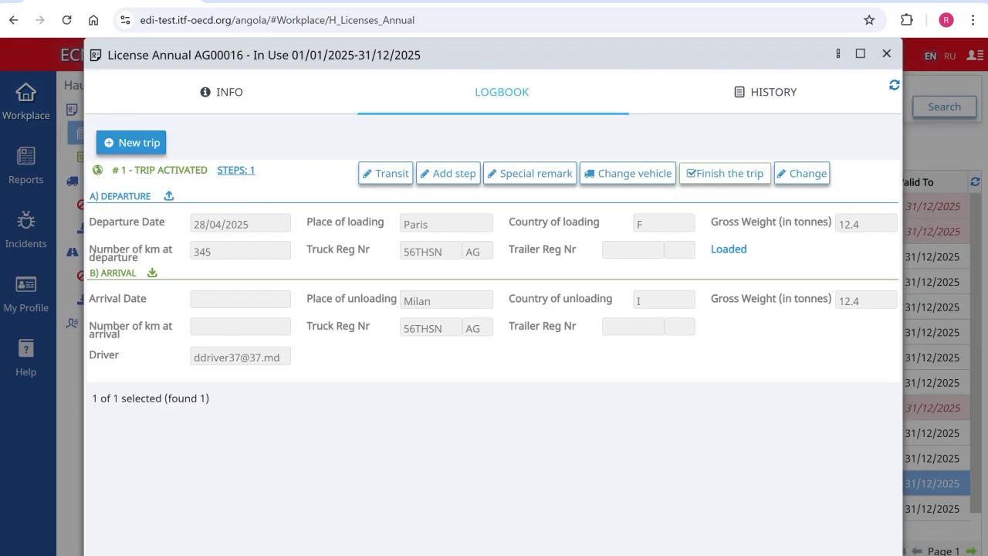
left_click(512, 176)
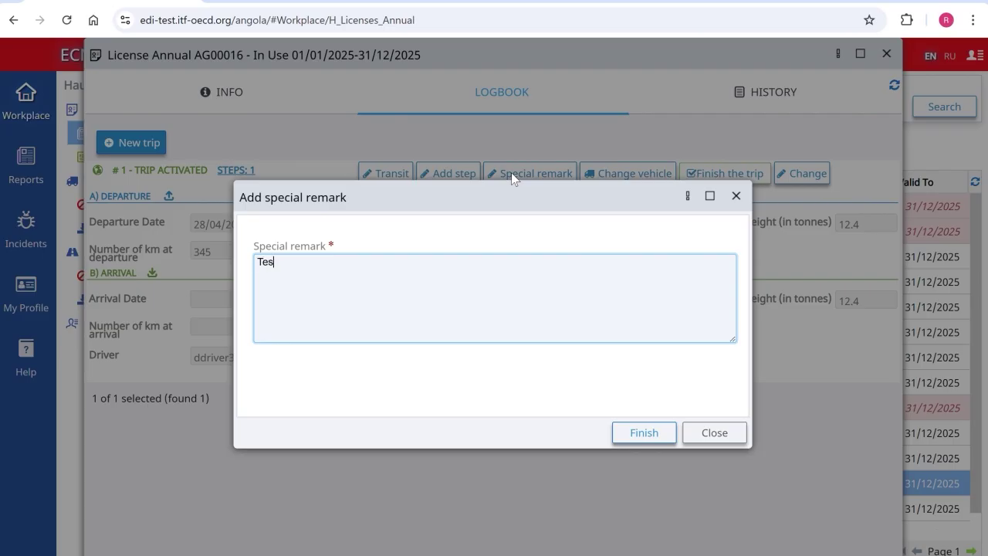
Step: Save the special remark and add step 2 at Torino (I) removing 2 tonnes, then review the steps
left_click(662, 432)
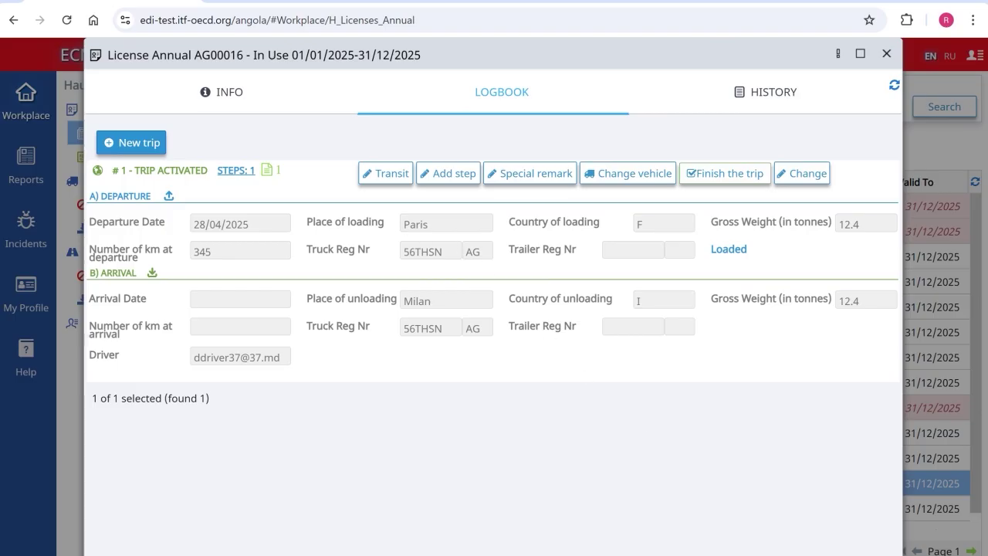
left_click(449, 174)
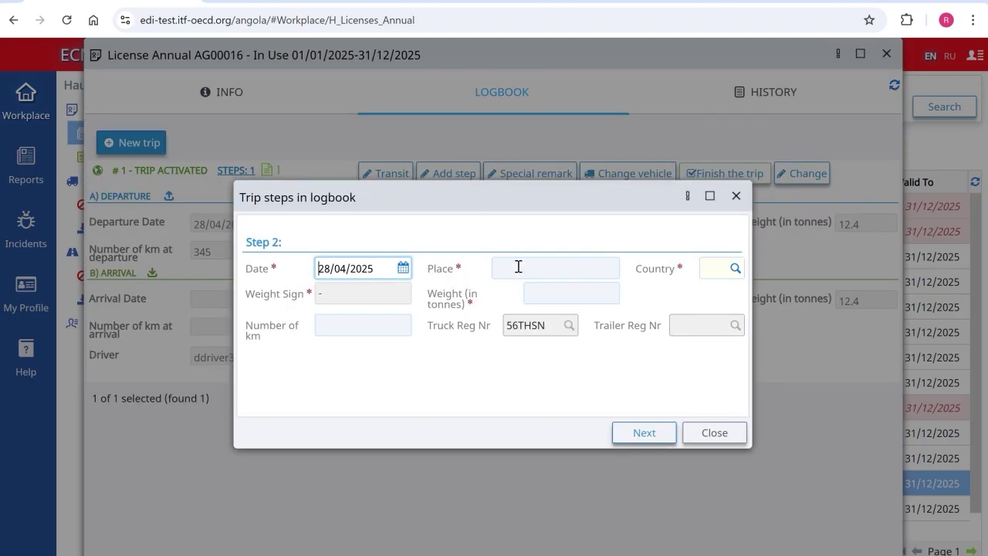
left_click(517, 267)
type("Torino")
key("Tab")
type("I")
left_click(723, 291)
left_click(564, 292)
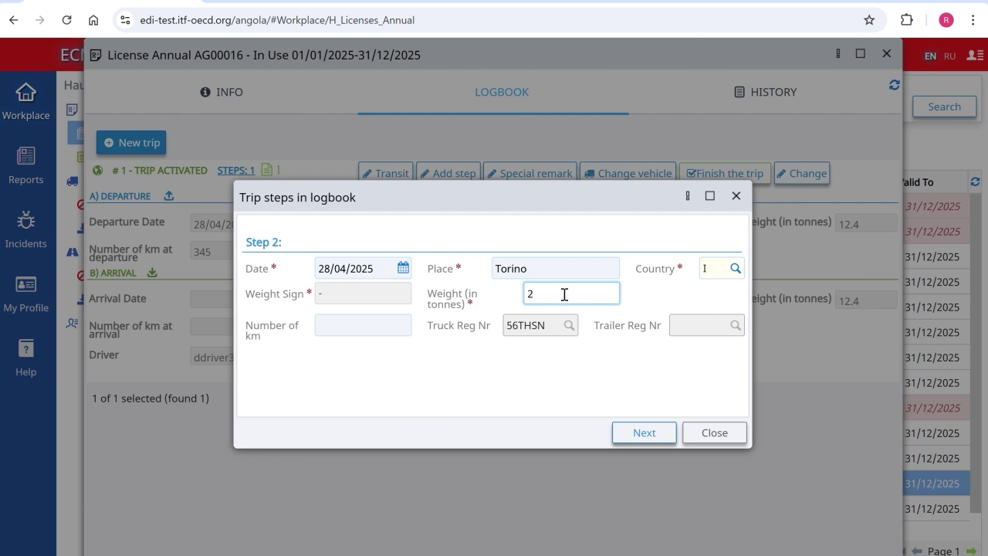
left_click(631, 432)
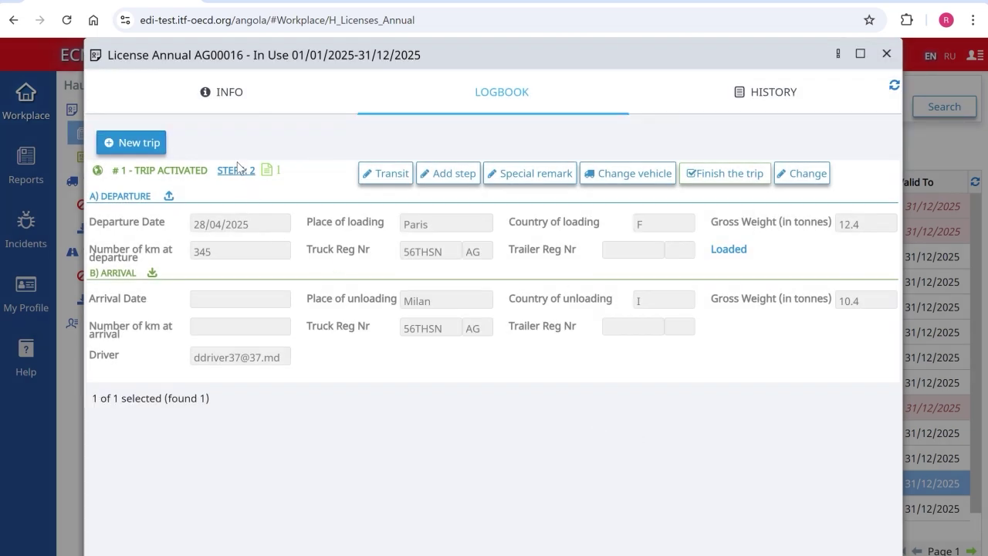
left_click(236, 170)
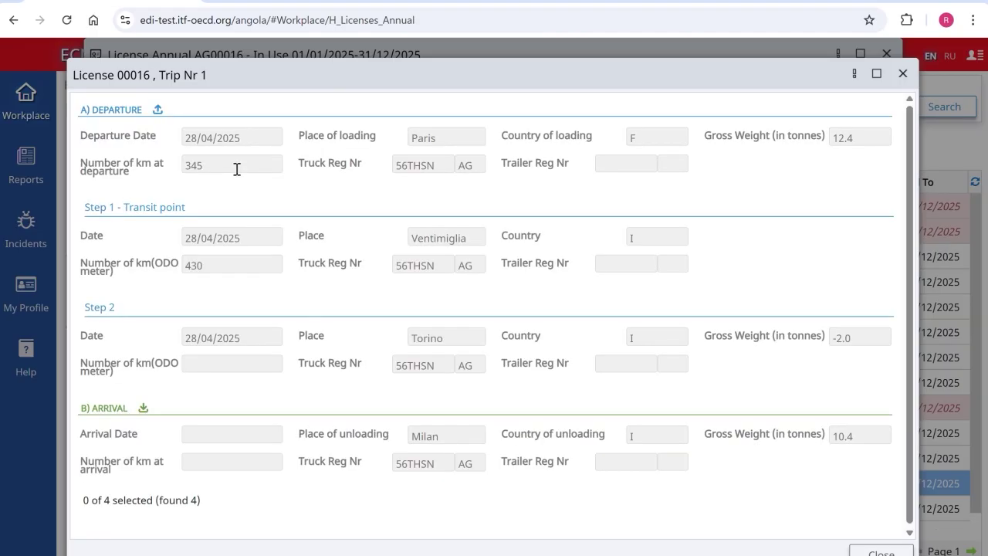
key("Escape")
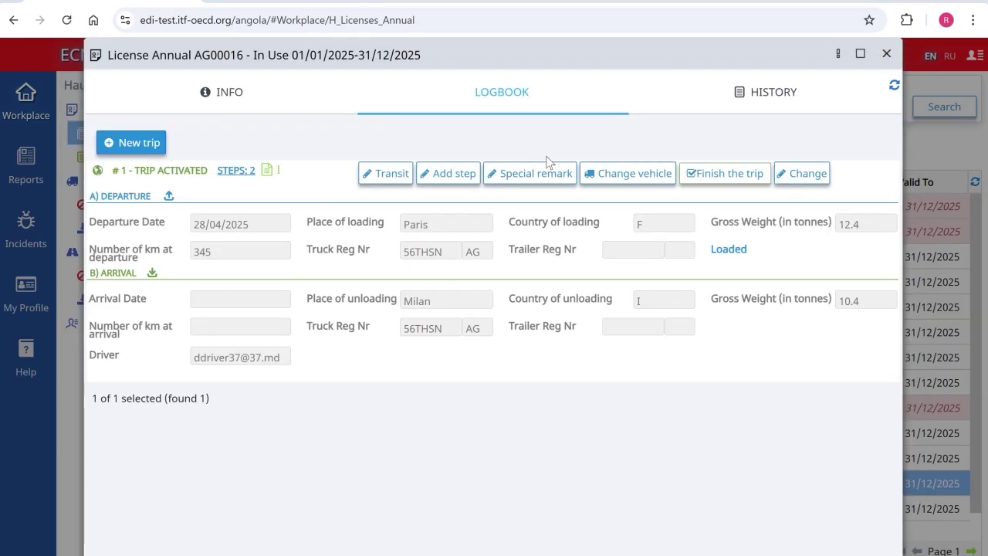
left_click(613, 176)
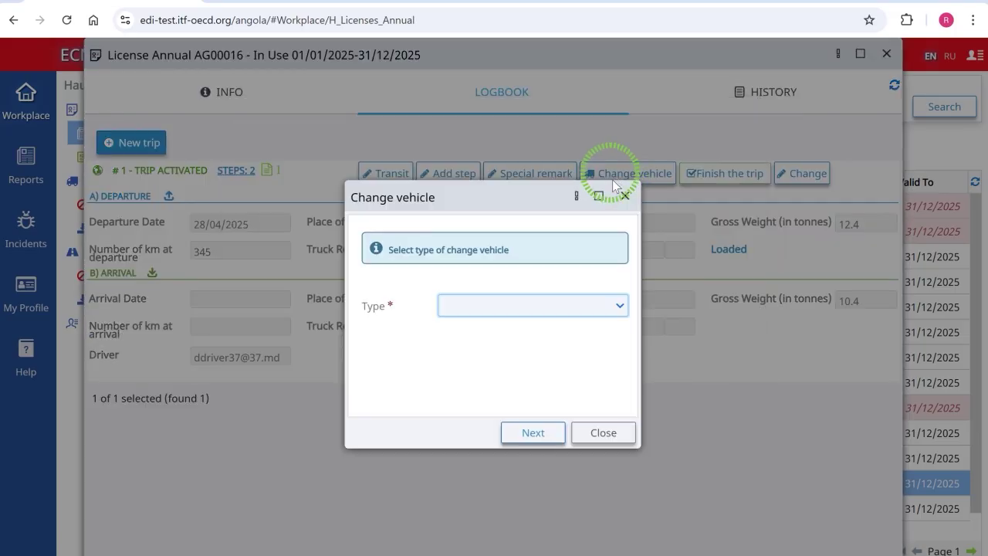
left_click(522, 307)
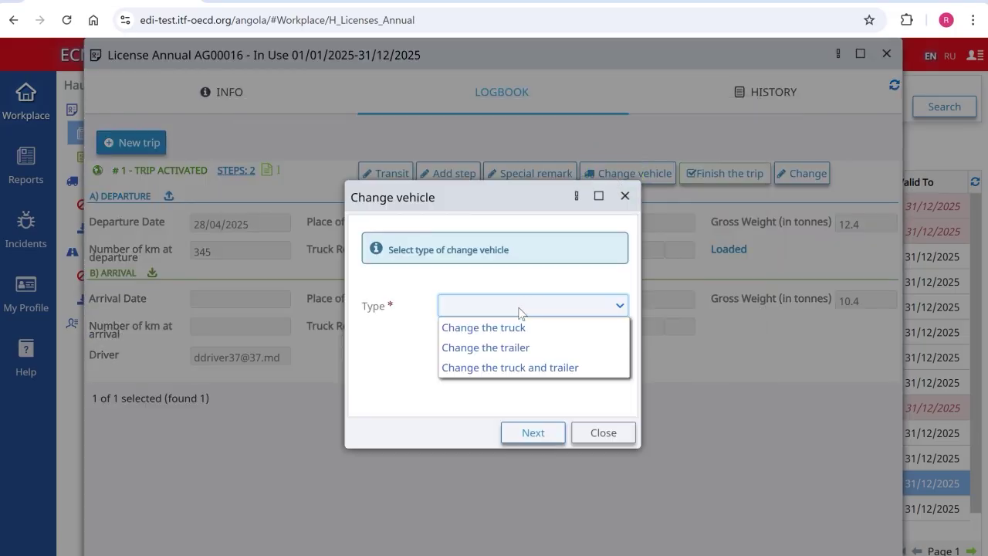
left_click(508, 327)
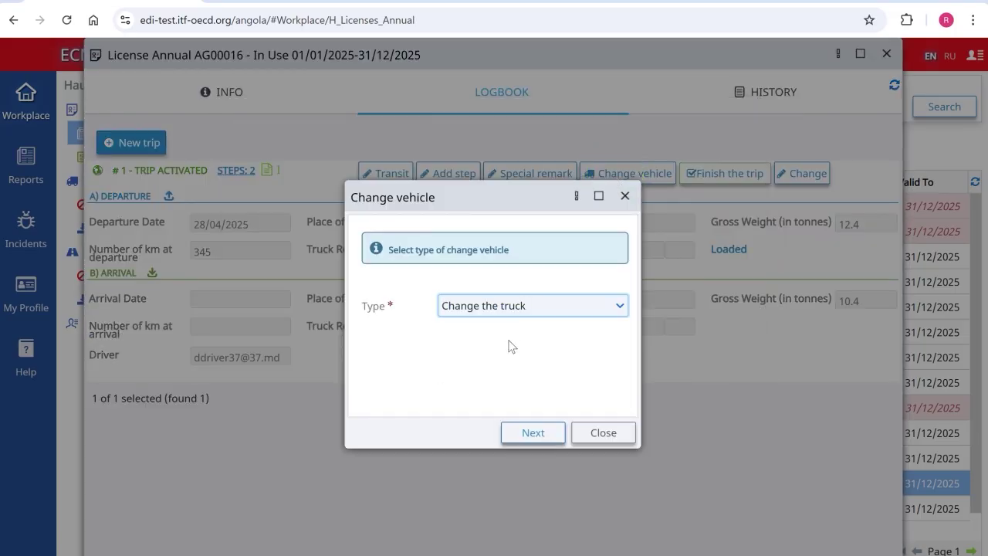
left_click(525, 430)
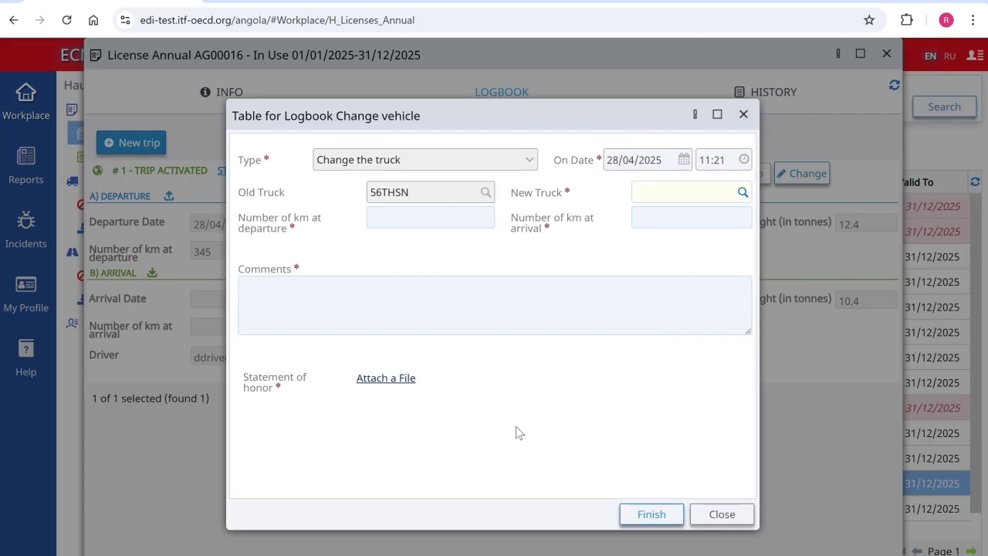
left_click(743, 193)
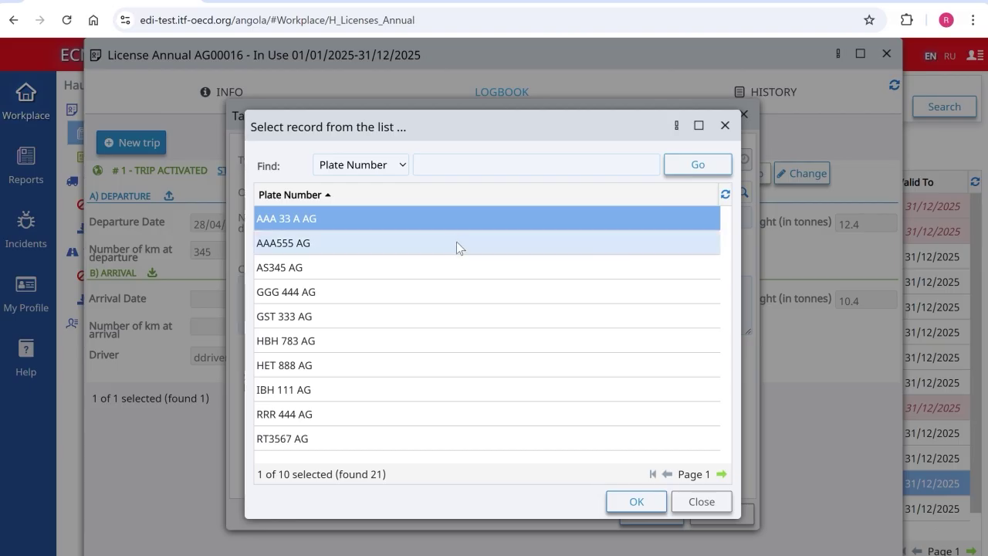
left_click(427, 274)
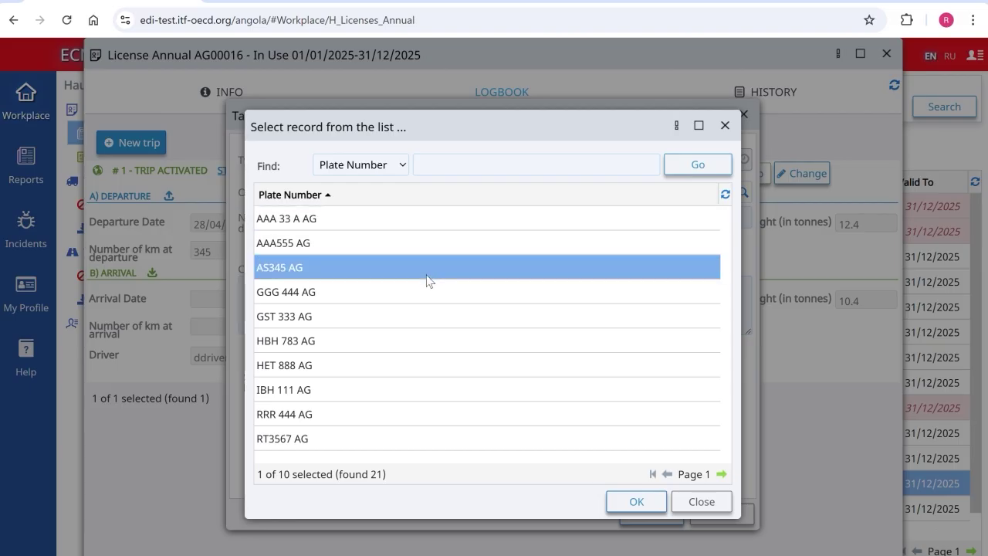
double_click(425, 268)
left_click(416, 217)
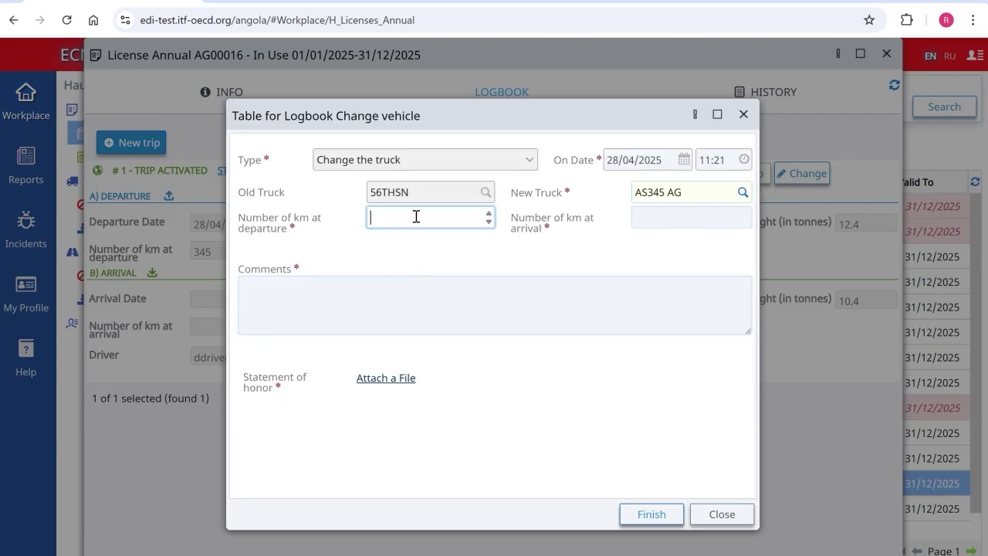
type("345")
key("Tab")
type("367450")
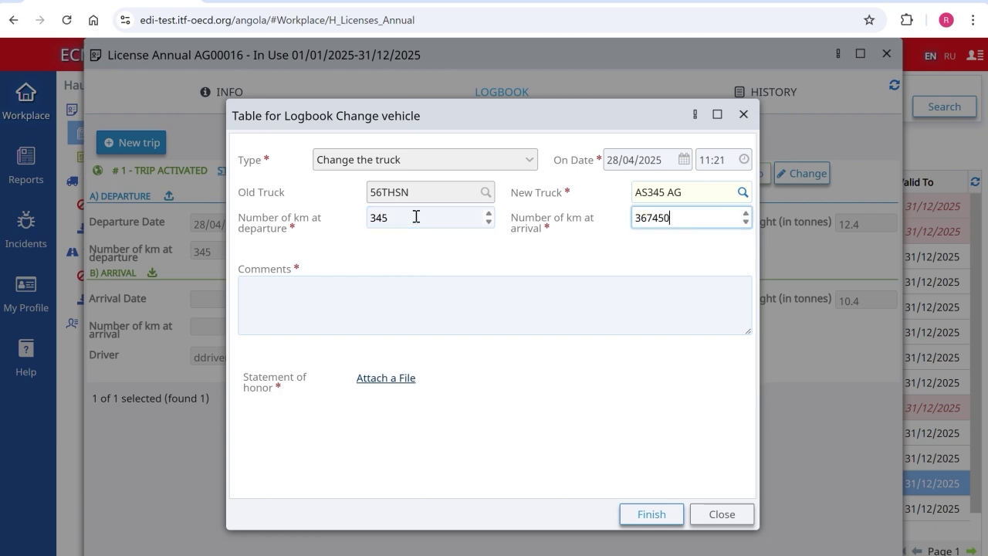
Step: Comment 'accident', attach Statement of honour.pdf, confirm the change, and check its details
left_click(386, 294)
type("accident")
left_click(375, 382)
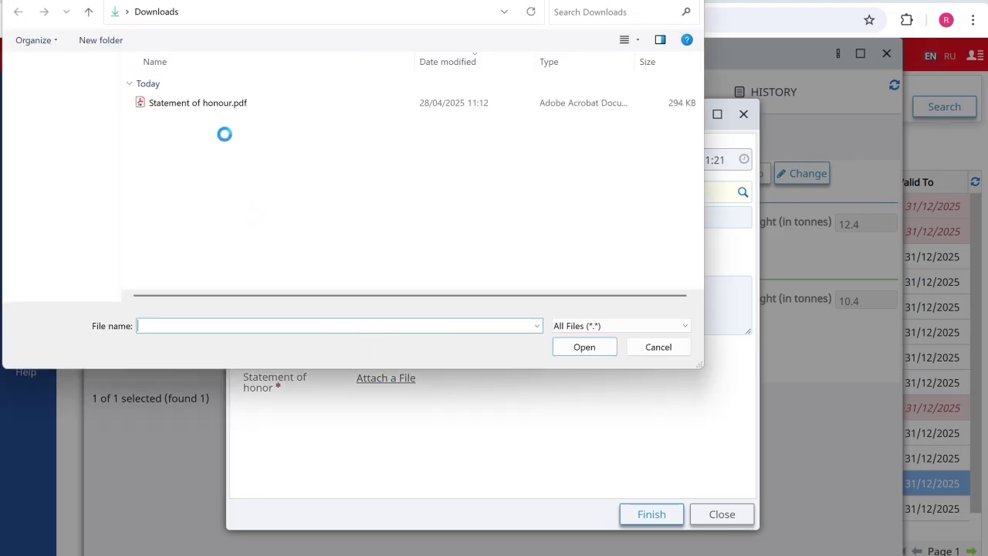
double_click(215, 104)
left_click(645, 517)
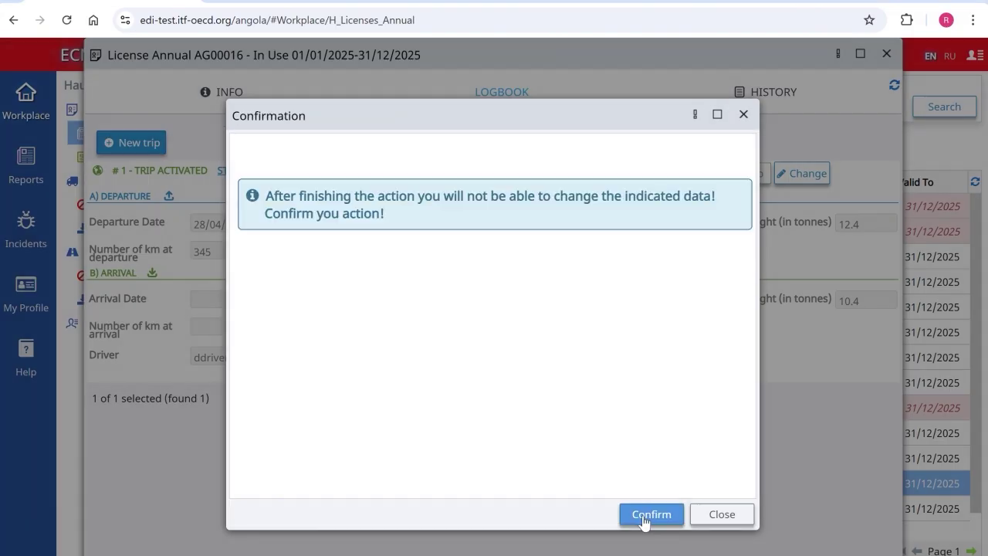
left_click(651, 516)
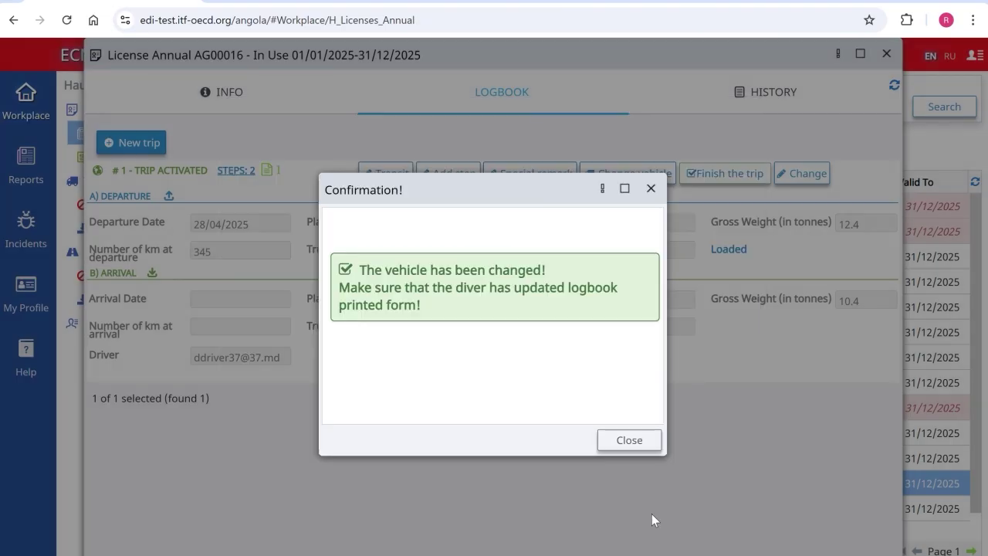
left_click(636, 443)
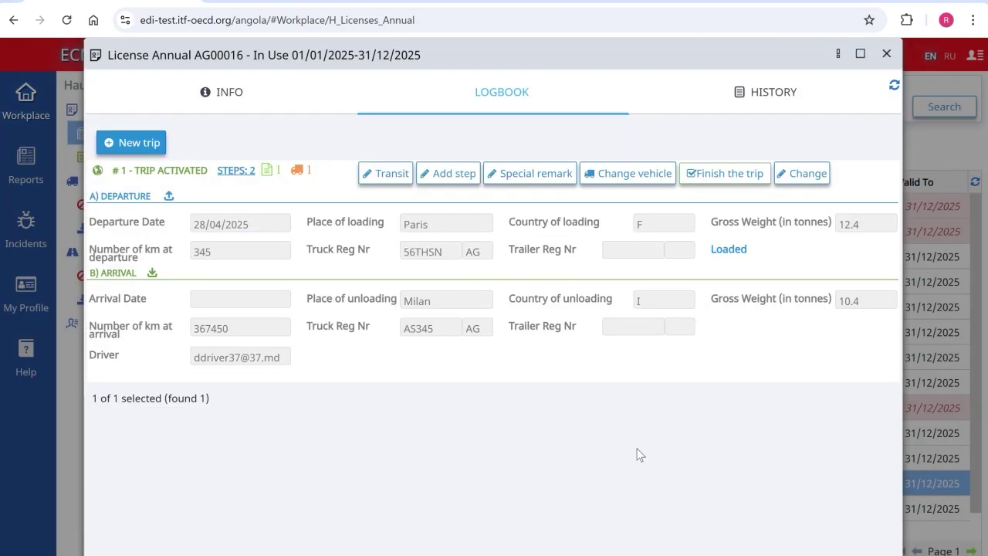
left_click(298, 170)
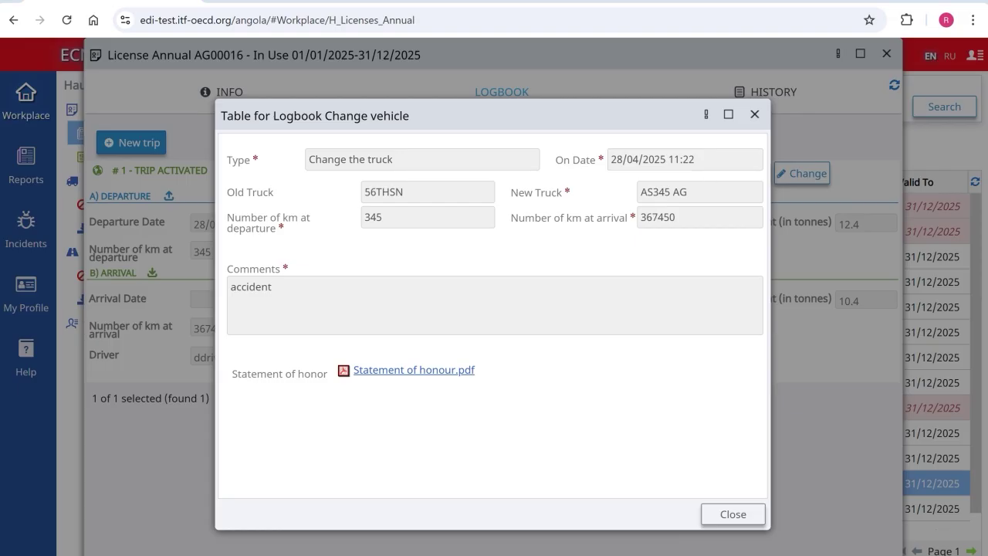
key("Escape")
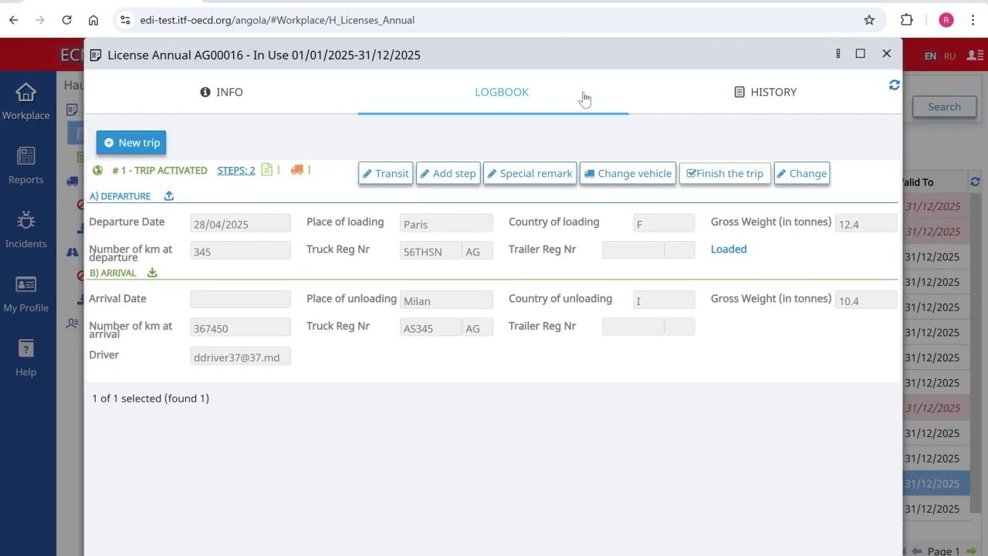
Step: Change trip #1's place of unloading from Milan to Rome
left_click(796, 176)
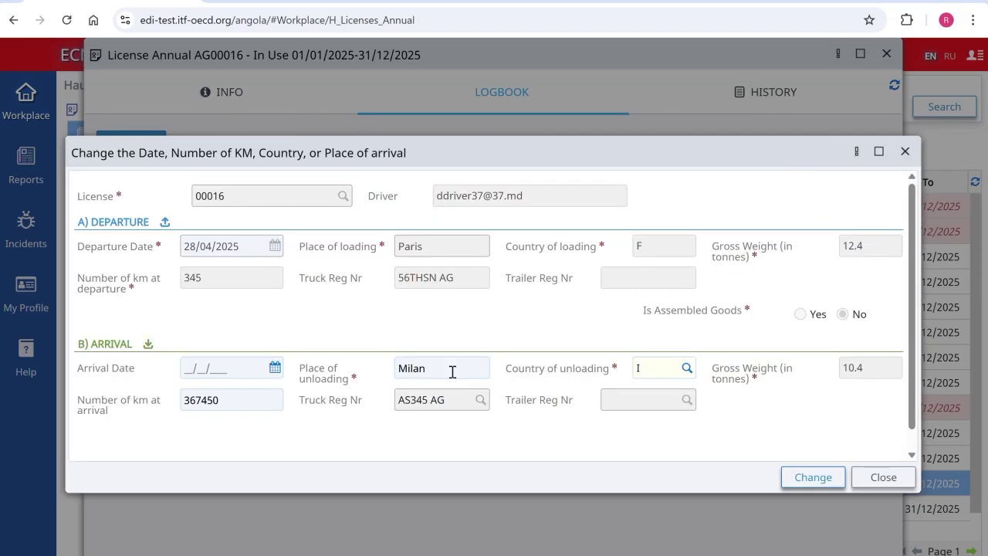
left_click(441, 370)
left_click_drag(442, 370, 382, 367)
type("Rome")
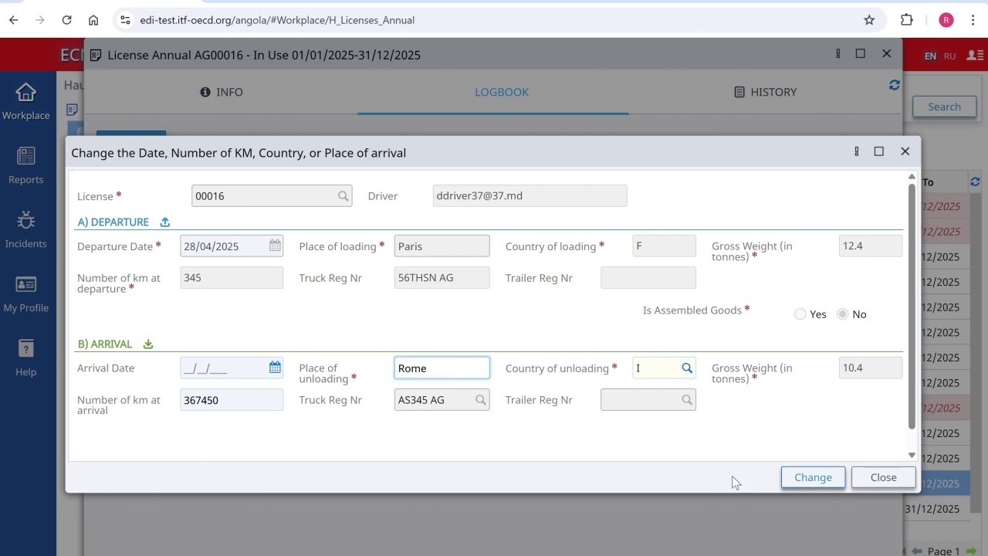
left_click(788, 479)
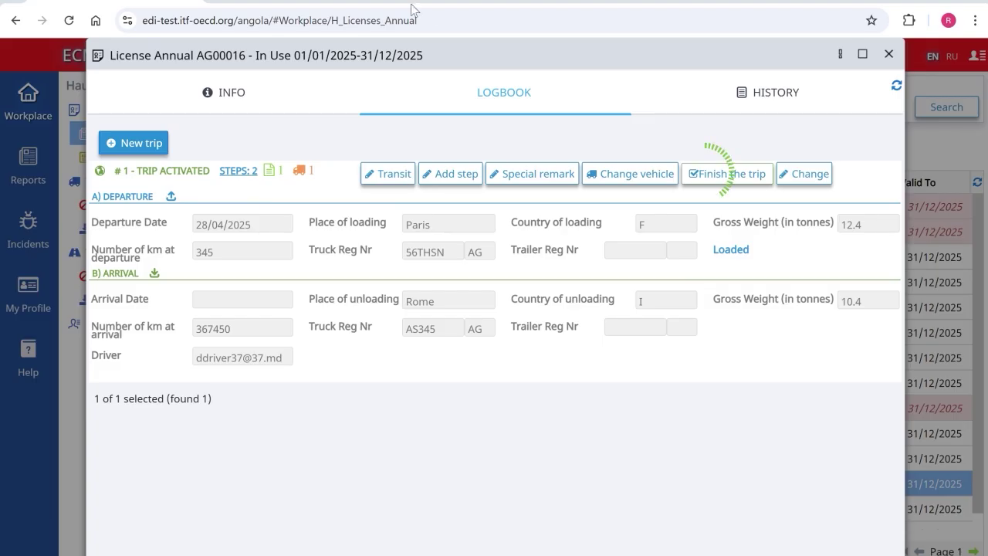
Step: Finish trip #1 with arrival date 28/04/2025 at 367460 km
left_click(701, 176)
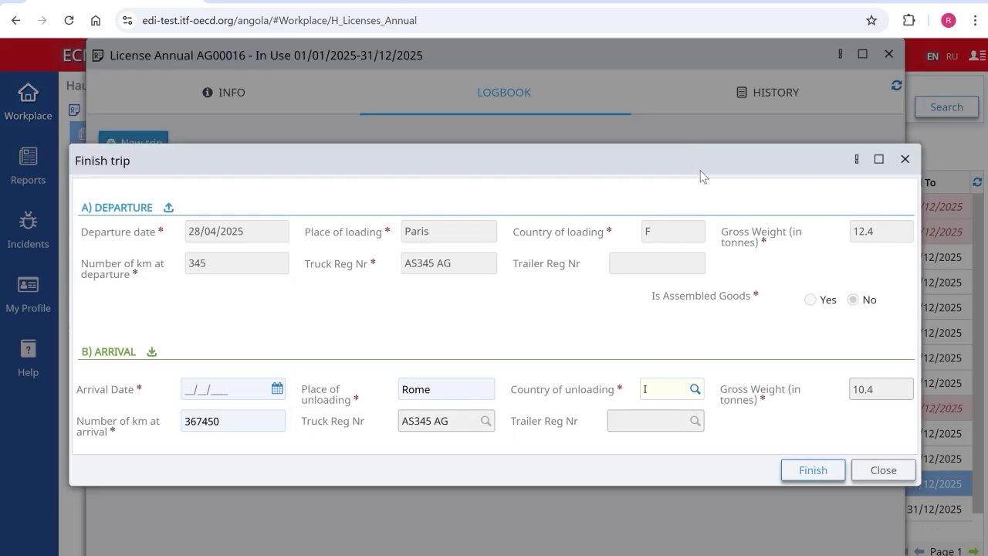
left_click(278, 387)
left_click(193, 531)
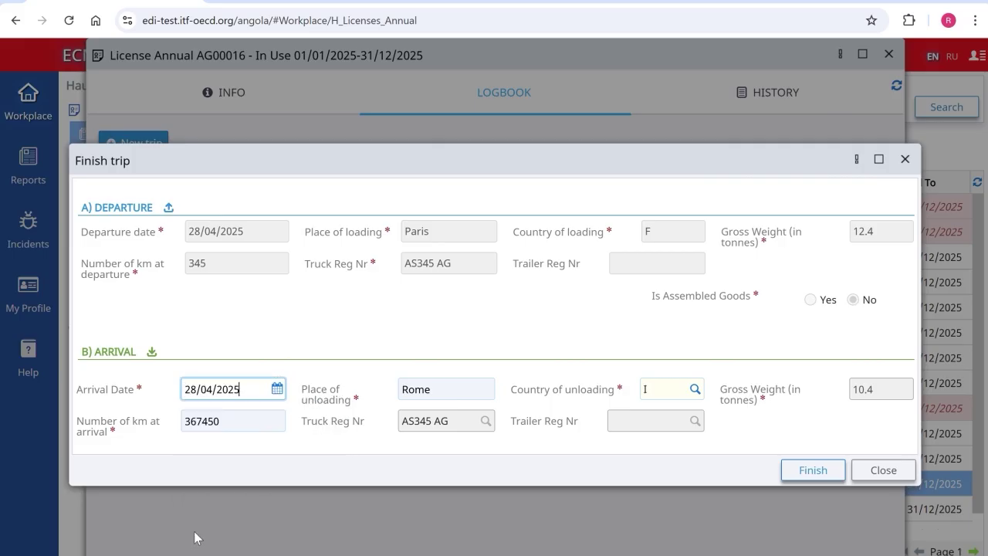
left_click(249, 421)
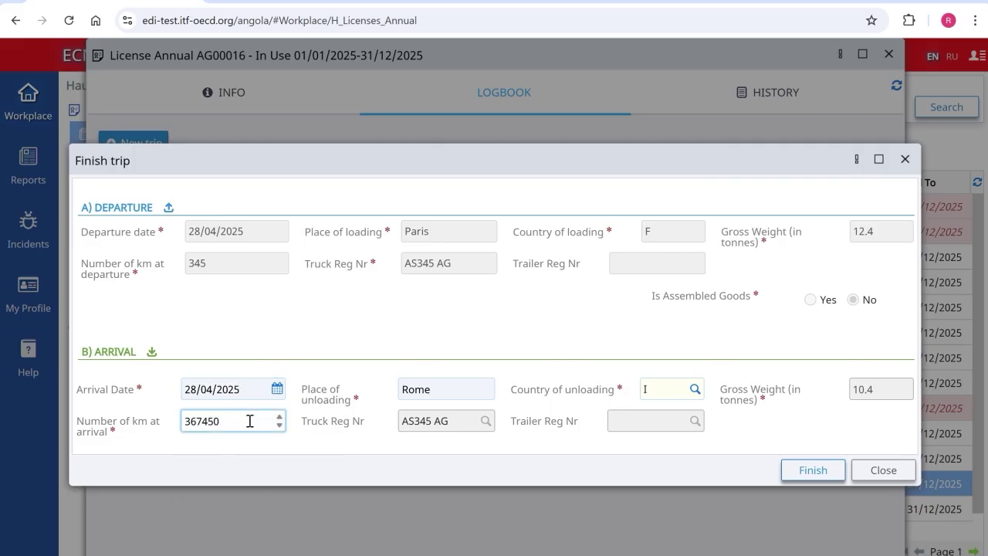
type("60")
left_click(797, 470)
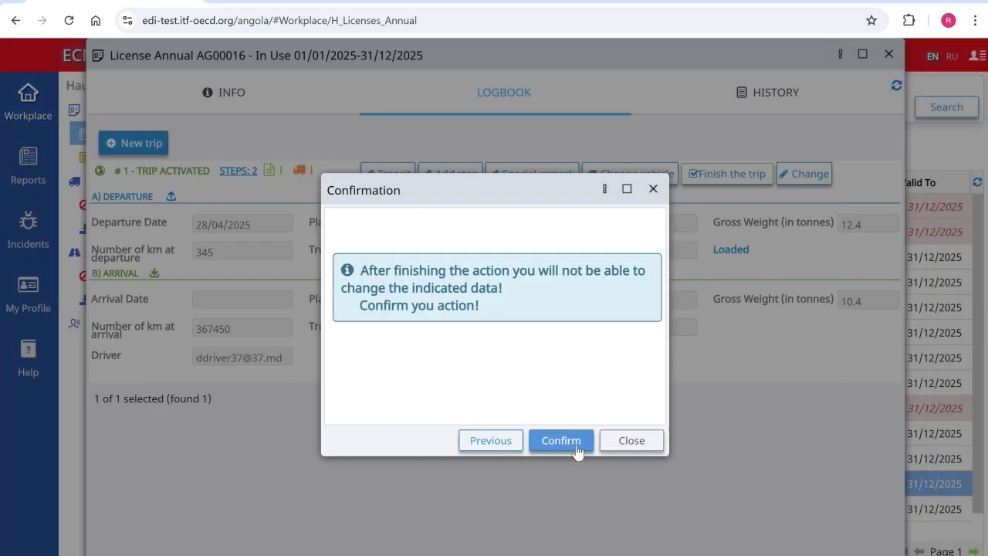
left_click(578, 445)
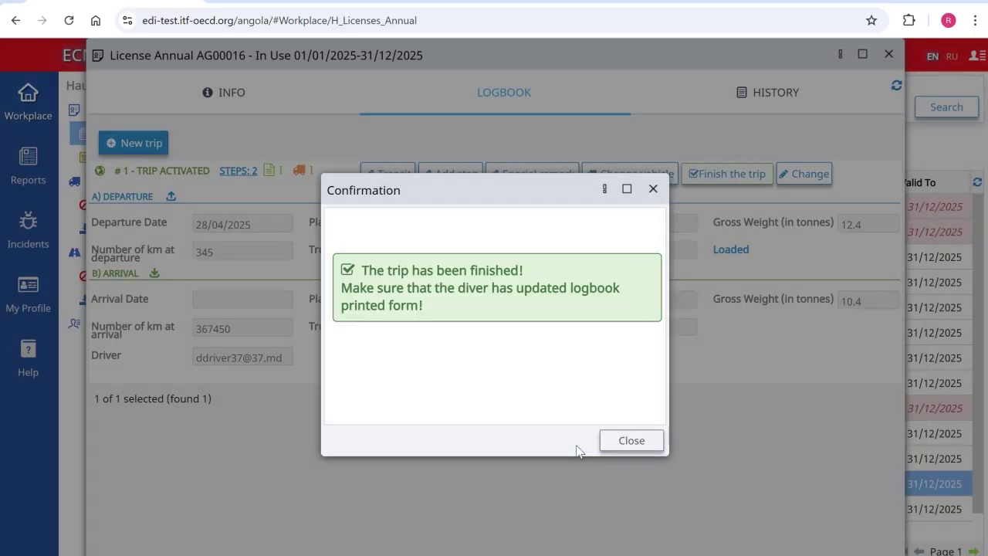
left_click(624, 444)
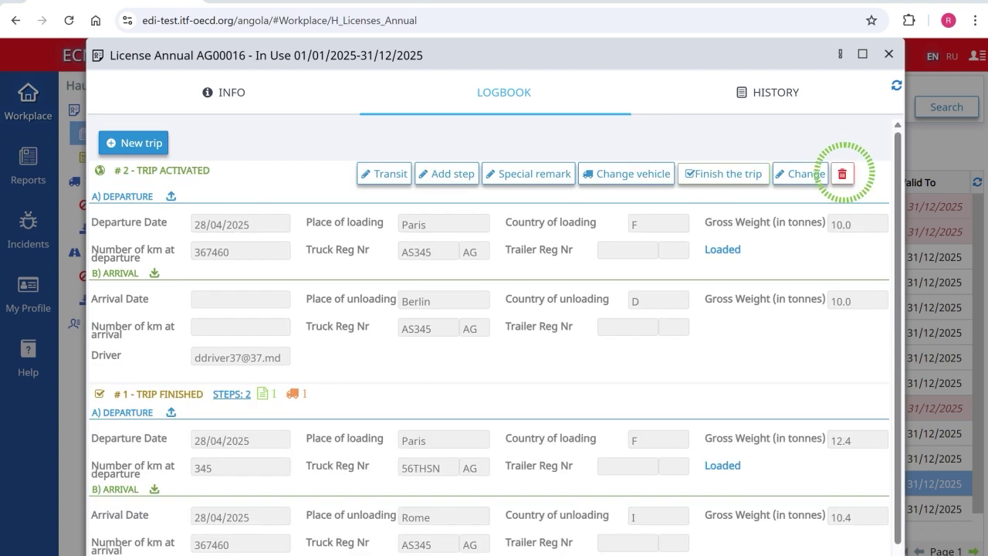
Step: Cancel the Paris–Berlin trip #2 with the note 'Mistake' and confirm
left_click(844, 176)
left_click(513, 340)
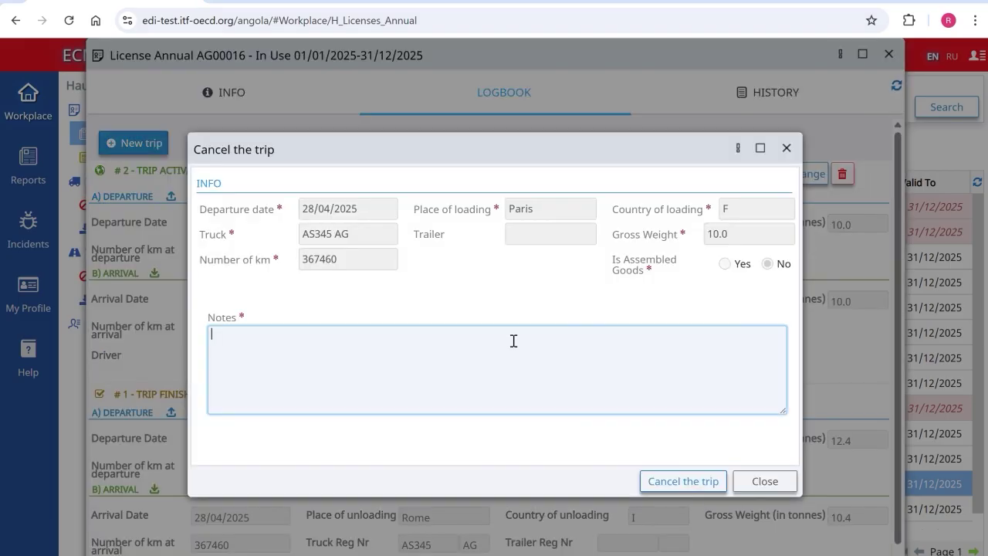
type("Mistake")
left_click(672, 483)
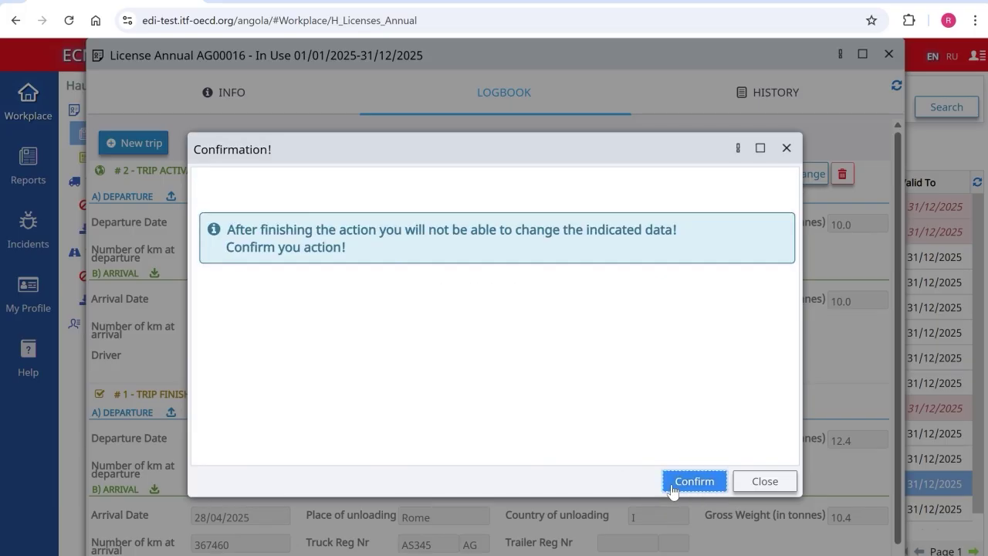
left_click(673, 485)
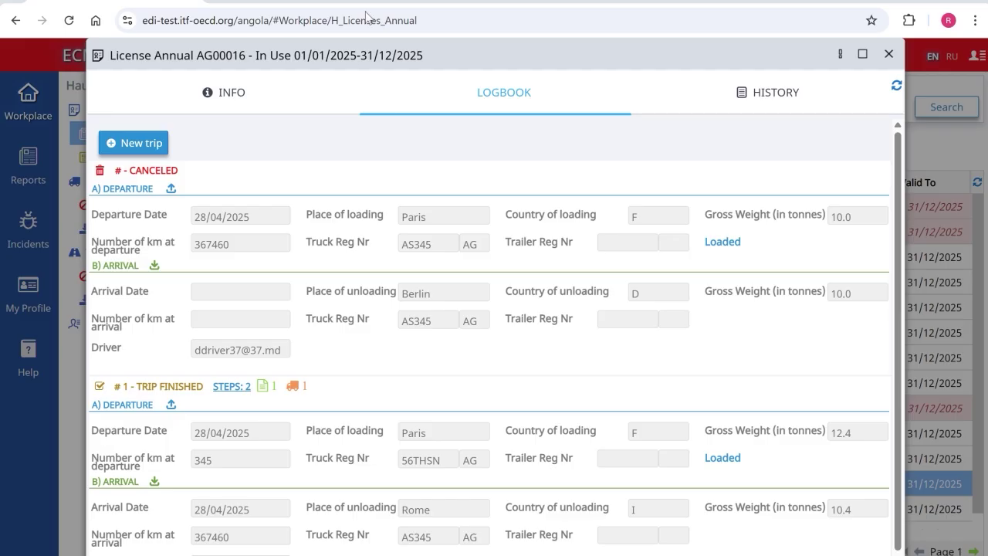
Step: Start a new trip loading in Paris (F) with departure reading 367470 km
left_click(140, 143)
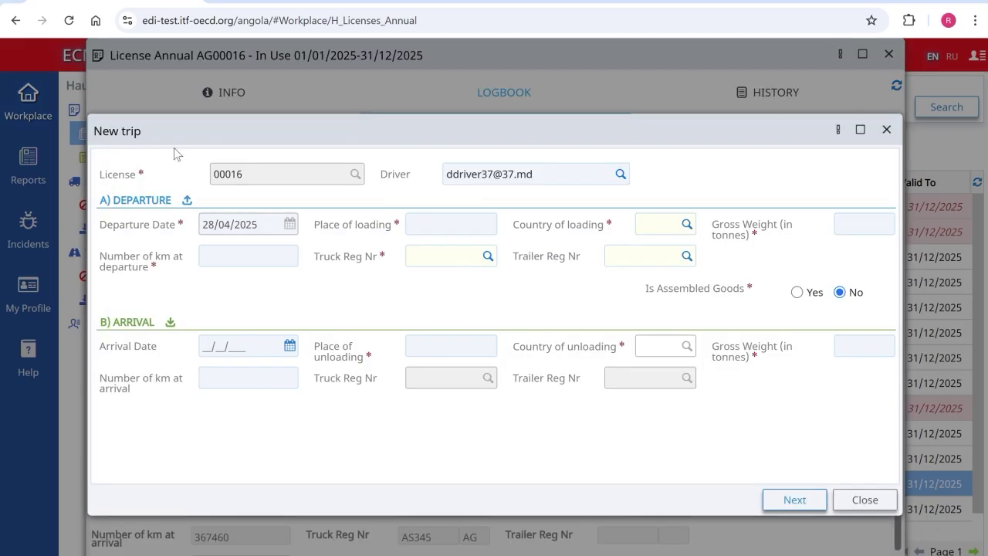
left_click(419, 222)
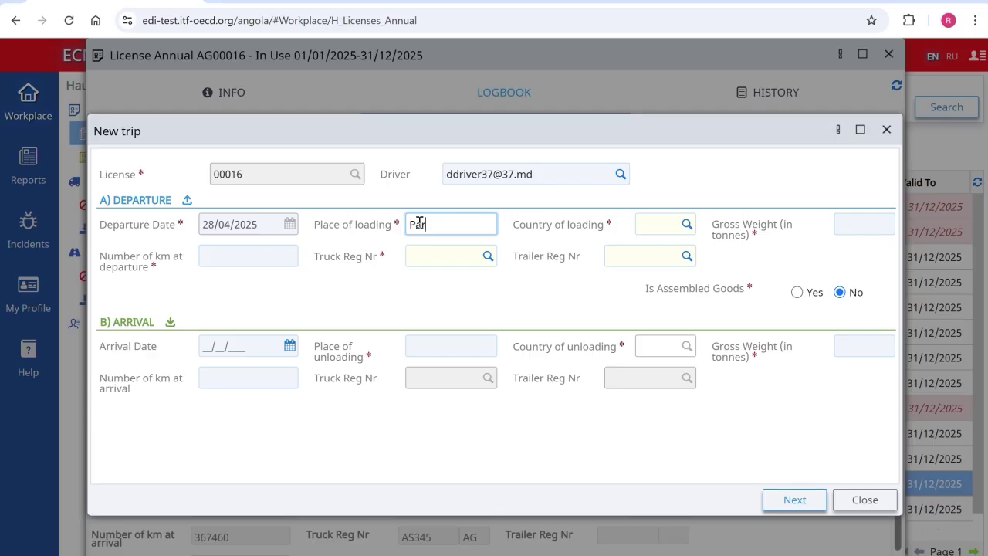
left_click(652, 228)
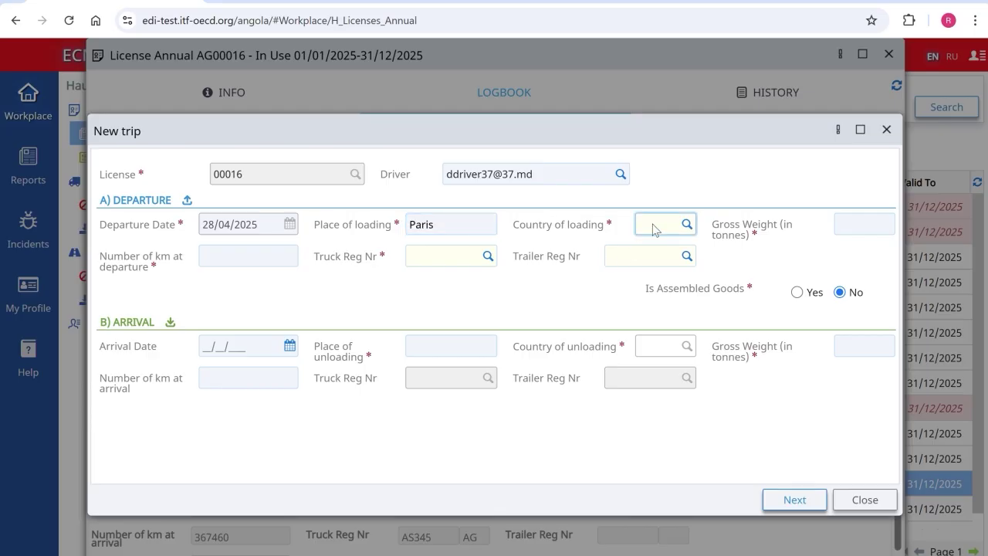
type("F")
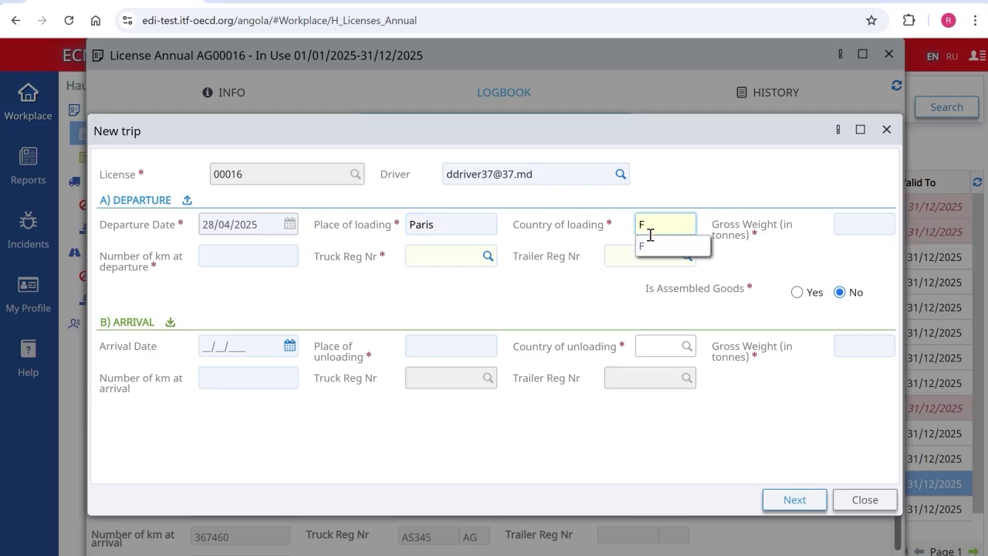
key("Tab")
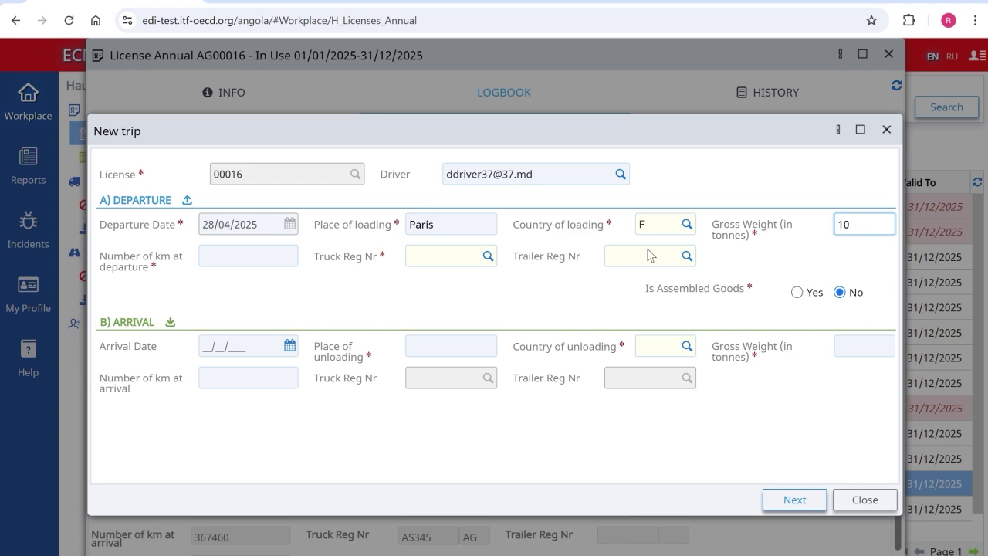
left_click(220, 250)
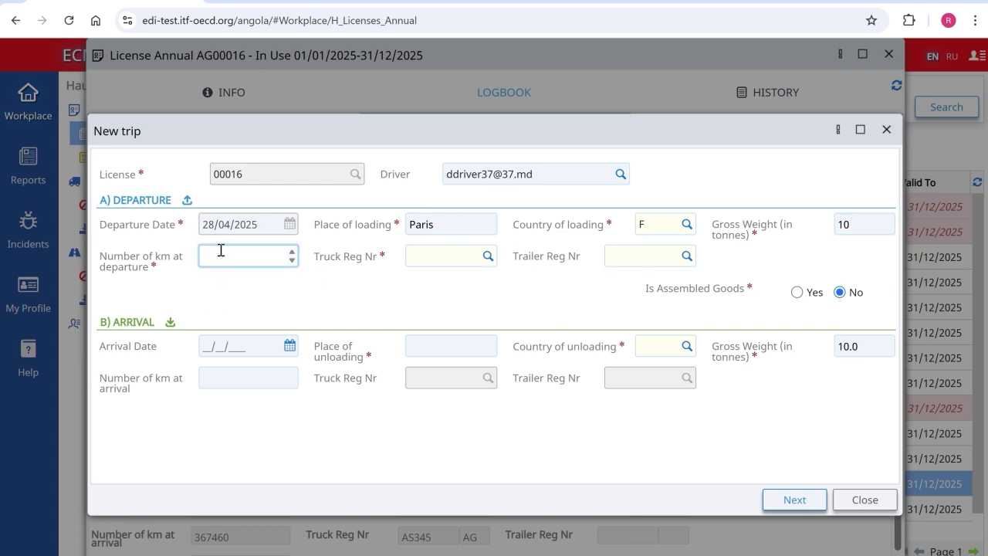
type("367470")
Step: Choose truck AS345 AG, mark assembled goods, unload in Berlin (D), and confirm the trip
left_click(489, 258)
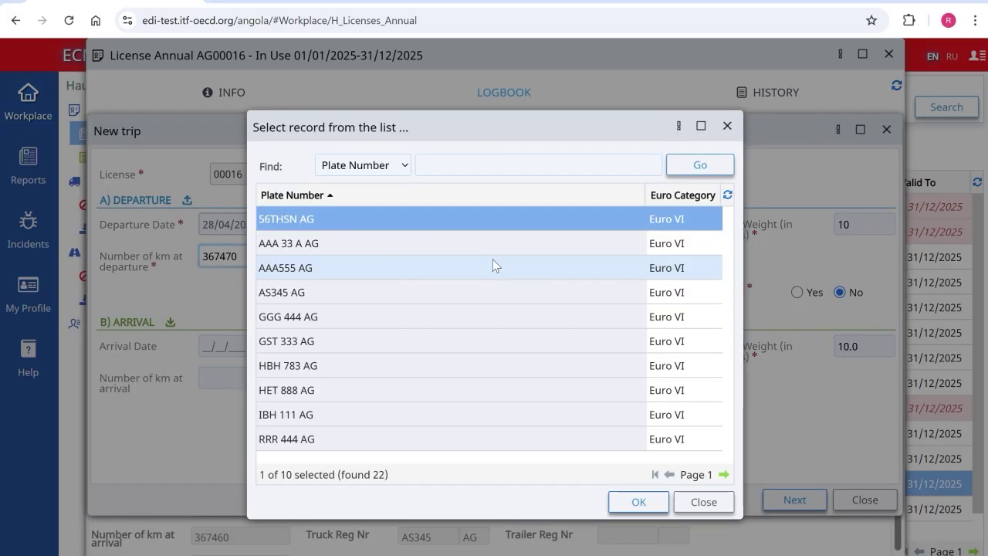
double_click(480, 289)
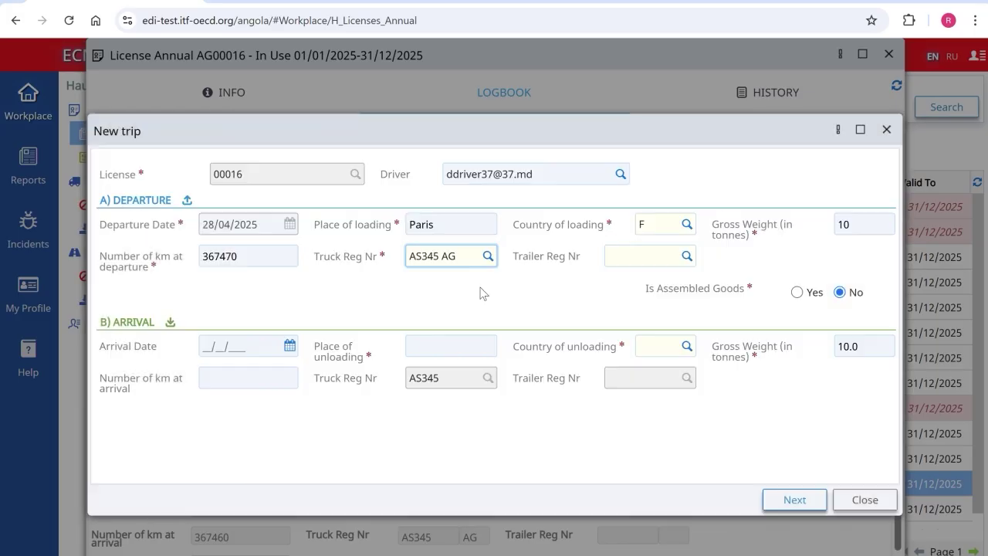
left_click(796, 291)
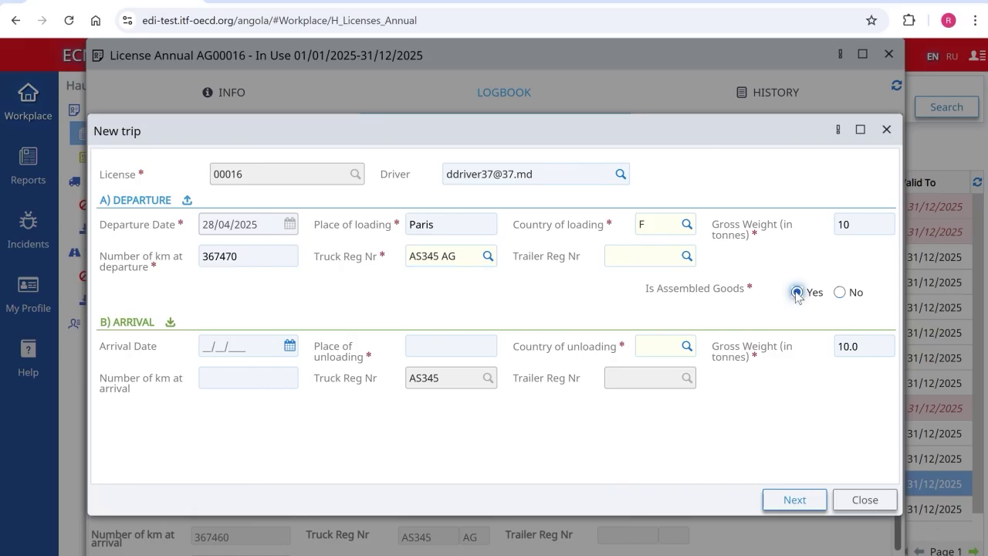
left_click(426, 345)
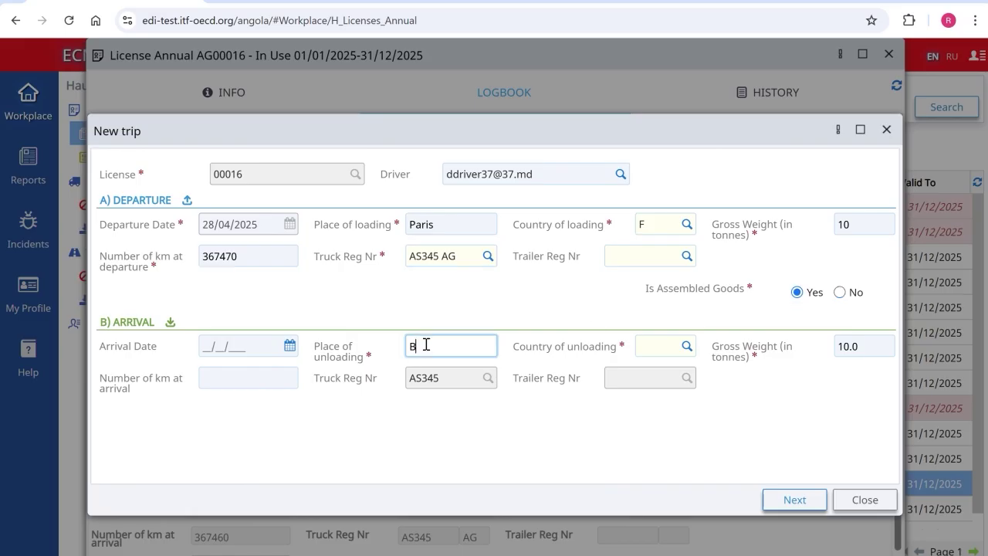
type("Berlin")
key("Tab")
type("D")
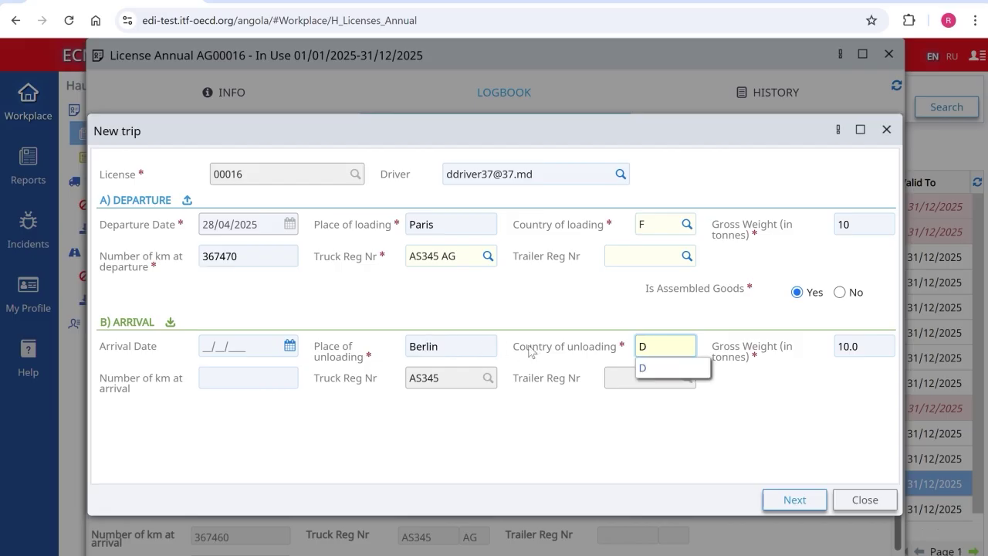
left_click(668, 368)
left_click(796, 500)
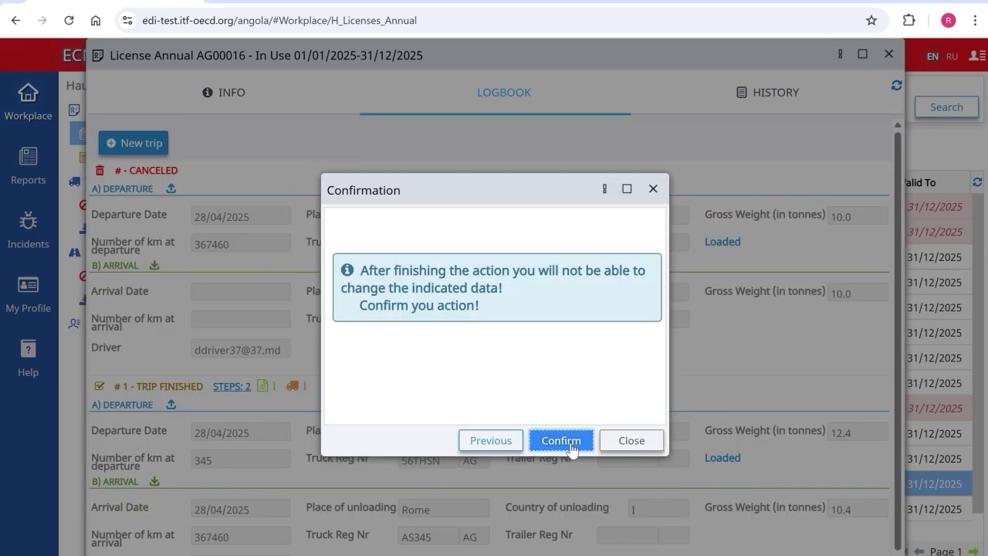
left_click(571, 446)
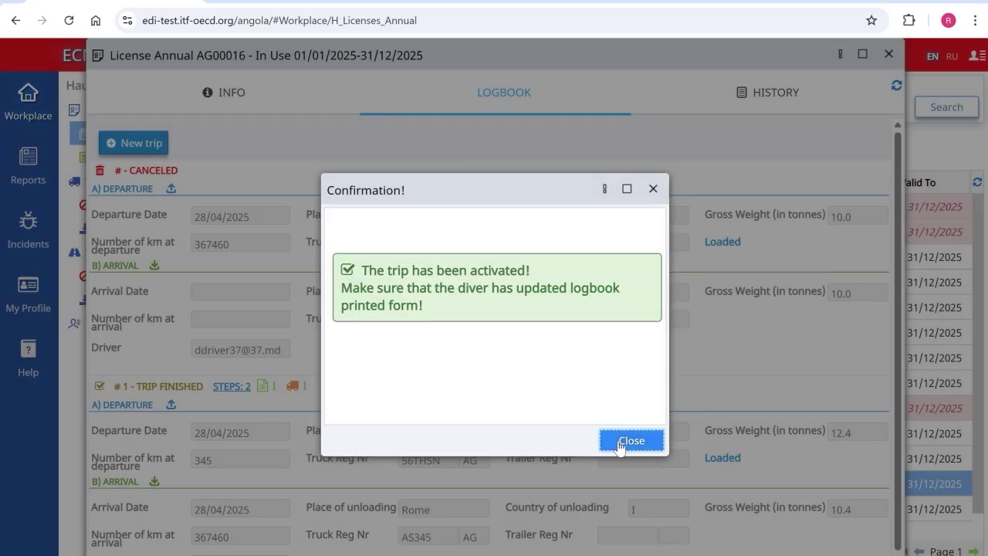
Step: Add a Strasbourg (F) step of +2.0 t to trip 2 and open its step details
left_click(630, 441)
left_click(453, 173)
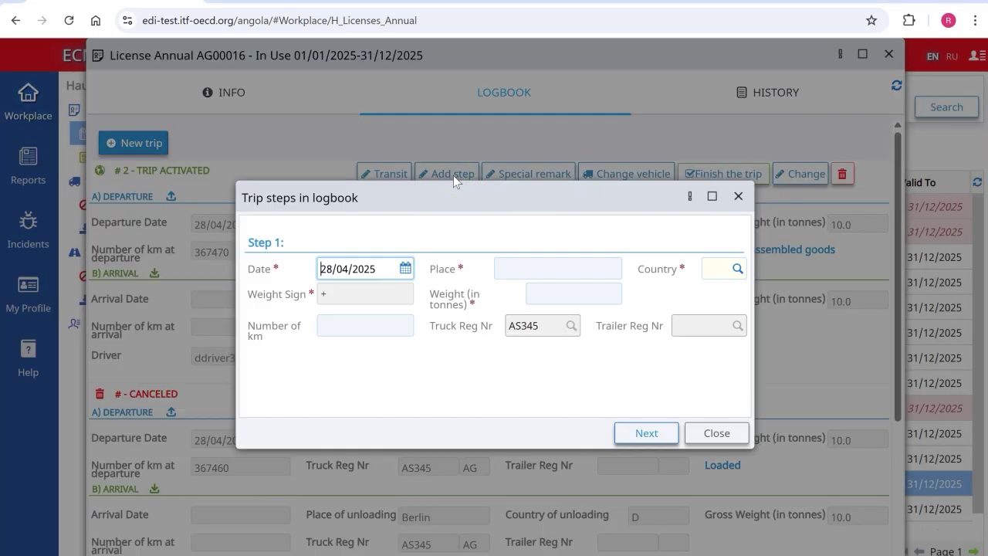
left_click(523, 272)
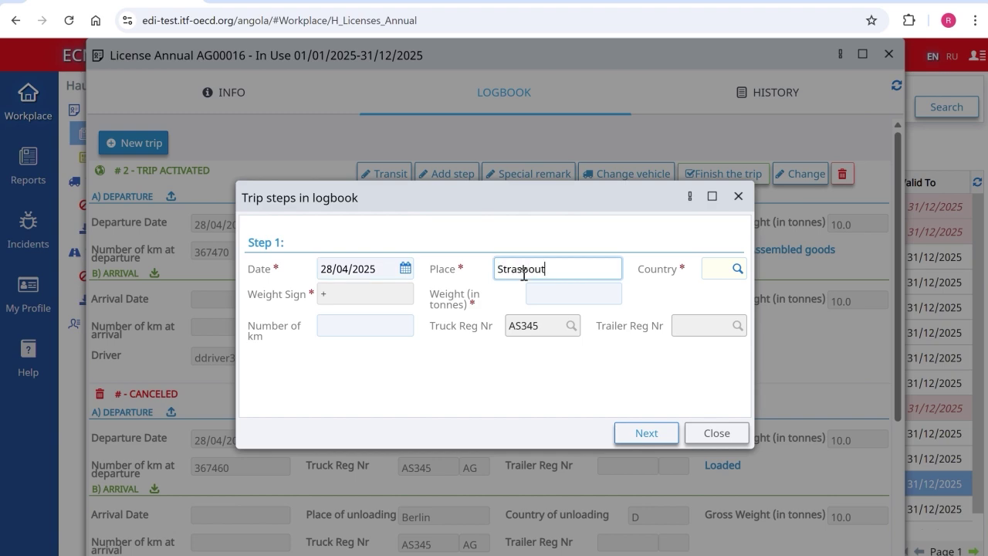
key("Tab")
type("F")
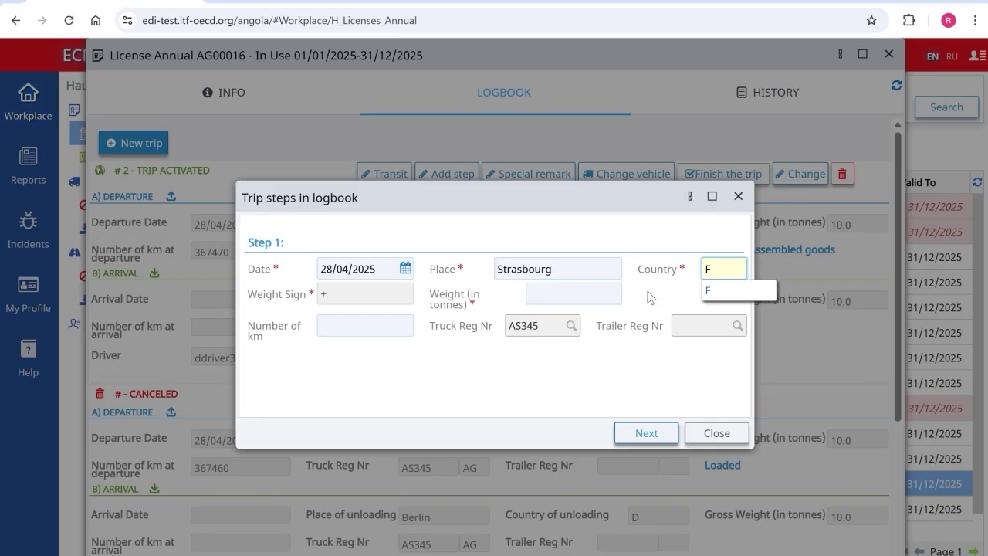
left_click(708, 290)
left_click(581, 296)
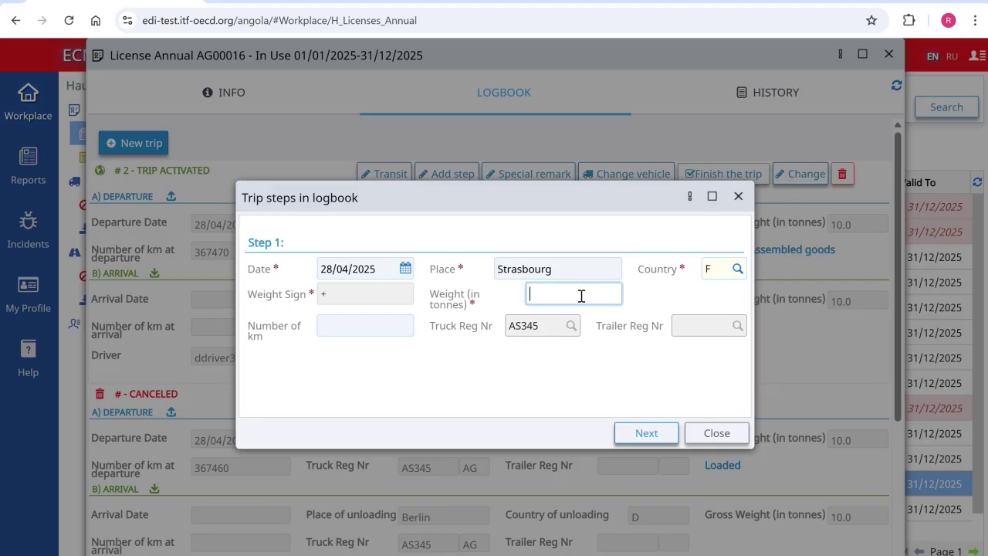
left_click(646, 434)
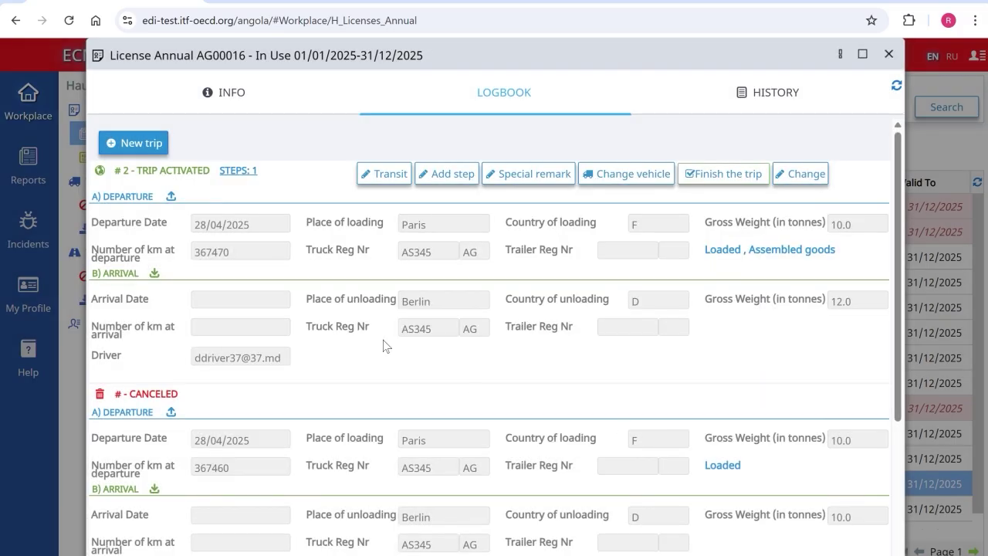
left_click(234, 170)
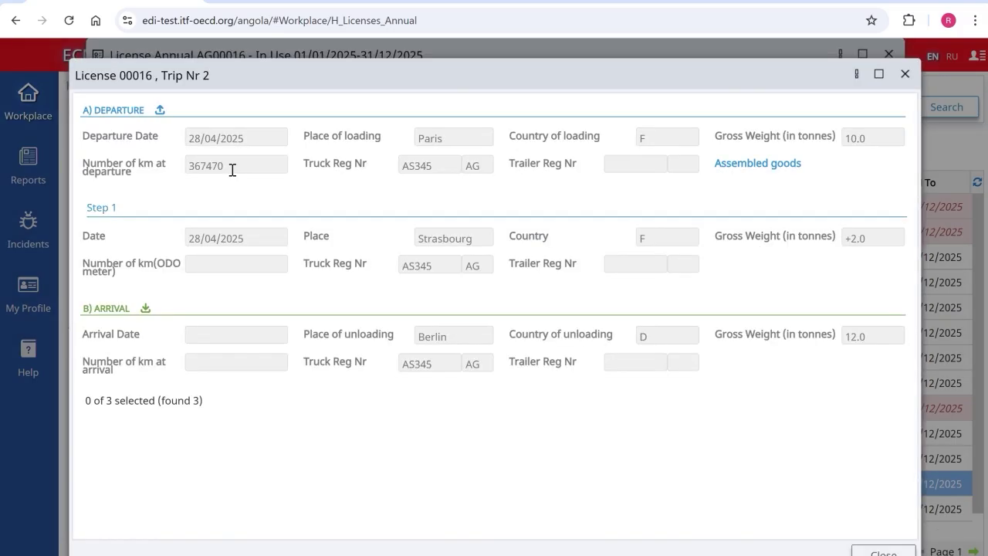
Step: Close the trip dialog and open Reports from the left sidebar
left_click(882, 551)
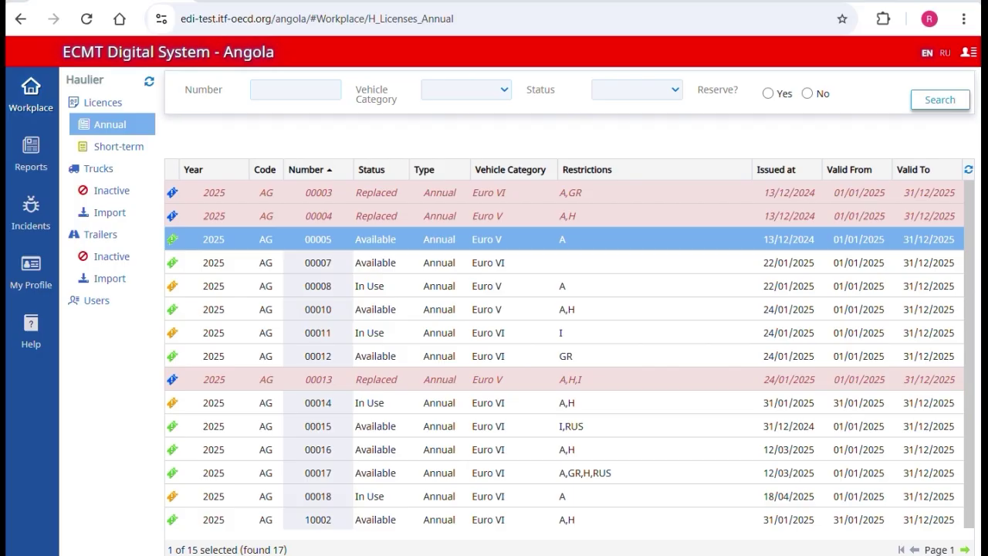
left_click(32, 156)
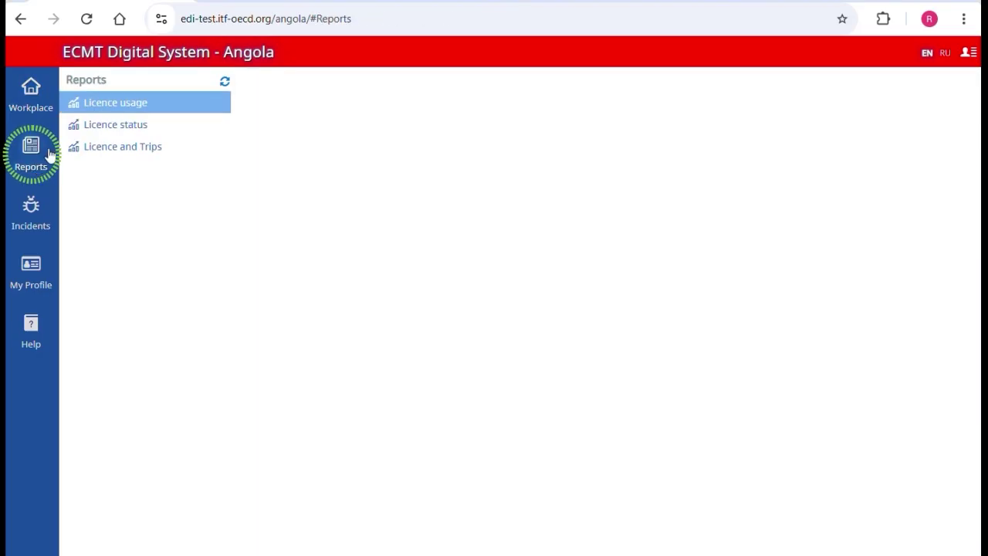
Step: Generate the Licence usage report for 01/01/2025 to 18/04/2025
left_click(111, 108)
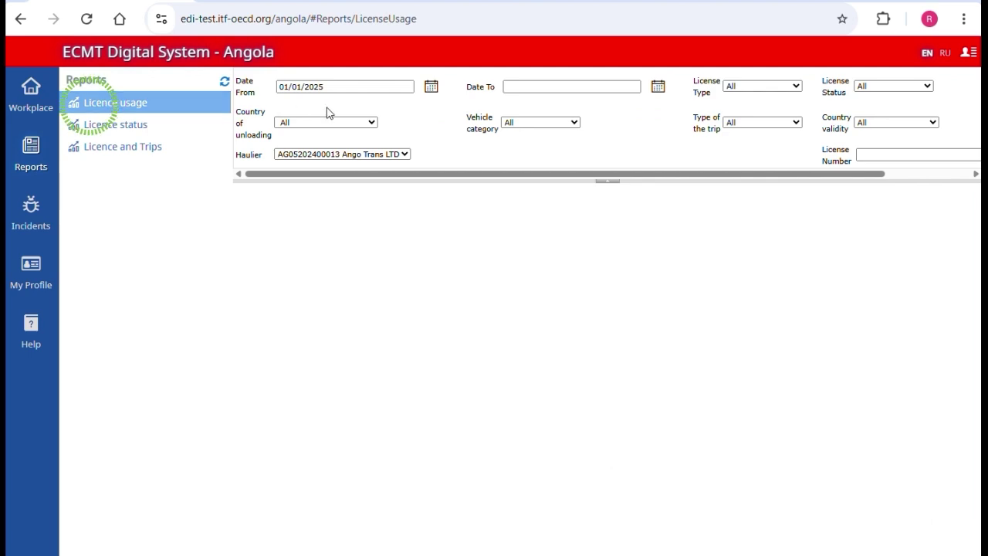
left_click(657, 89)
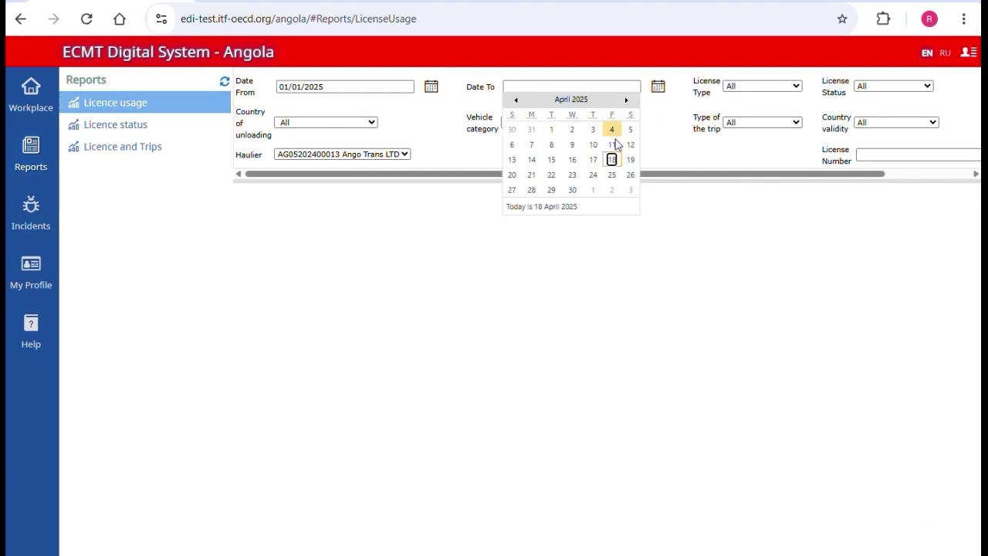
left_click(611, 157)
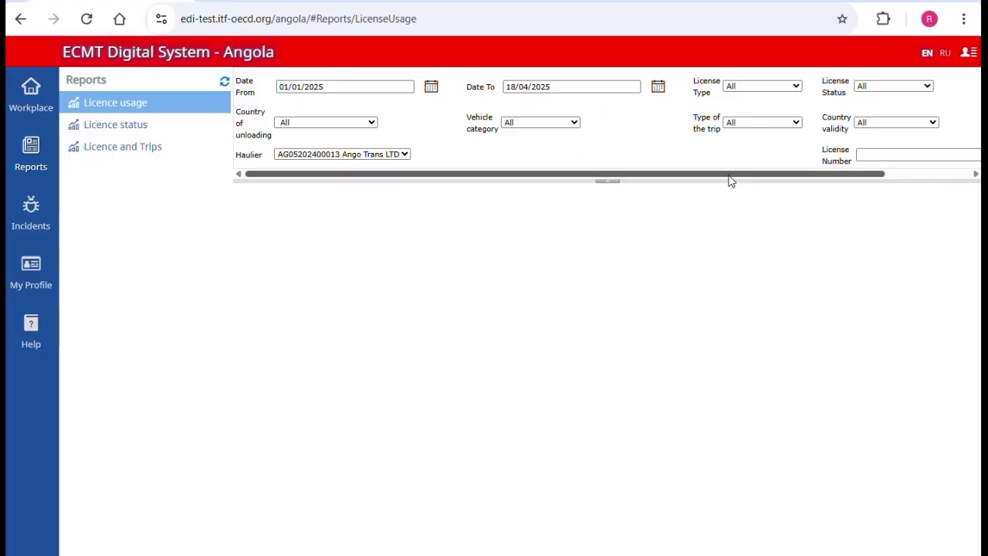
left_click_drag(730, 178, 842, 182)
left_click(943, 83)
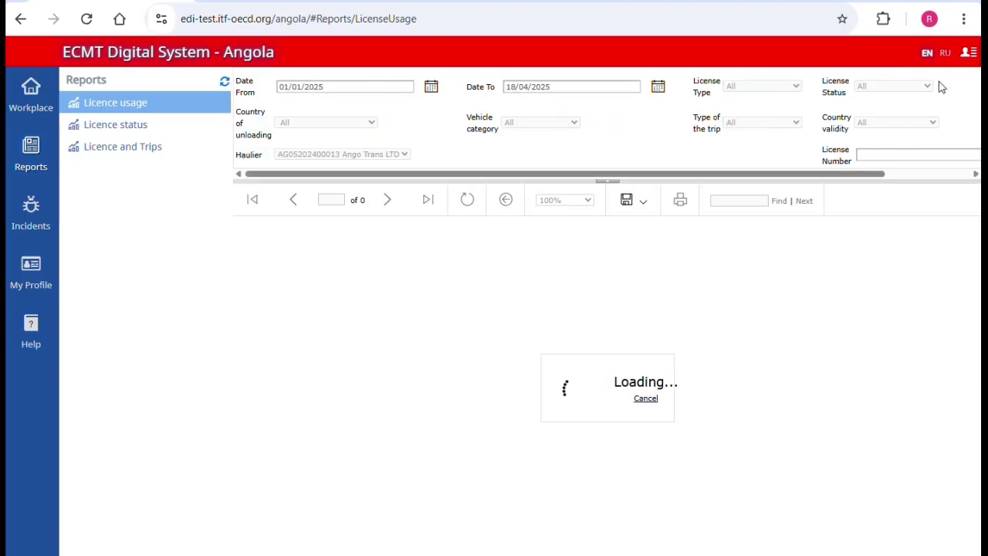
scroll(559, 343, "down", 1)
scroll(559, 344, "down", 3)
Step: Generate the Licence status report with the end date set to 18/04/2025
left_click(89, 125)
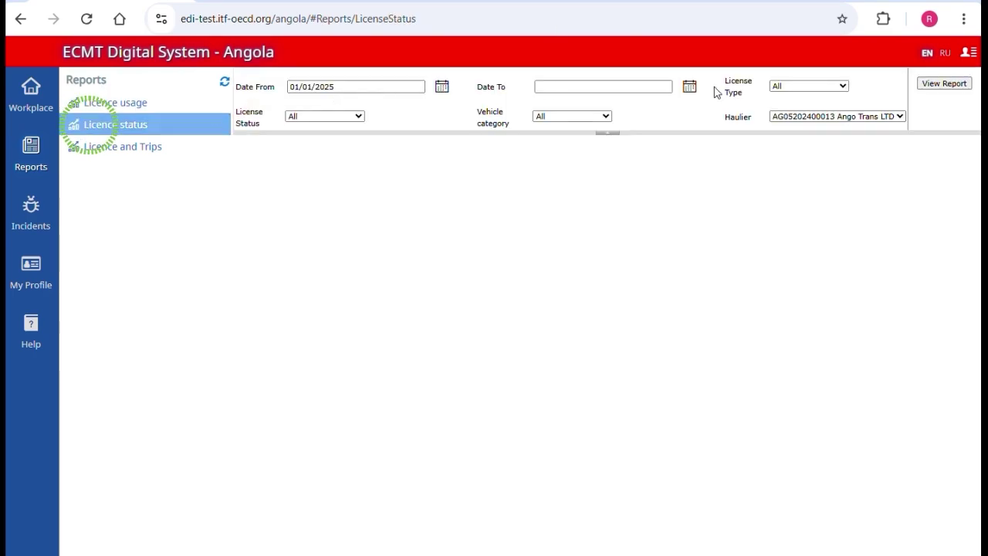
left_click(689, 88)
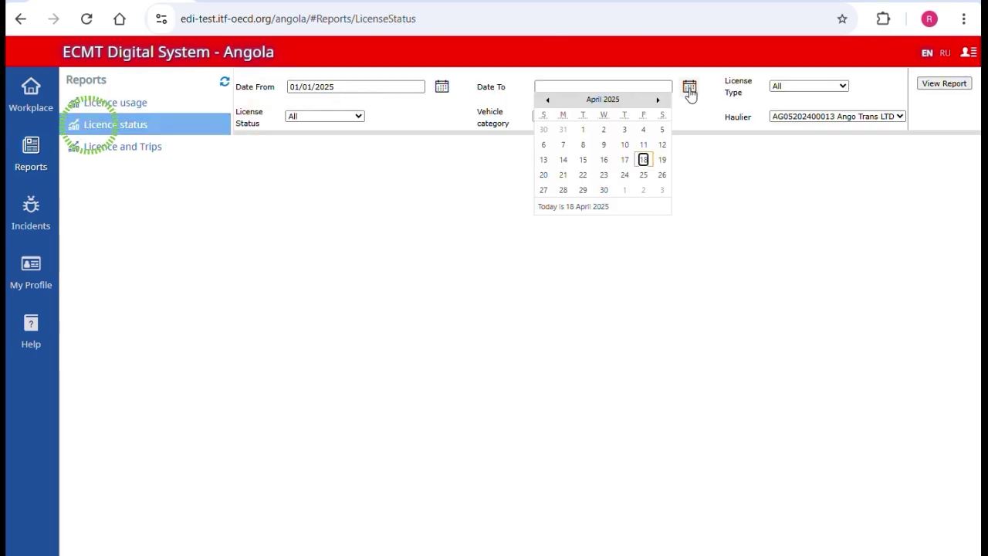
left_click(644, 159)
left_click(944, 83)
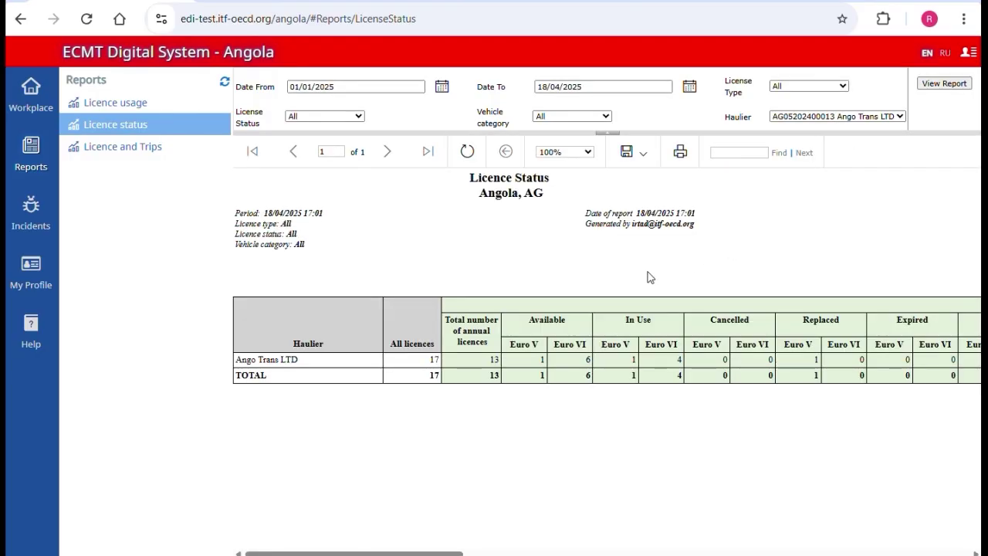
left_click(90, 149)
left_click(166, 145)
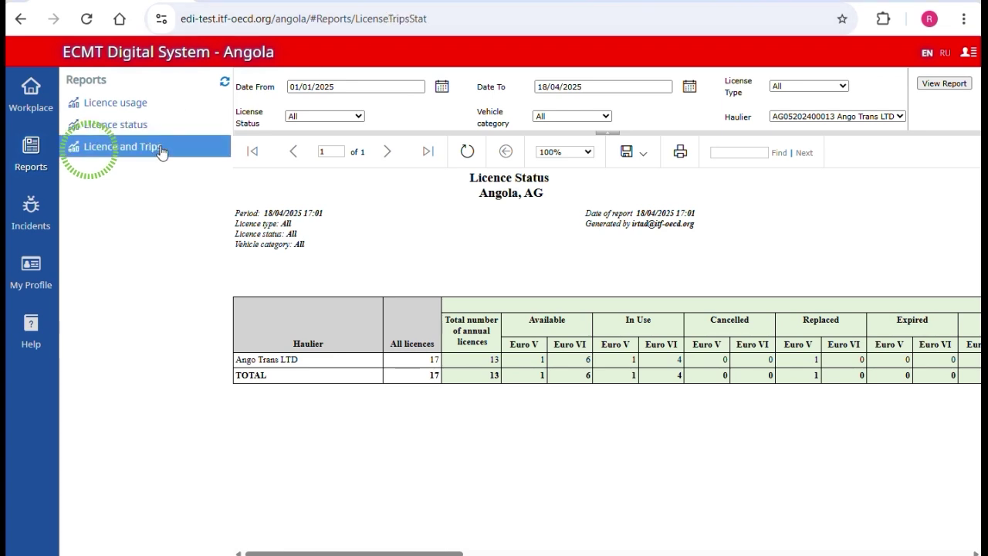
Step: Generate the Licence and Trips report ending 18/04/2025 and show its export formats
left_click(689, 88)
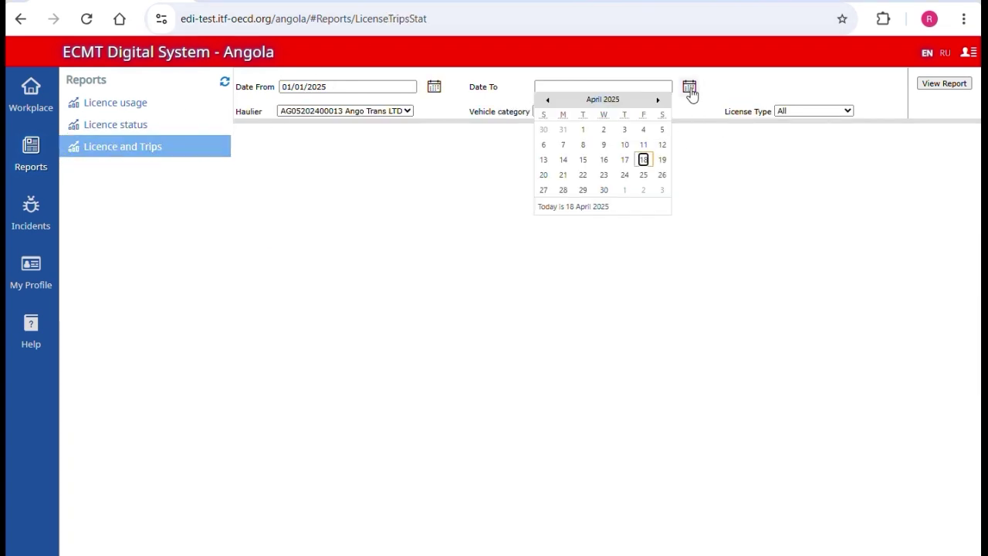
left_click(642, 161)
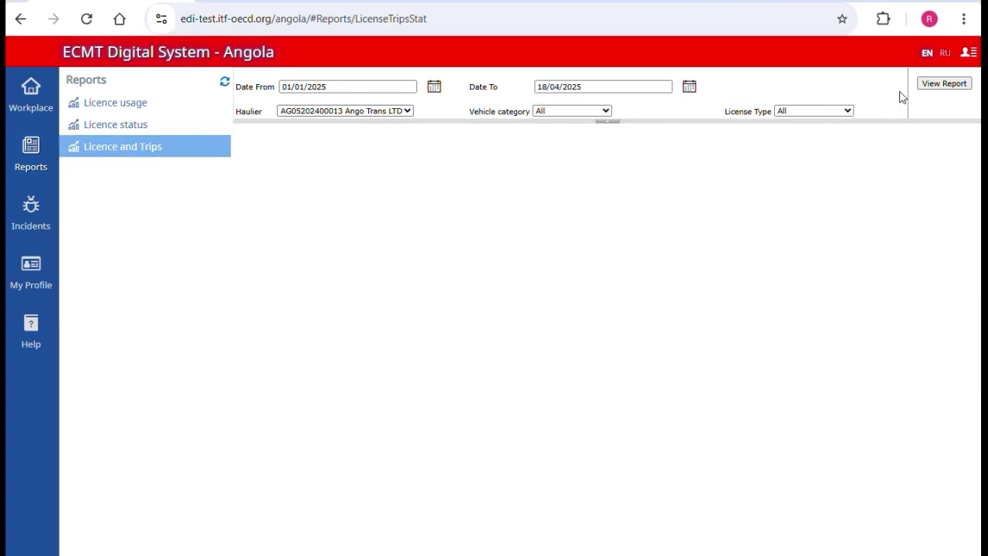
left_click(929, 87)
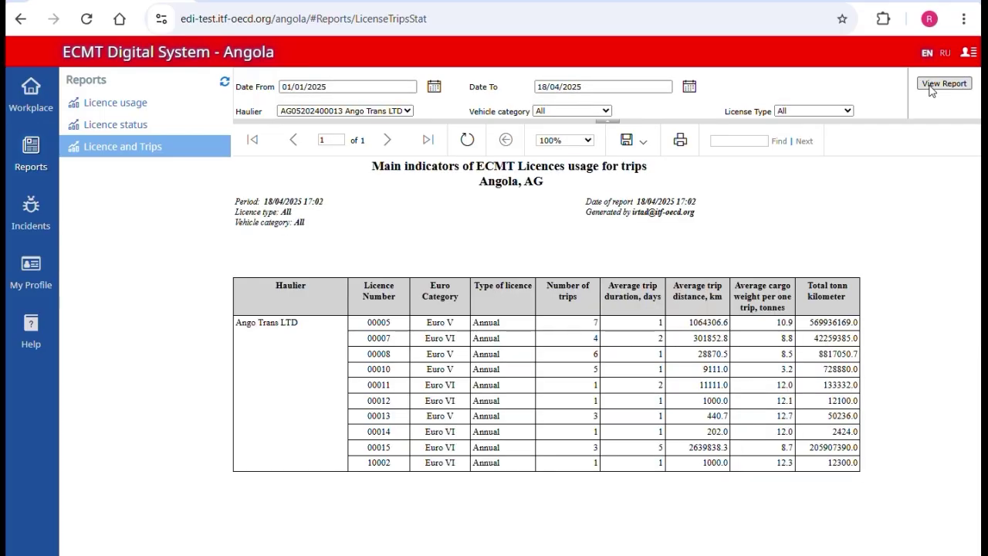
left_click(642, 145)
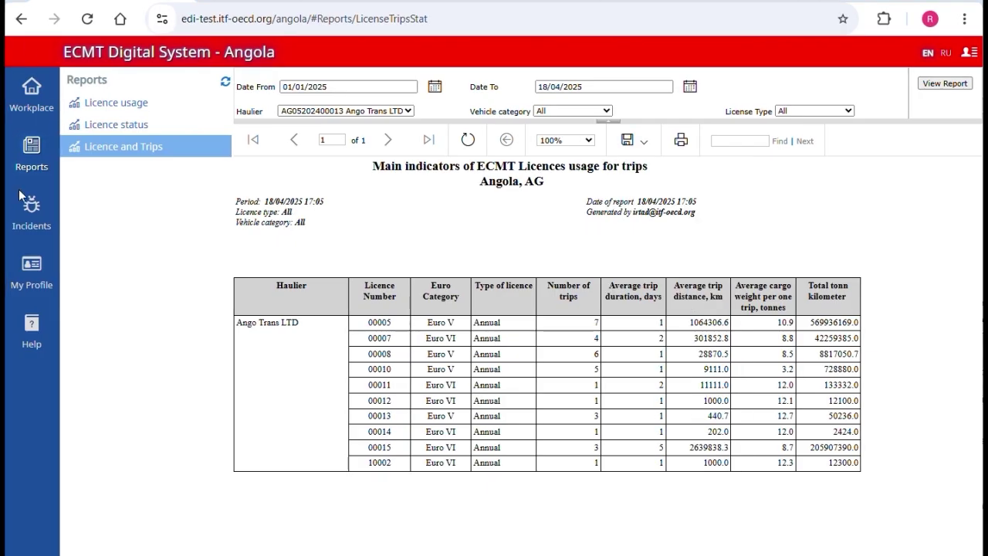
left_click(30, 221)
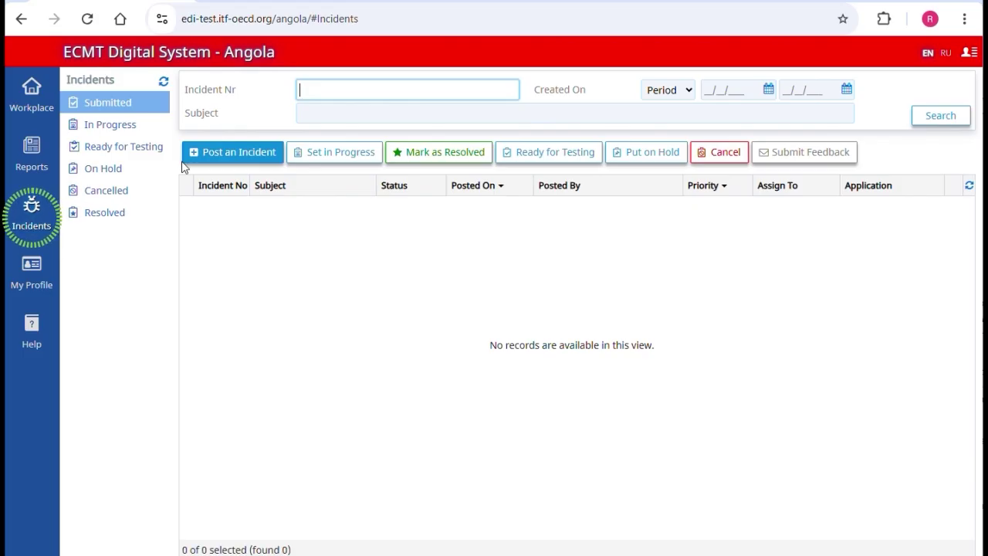
Step: Submit a request-for-clarification incident with subject 'test', then bring up the Help user manuals
left_click(194, 161)
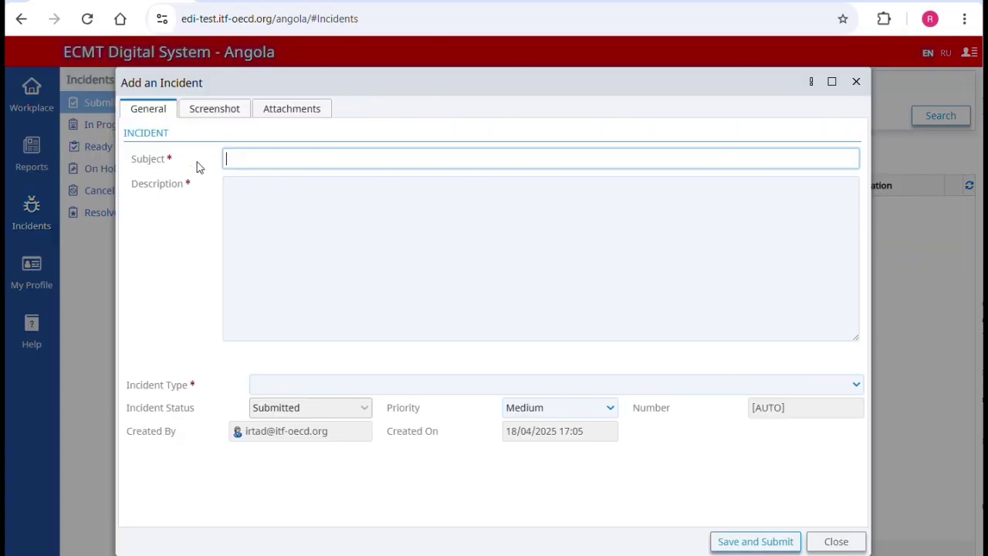
left_click(278, 391)
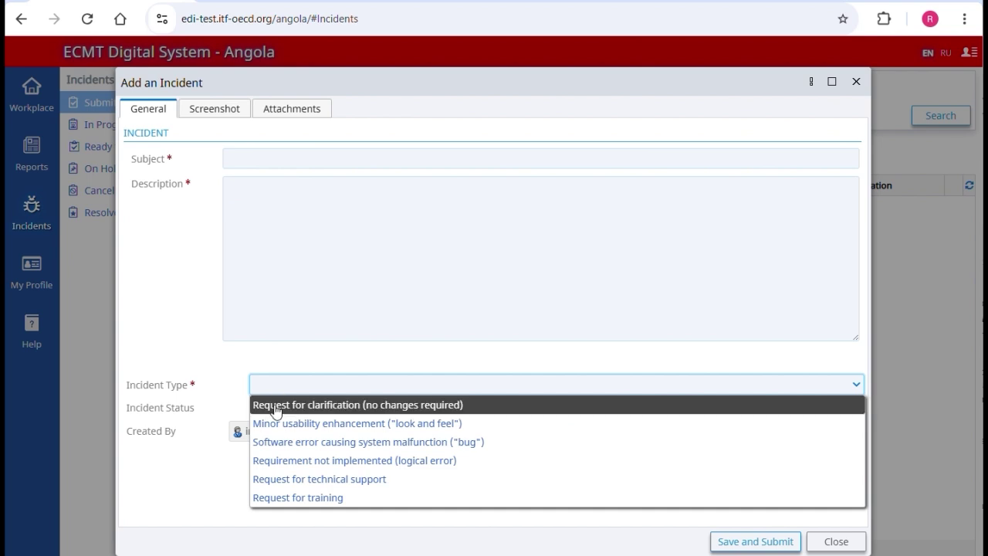
left_click(276, 408)
left_click(294, 161)
type("test")
left_click(297, 224)
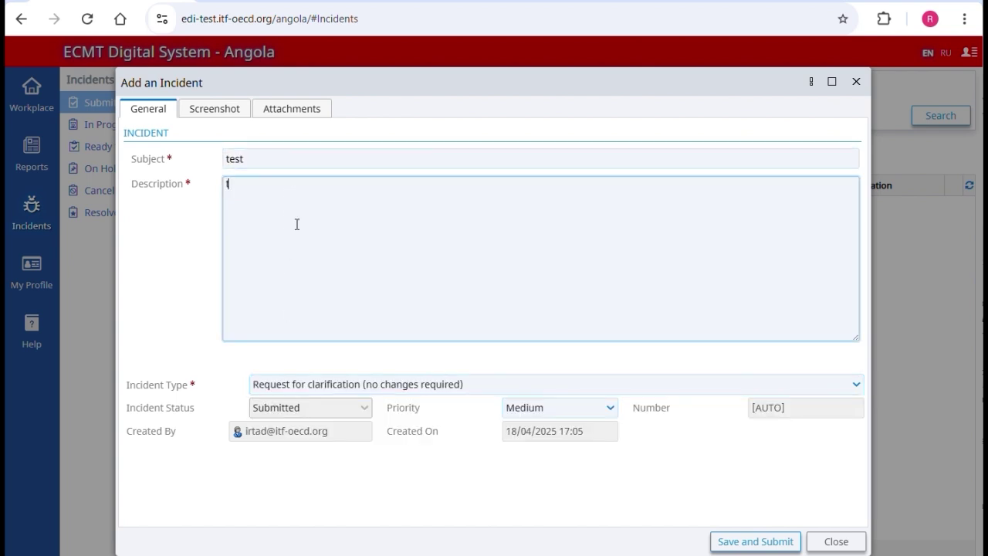
left_click(759, 540)
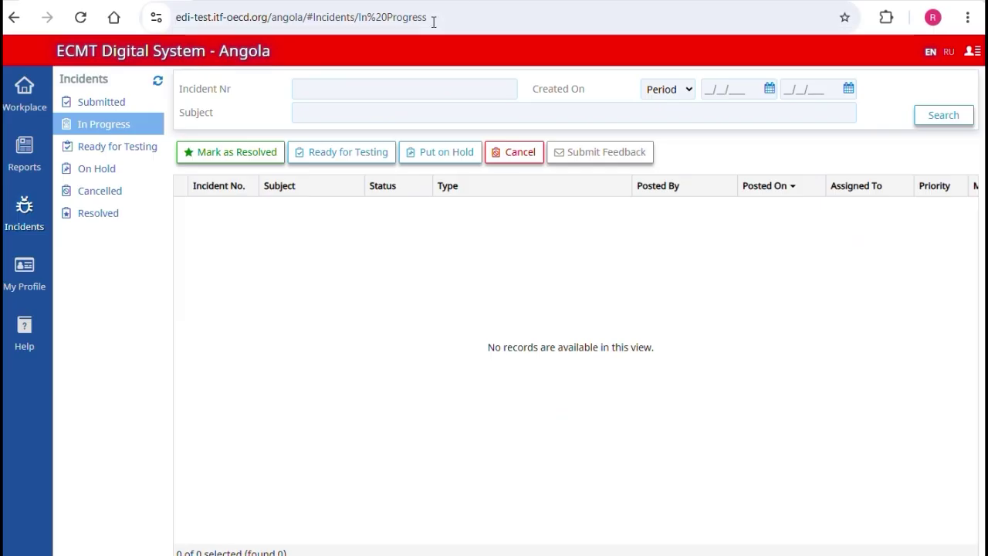
left_click(23, 336)
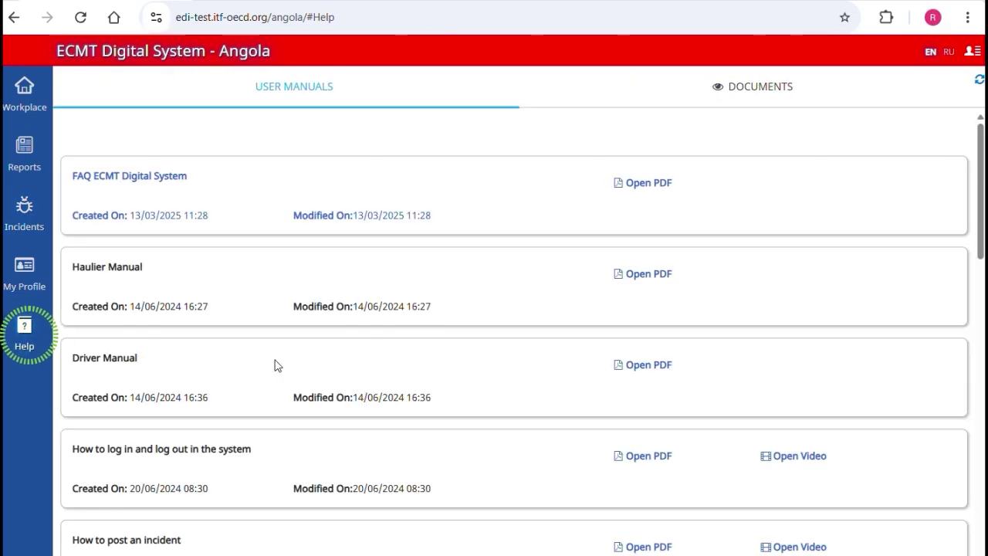
scroll(313, 365, "down", 2)
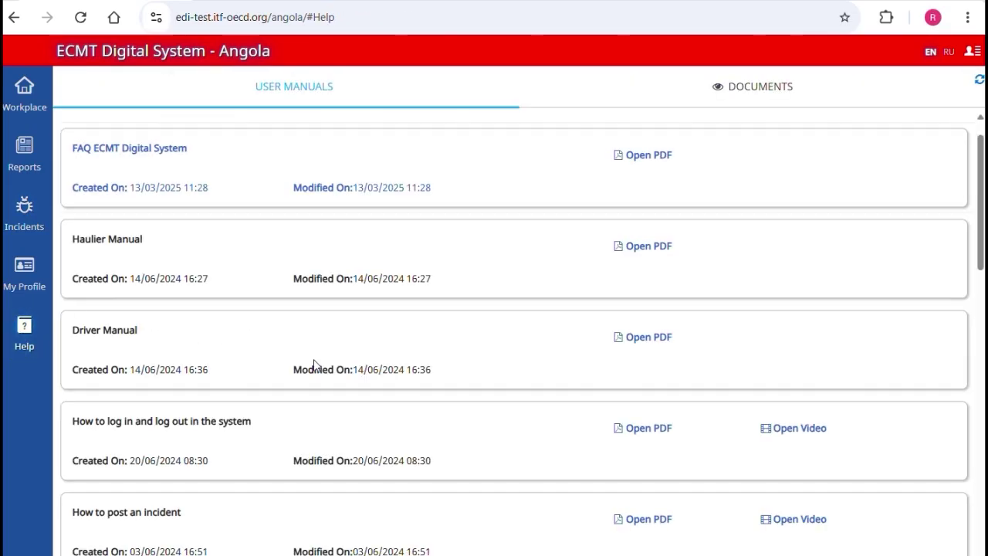
scroll(313, 365, "down", 4)
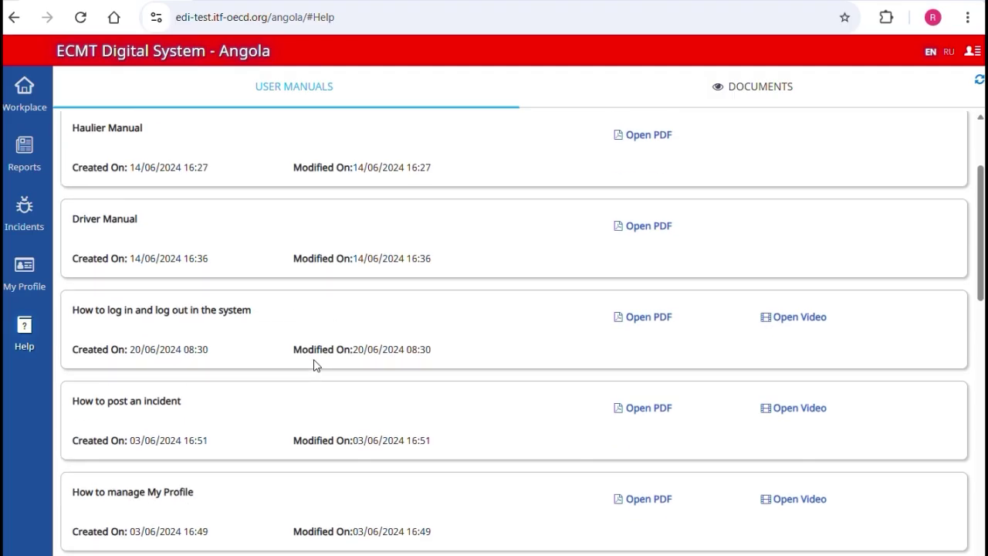
scroll(314, 365, "down", 2)
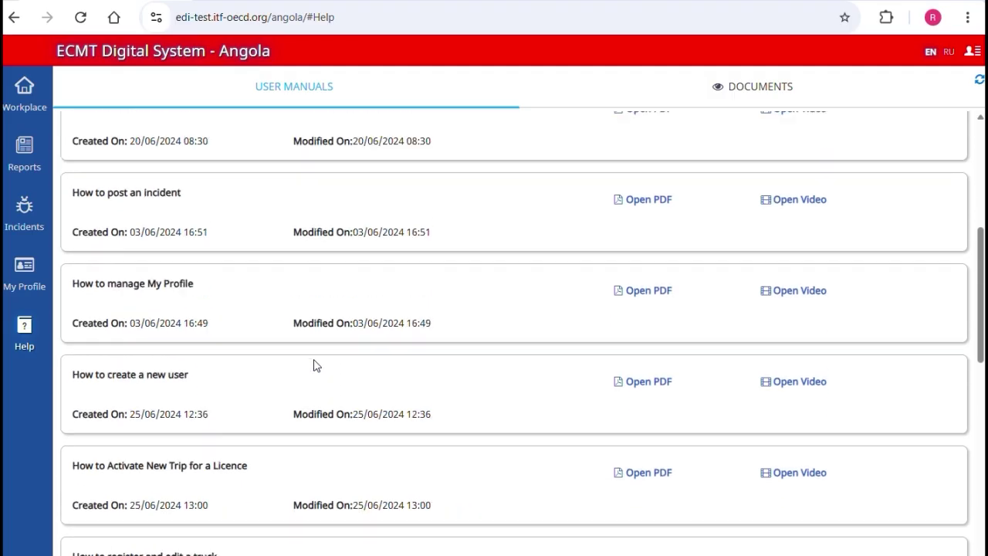